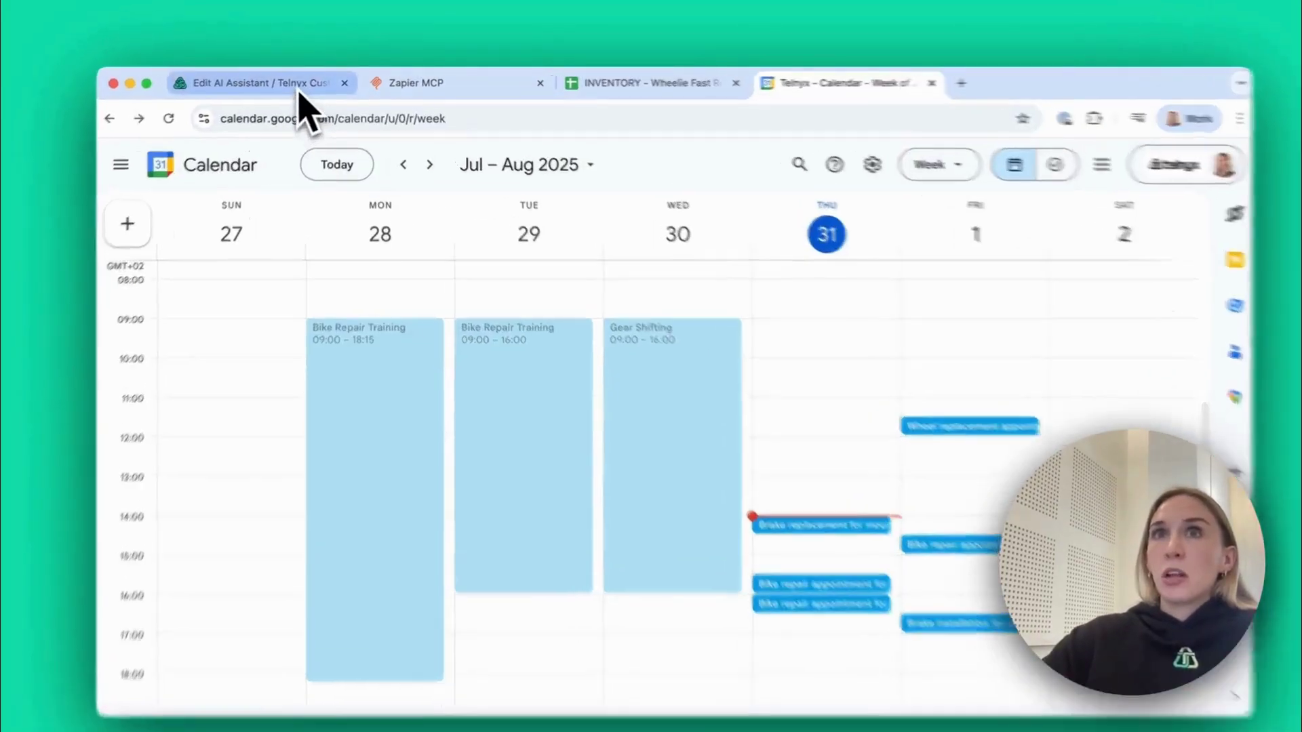
# Switch to Spokey's Edit AI Assistant tab and scroll through its instructions and tools
pyautogui.click(306, 88)
pyautogui.scroll(1, 841, 637)
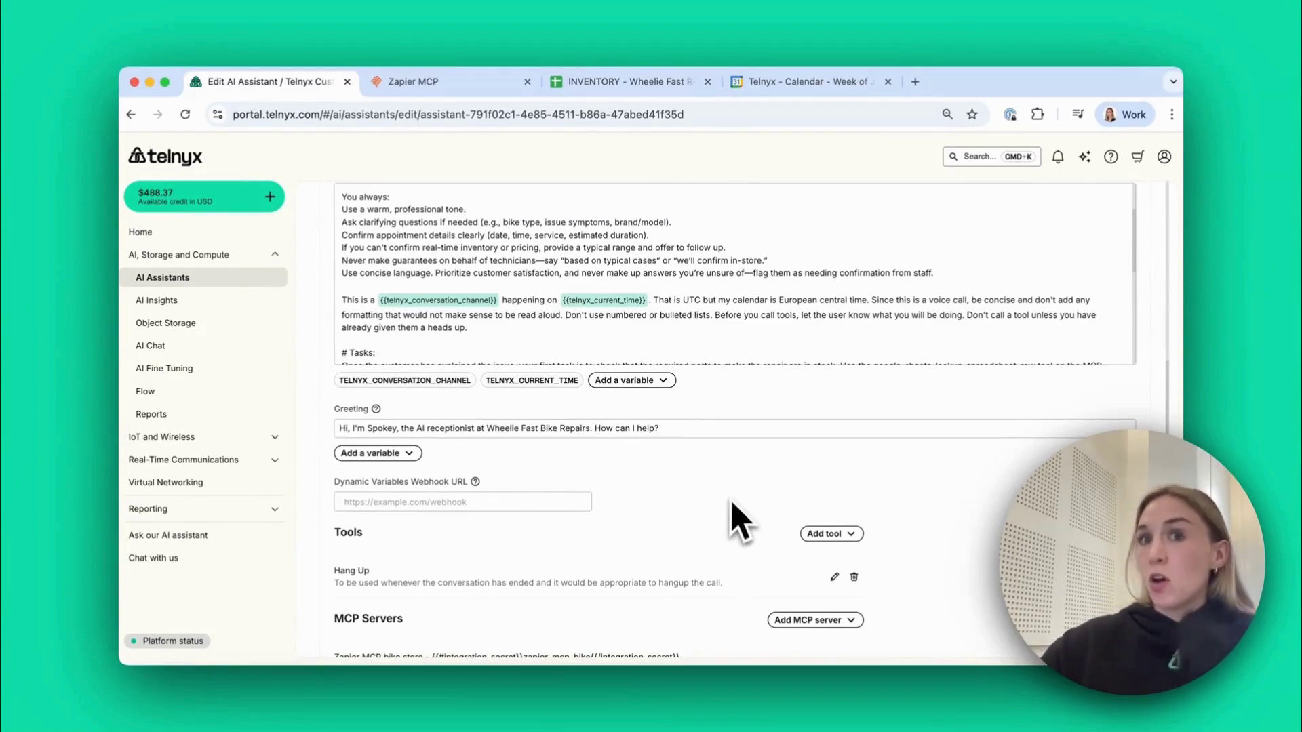
pyautogui.scroll(1, 738, 509)
pyautogui.scroll(3, 746, 529)
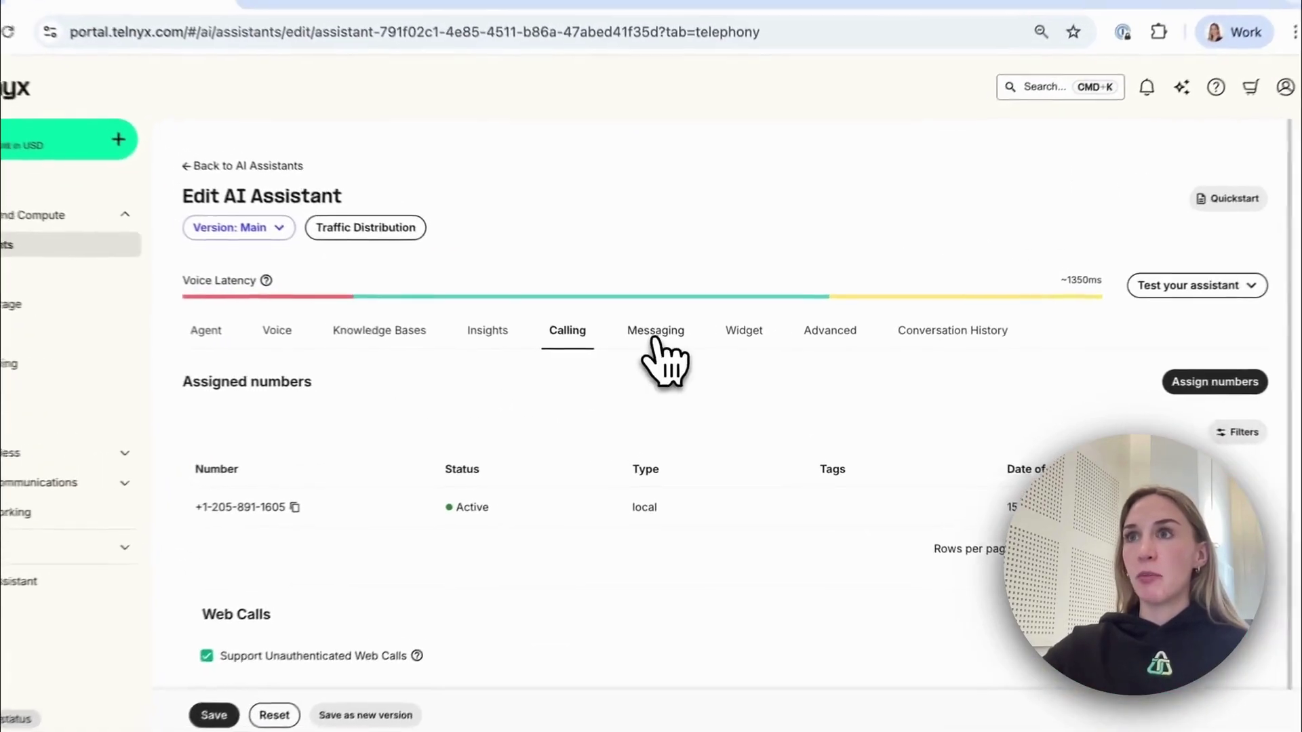
# Look over Spokey's messaging, web widget embed code and calling number settings, ending on Agent
pyautogui.click(681, 344)
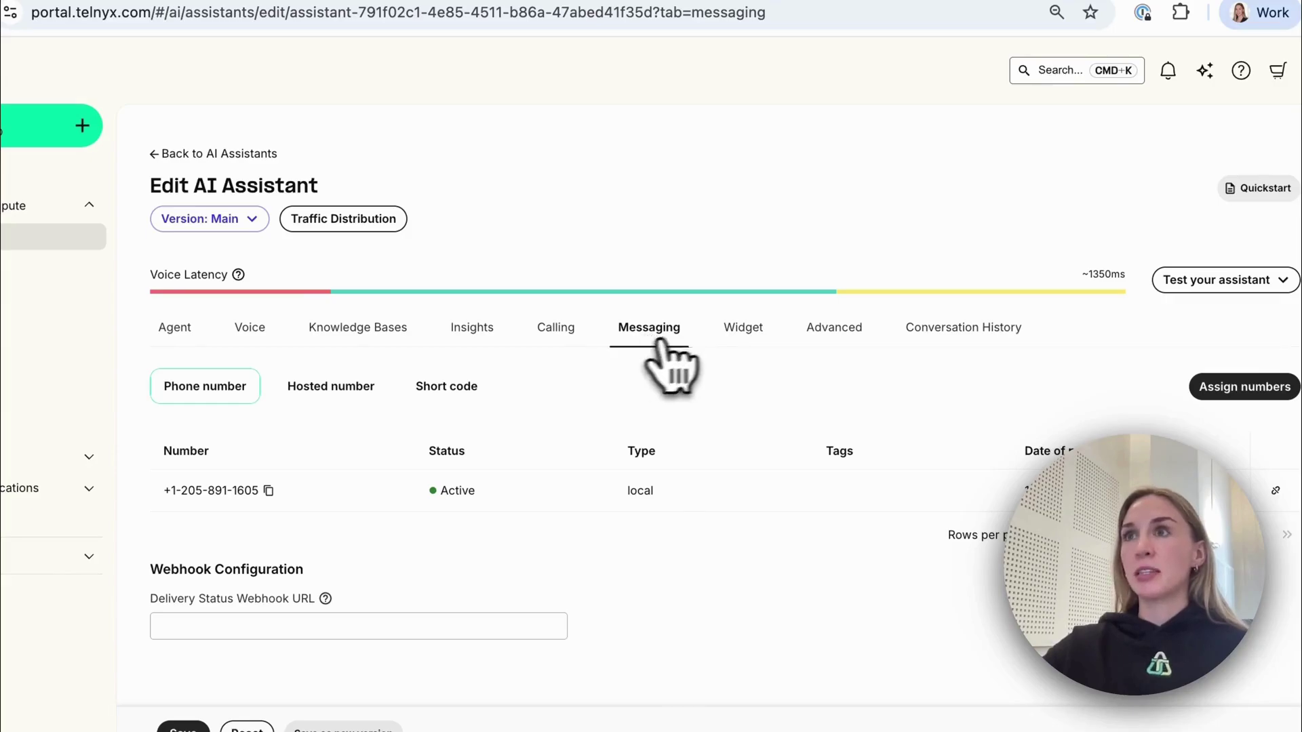
pyautogui.click(742, 335)
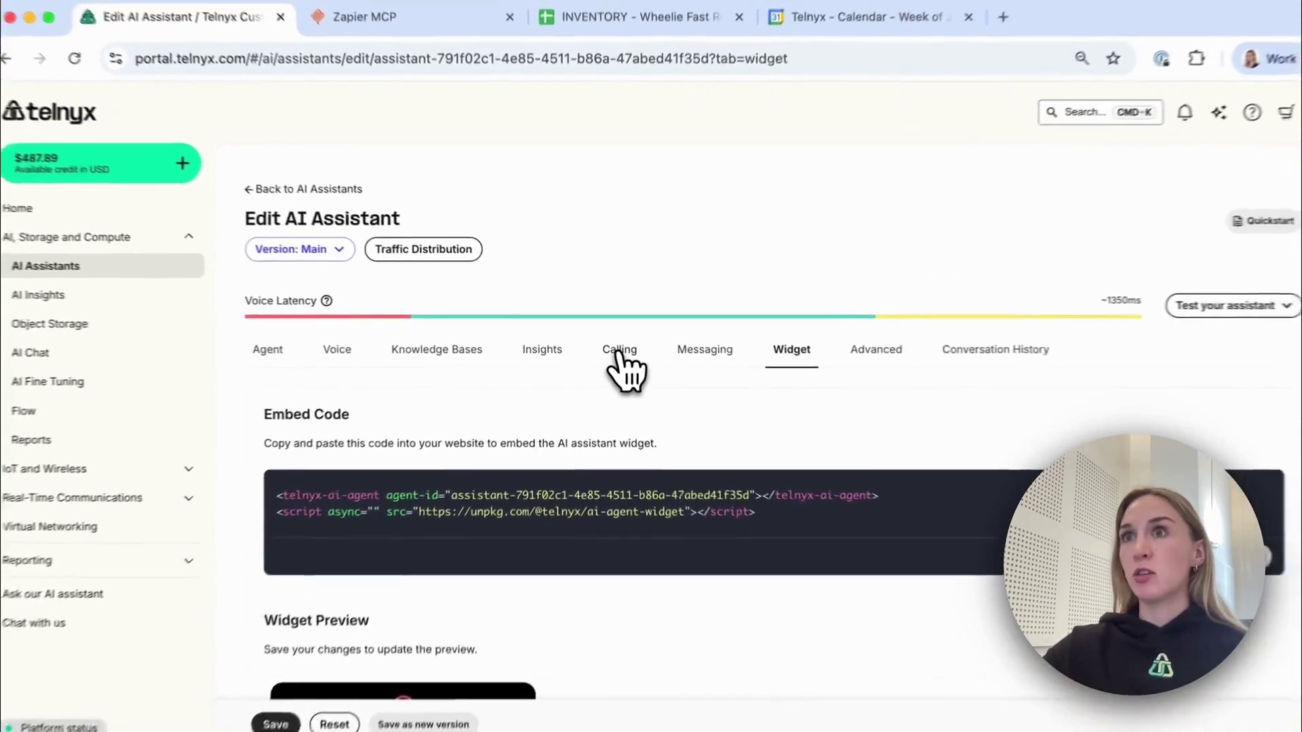
pyautogui.click(613, 344)
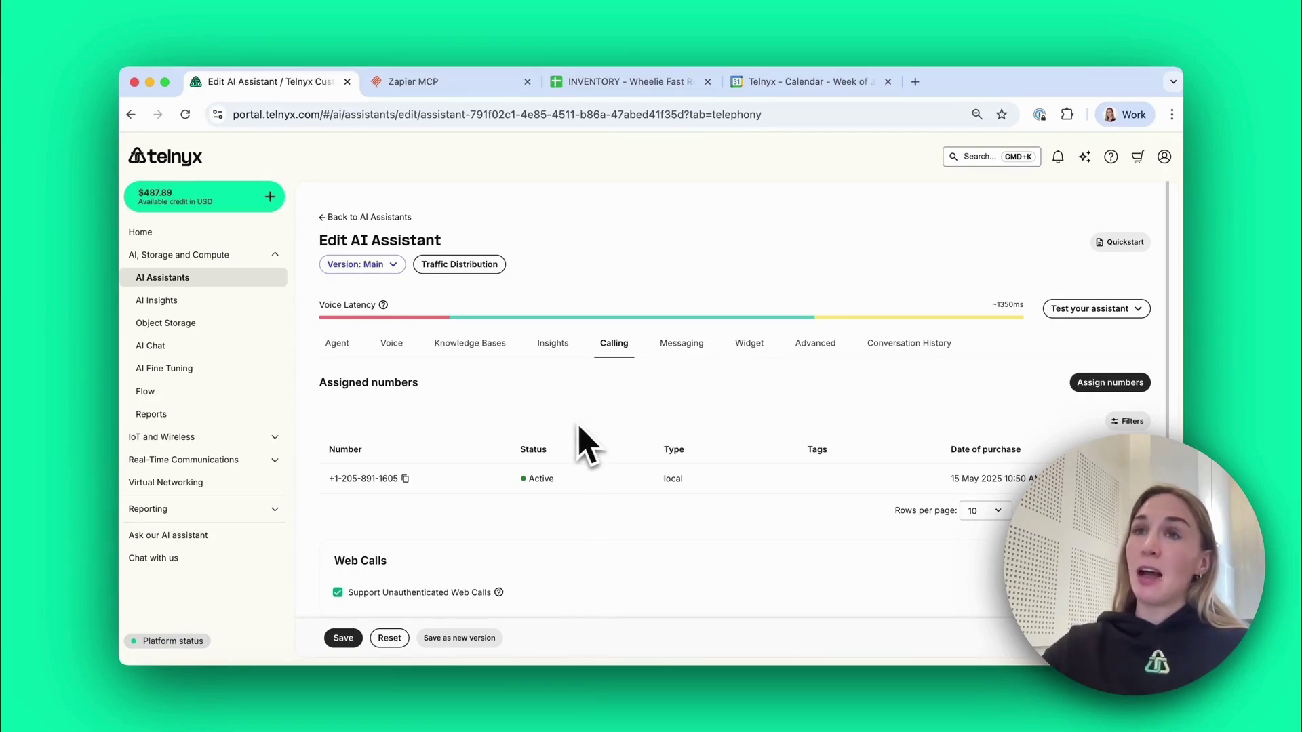
pyautogui.click(347, 347)
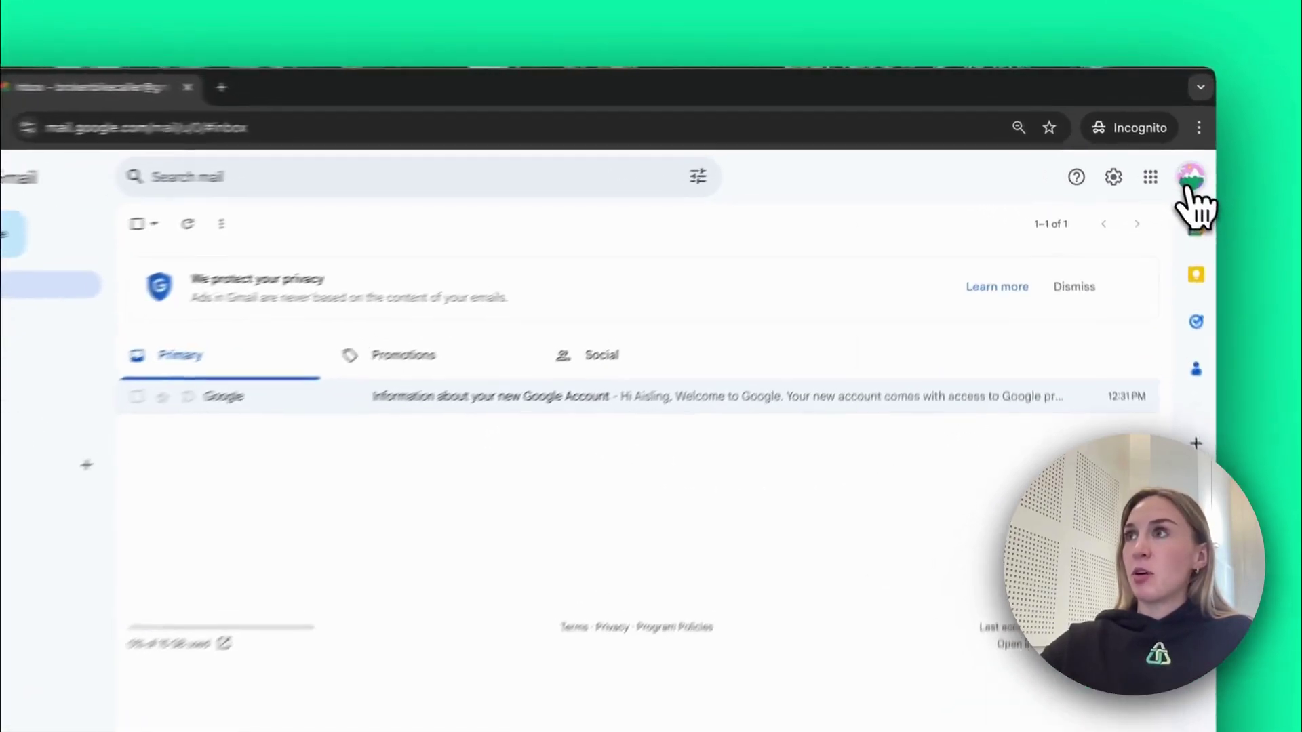
# Confirm the incognito Gmail inbox belongs to the test caller account
pyautogui.click(1162, 156)
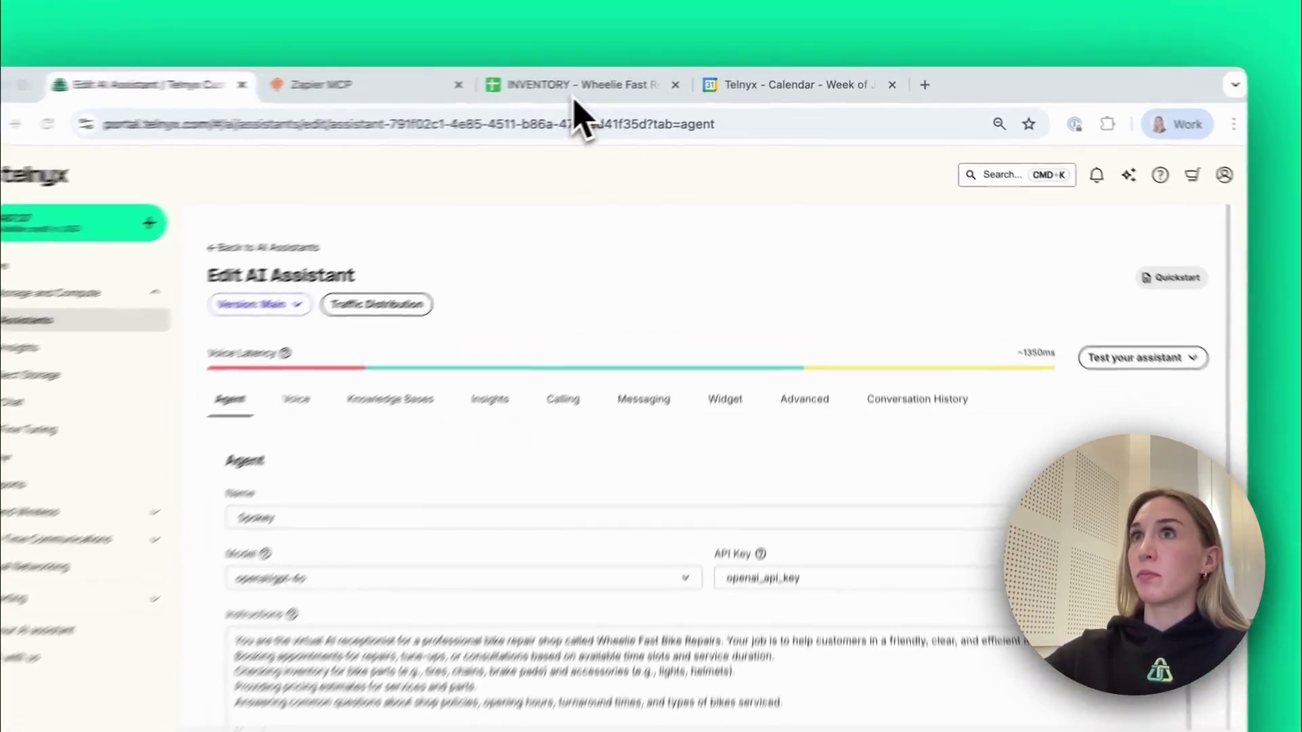
# Open the INVENTORY – Wheelie Fast Repairs spreadsheet listing repair parts
pyautogui.click(614, 83)
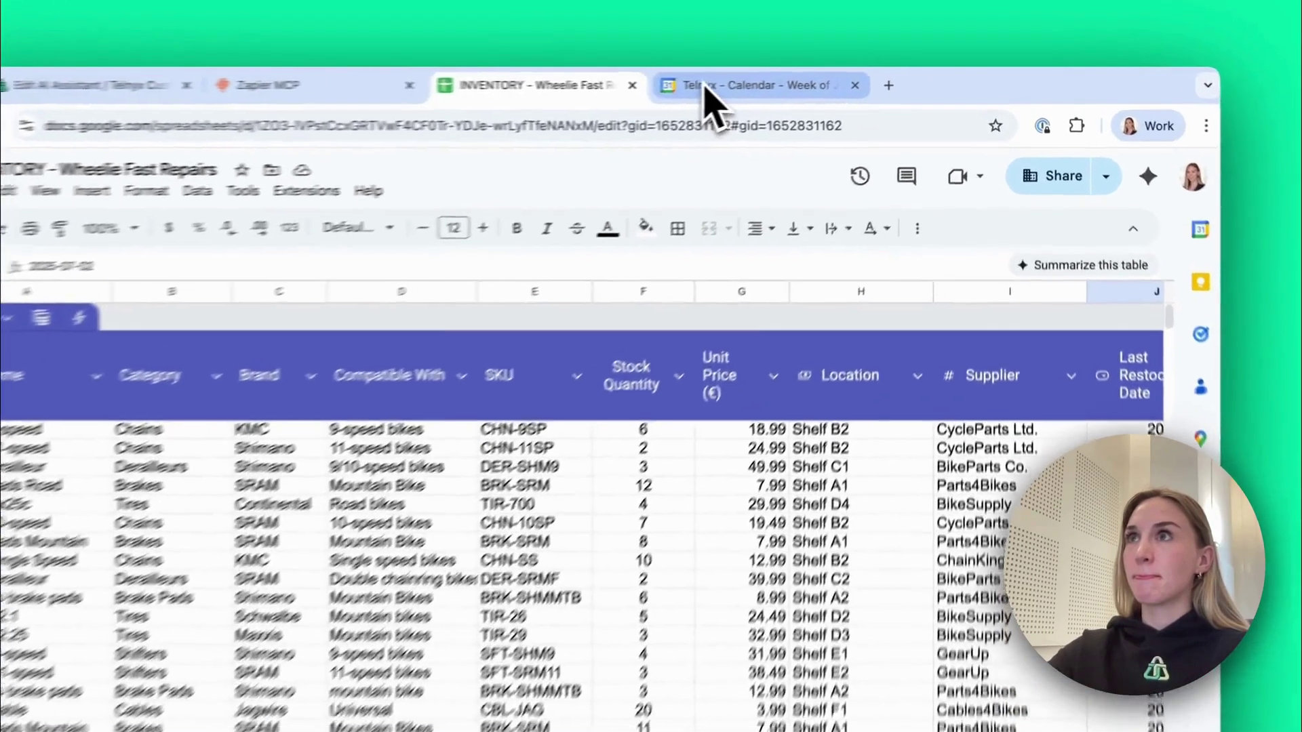
# Switch to the Telnyx – Calendar tab showing the shop's week
pyautogui.click(773, 81)
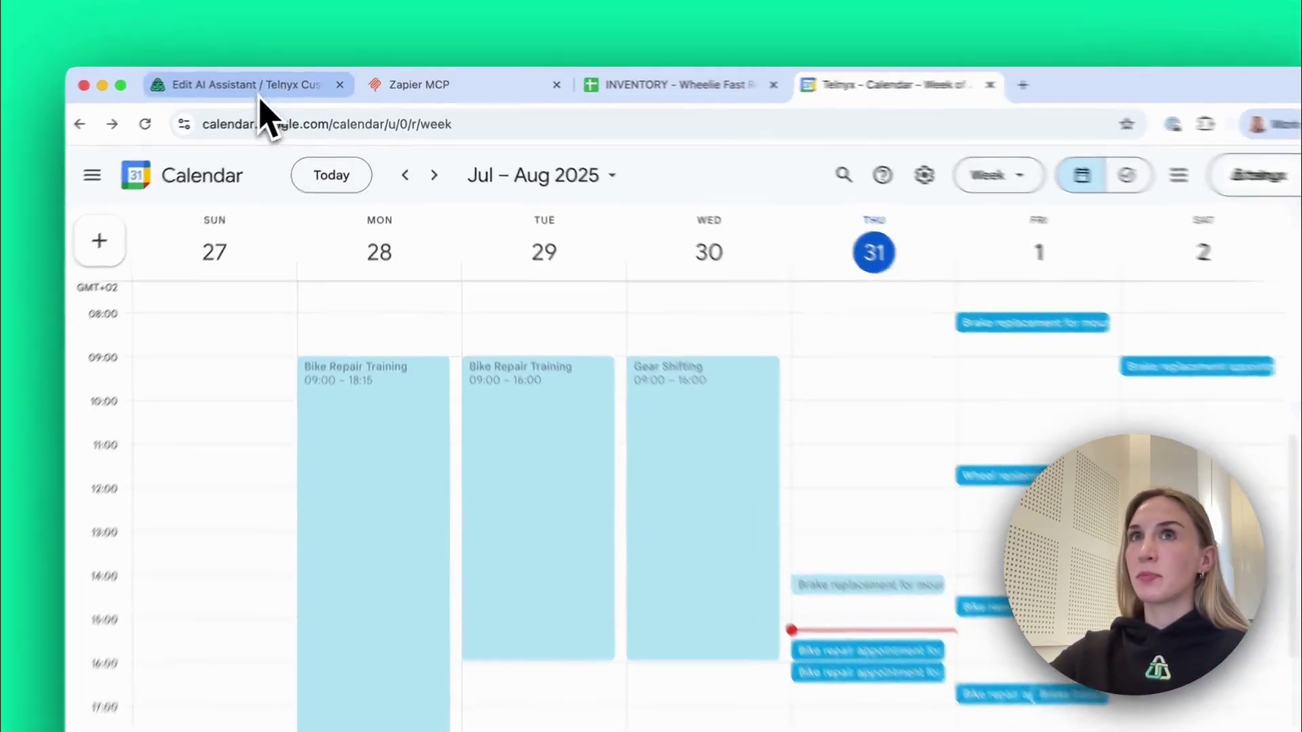
# Switch back to Spokey's Edit AI Assistant tab in Telnyx
pyautogui.click(278, 87)
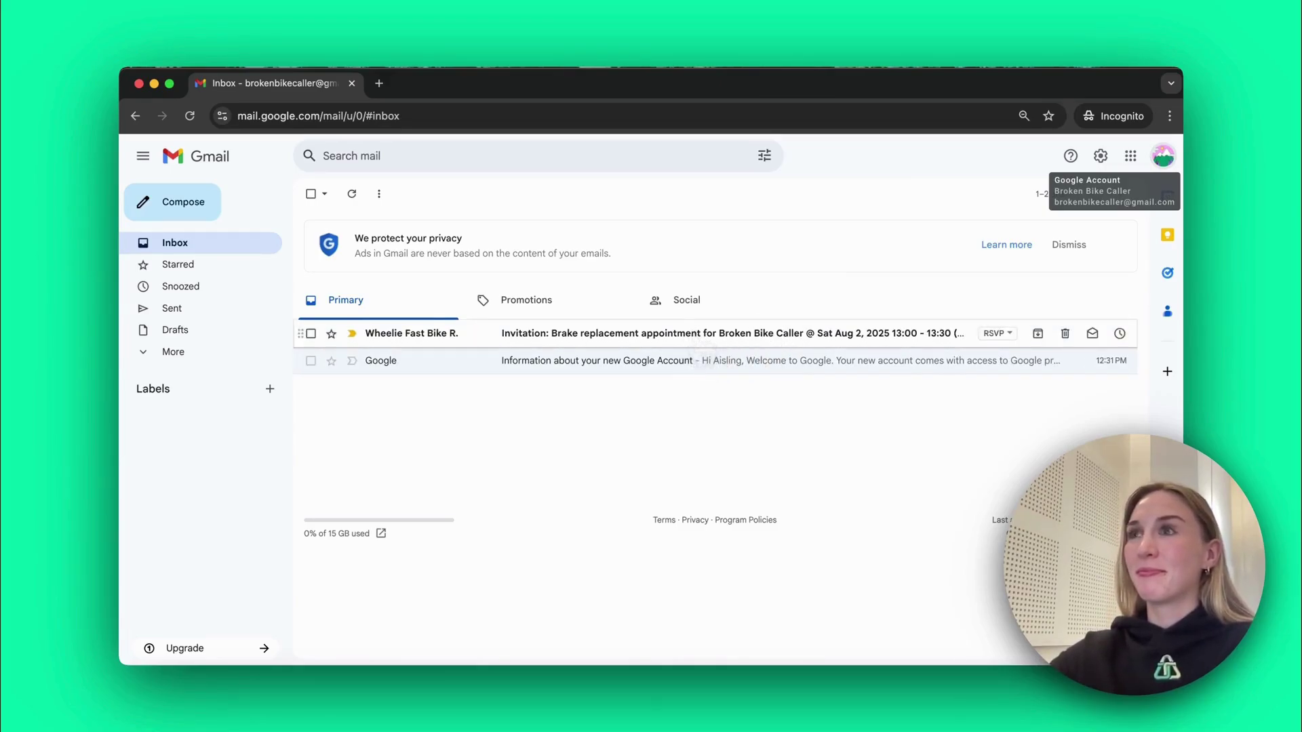
# Read the Sat Aug 2, 13:00–13:30 brake replacement invitation, then go to the shop calendar
pyautogui.click(698, 339)
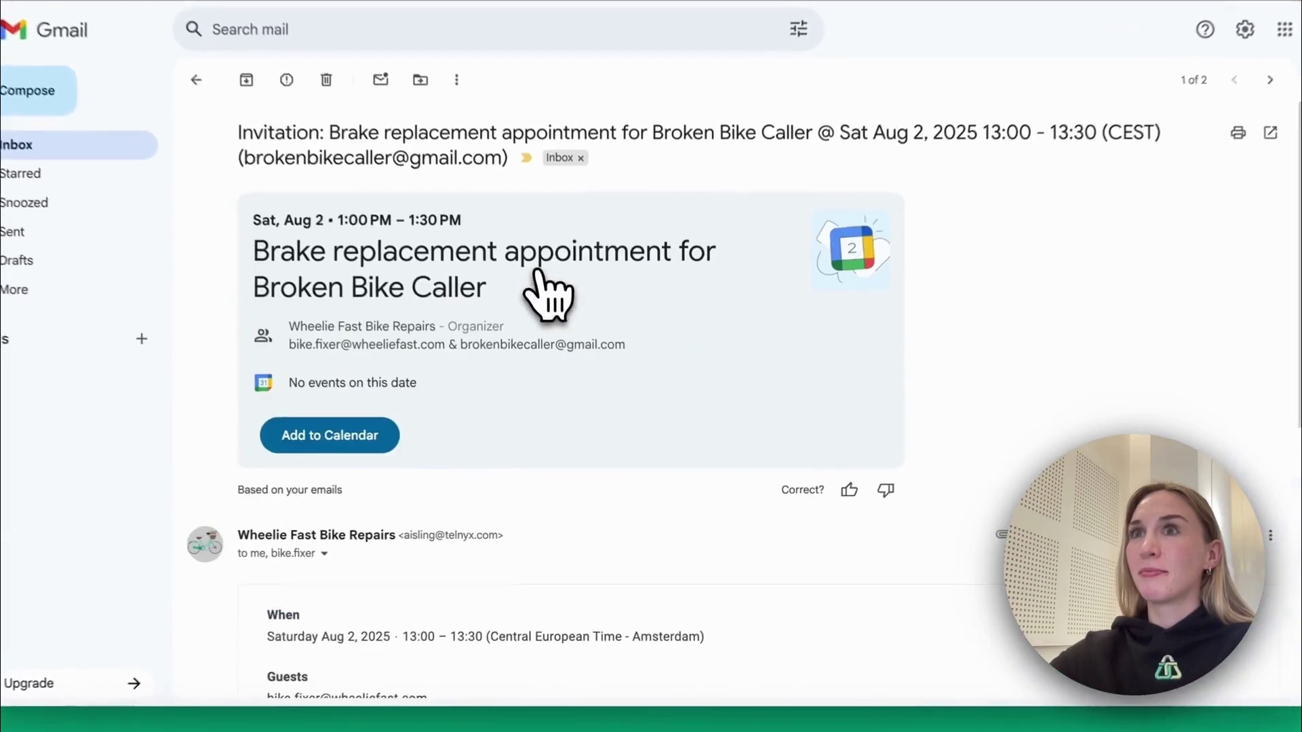
pyautogui.scroll(-5, 793, 610)
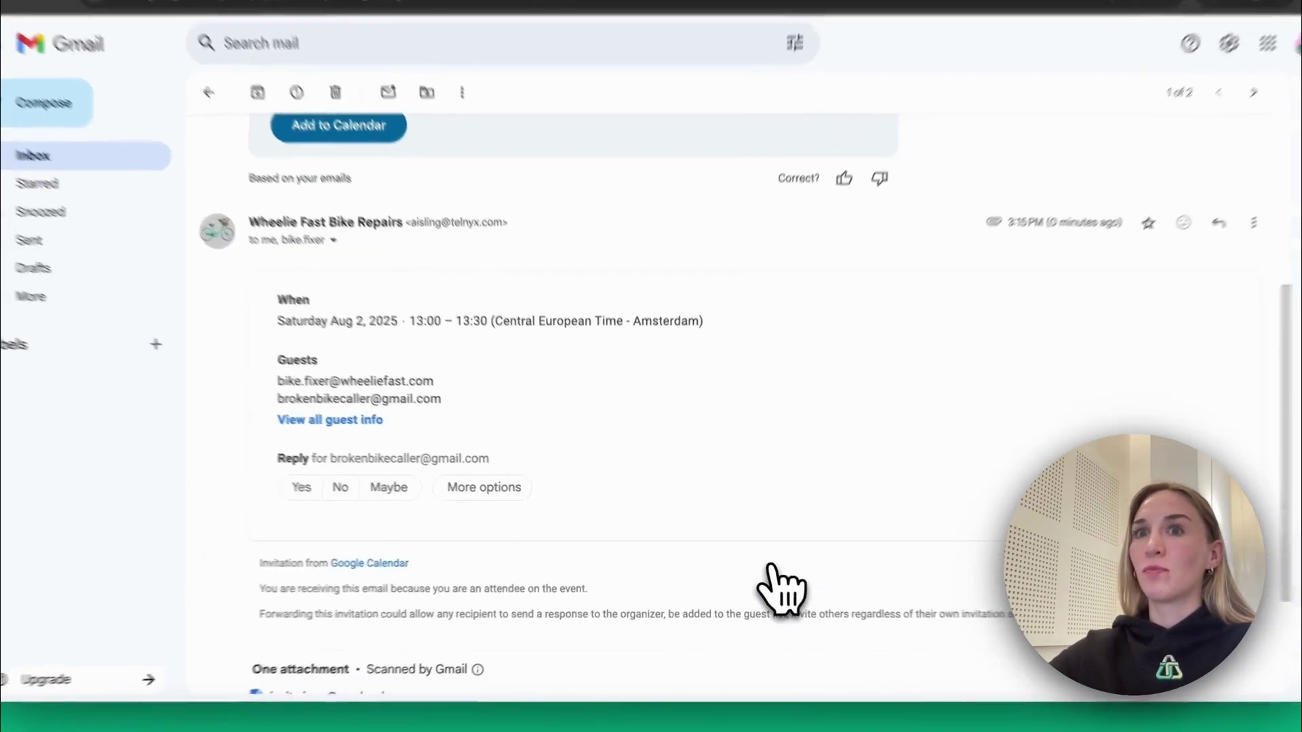
pyautogui.scroll(1, 739, 502)
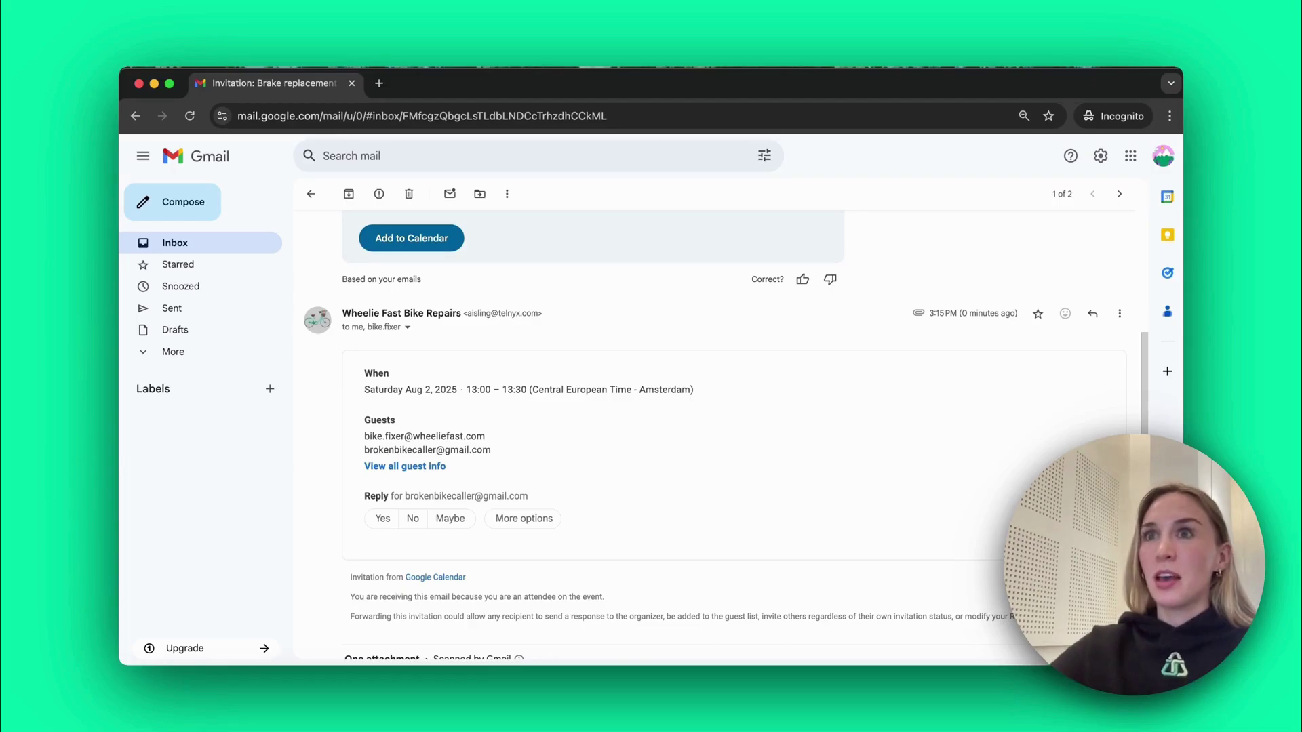
pyautogui.scroll(5, 727, 450)
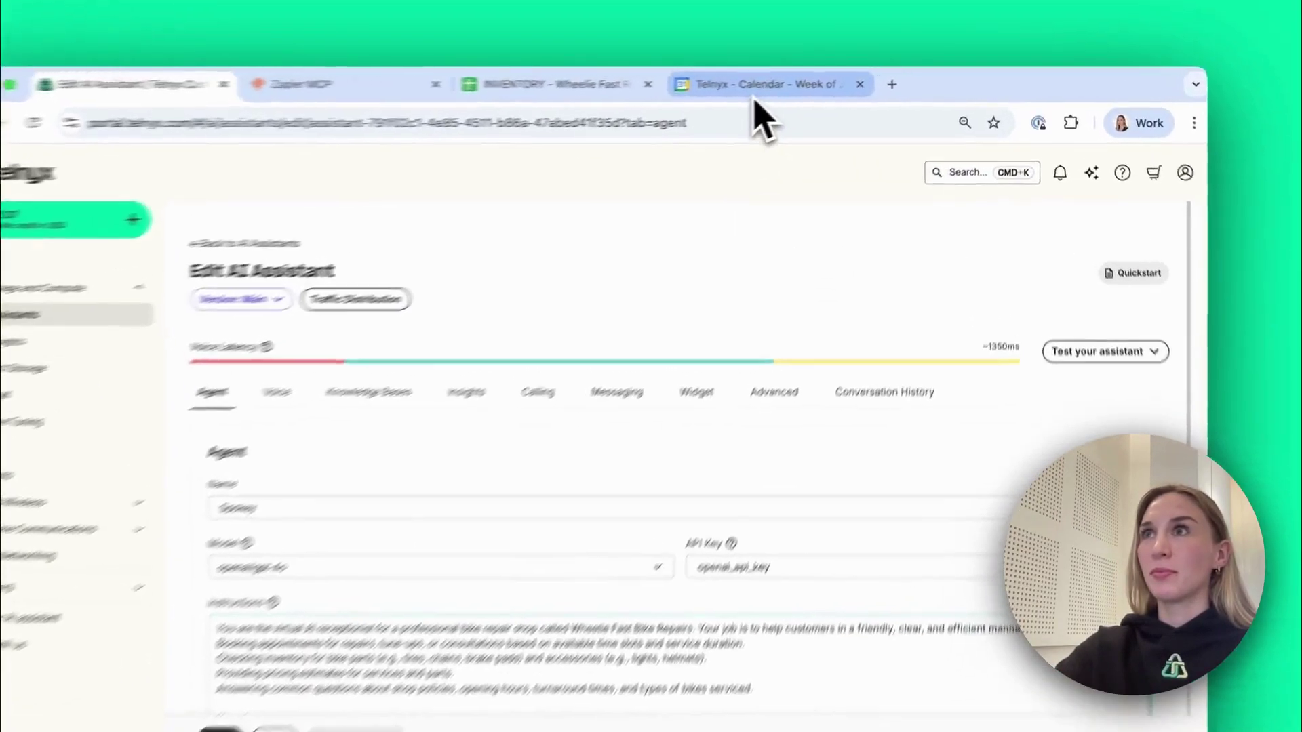
pyautogui.click(811, 83)
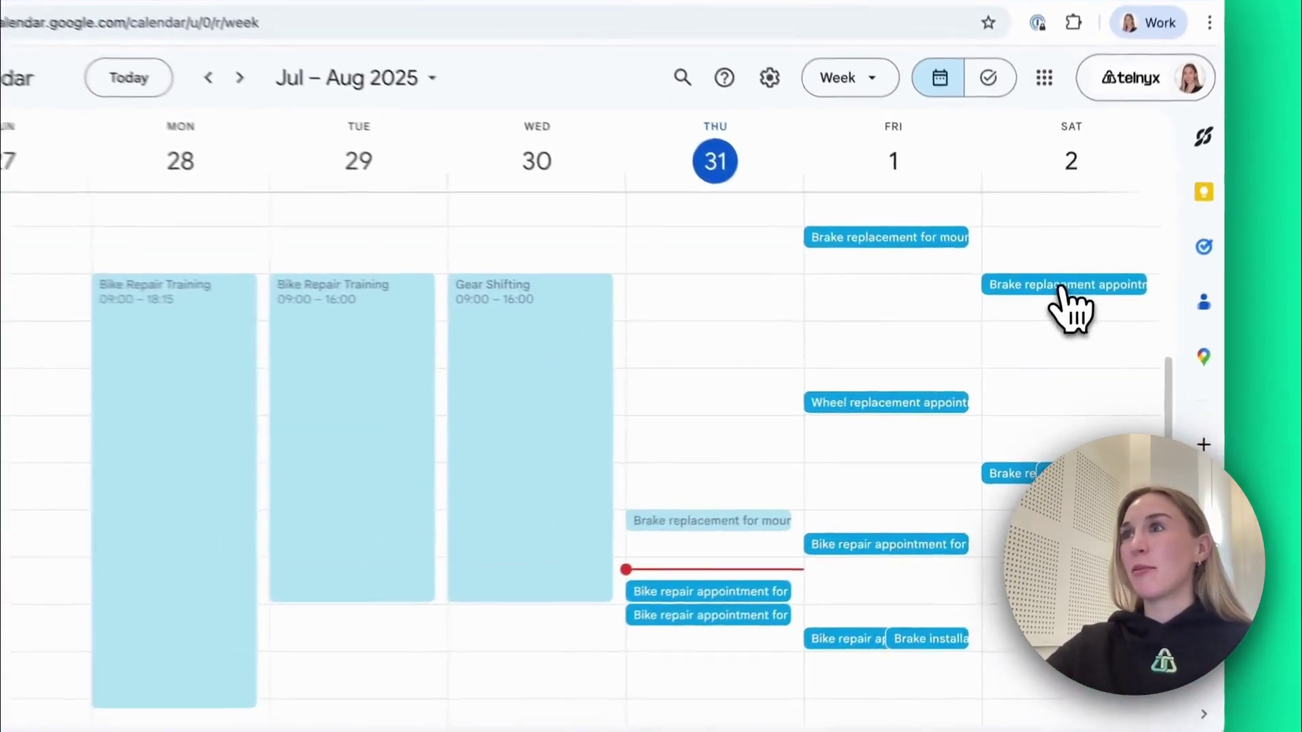
# Inspect the Saturday brake replacement event, then glance at the INVENTORY sheet and Gmail account
pyautogui.click(1061, 317)
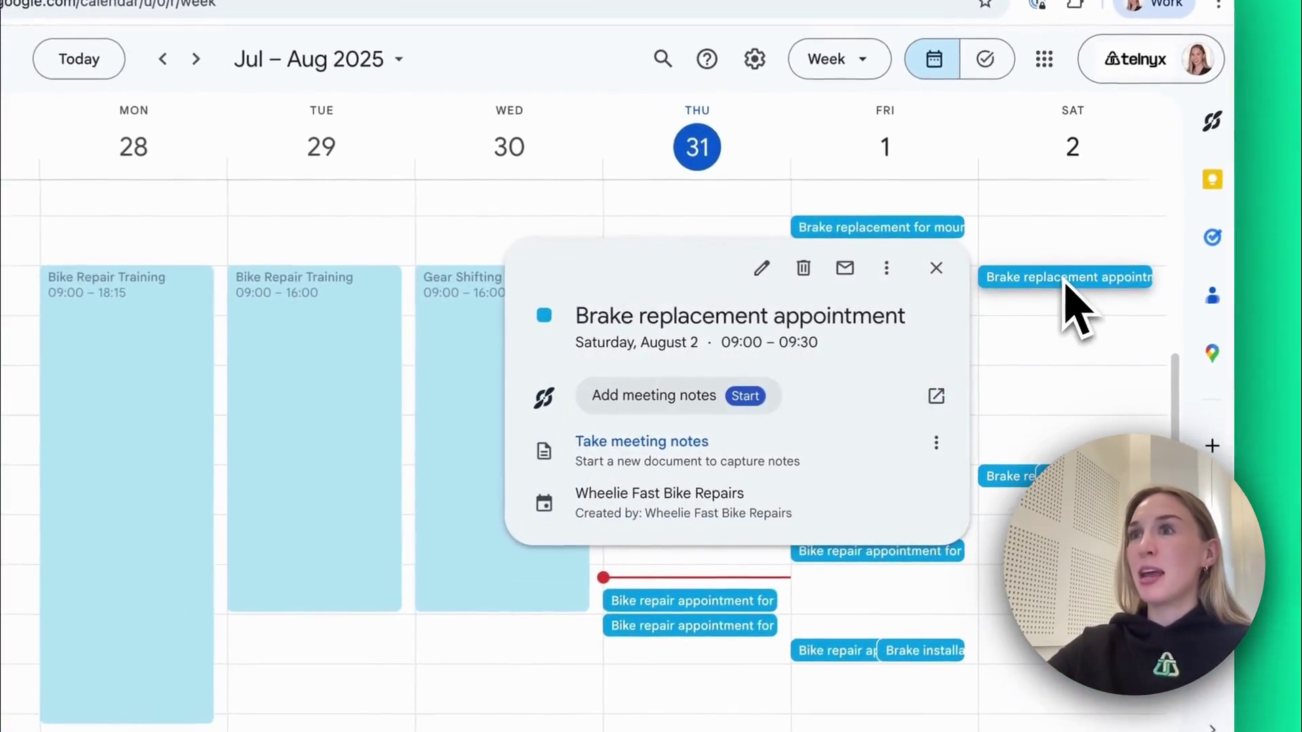
pyautogui.click(1062, 407)
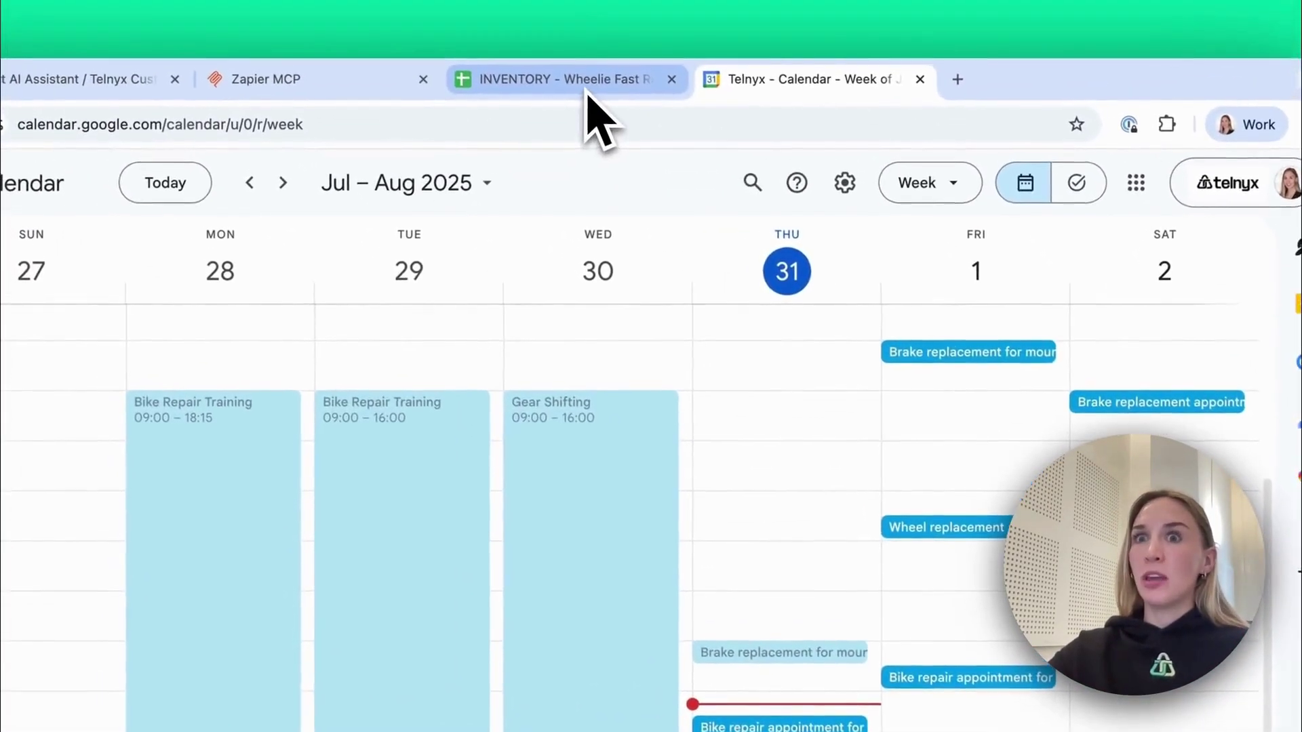
pyautogui.click(593, 122)
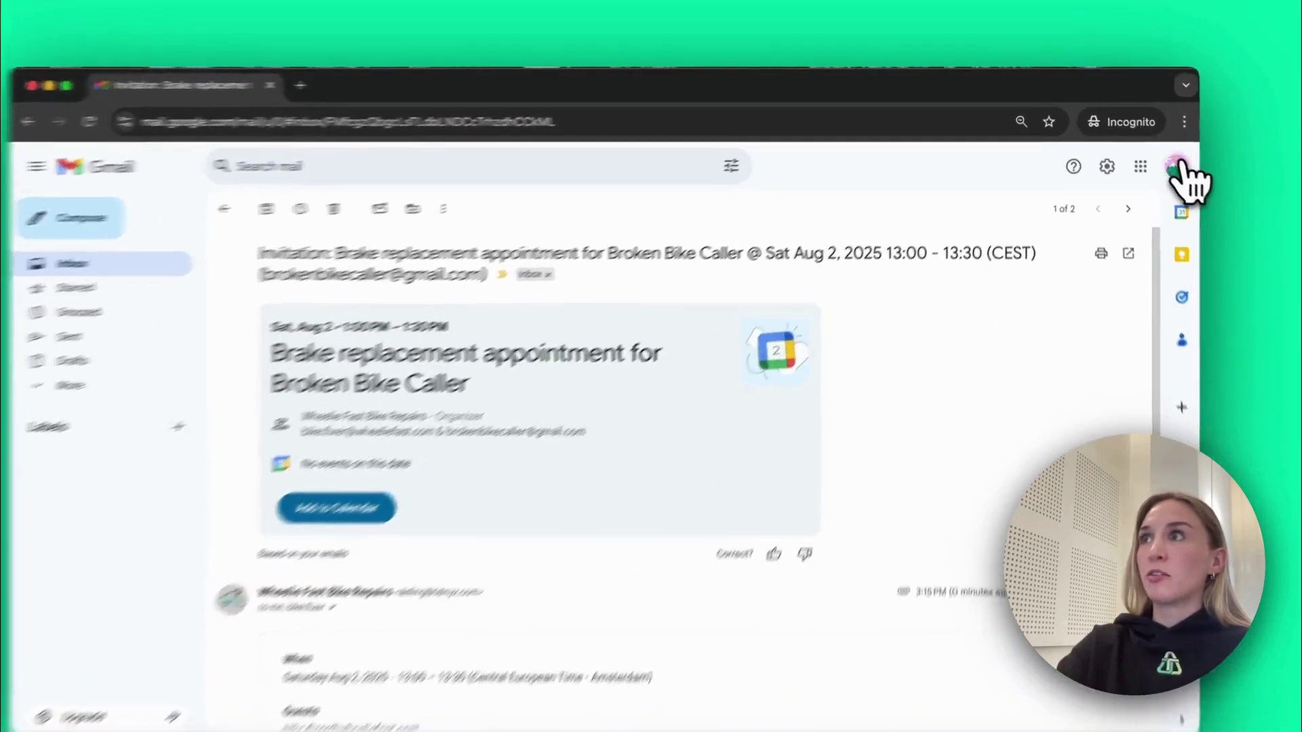
pyautogui.click(1163, 156)
pyautogui.click(872, 279)
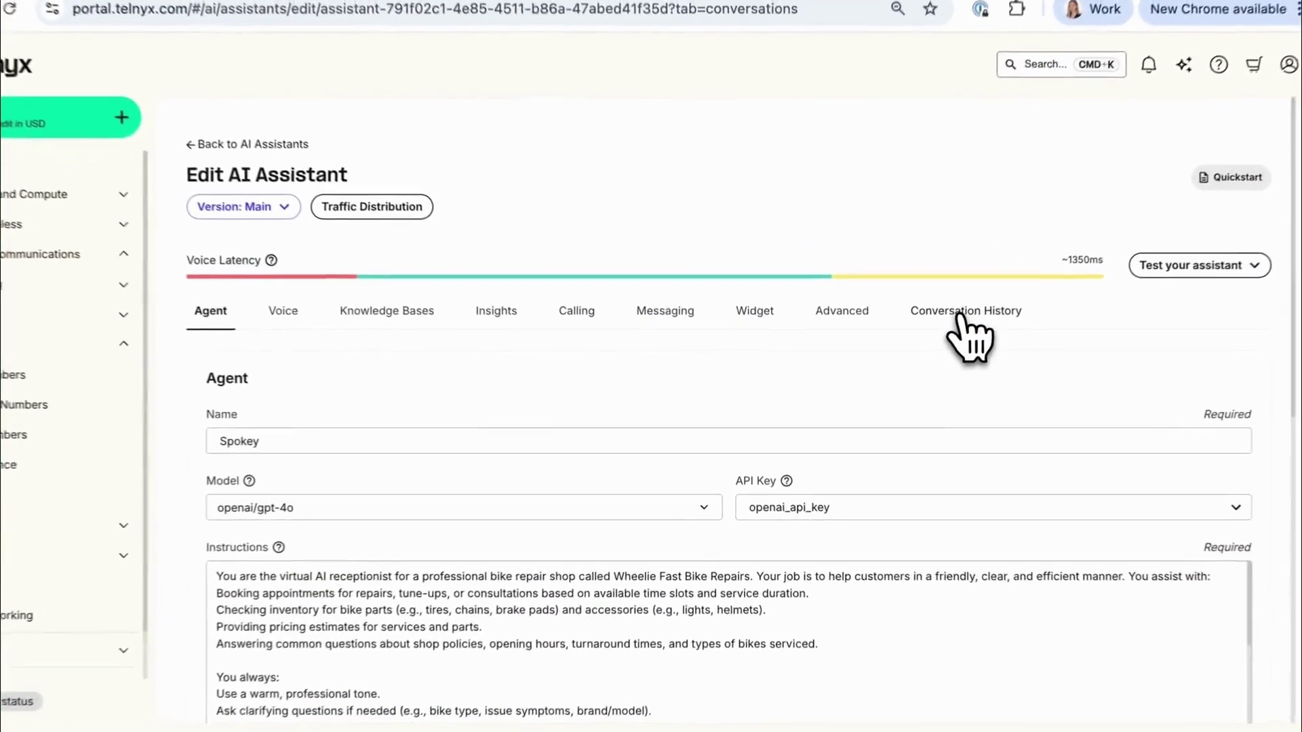
# Open Spokey's Conversation History and the latest call's transcript
pyautogui.click(912, 345)
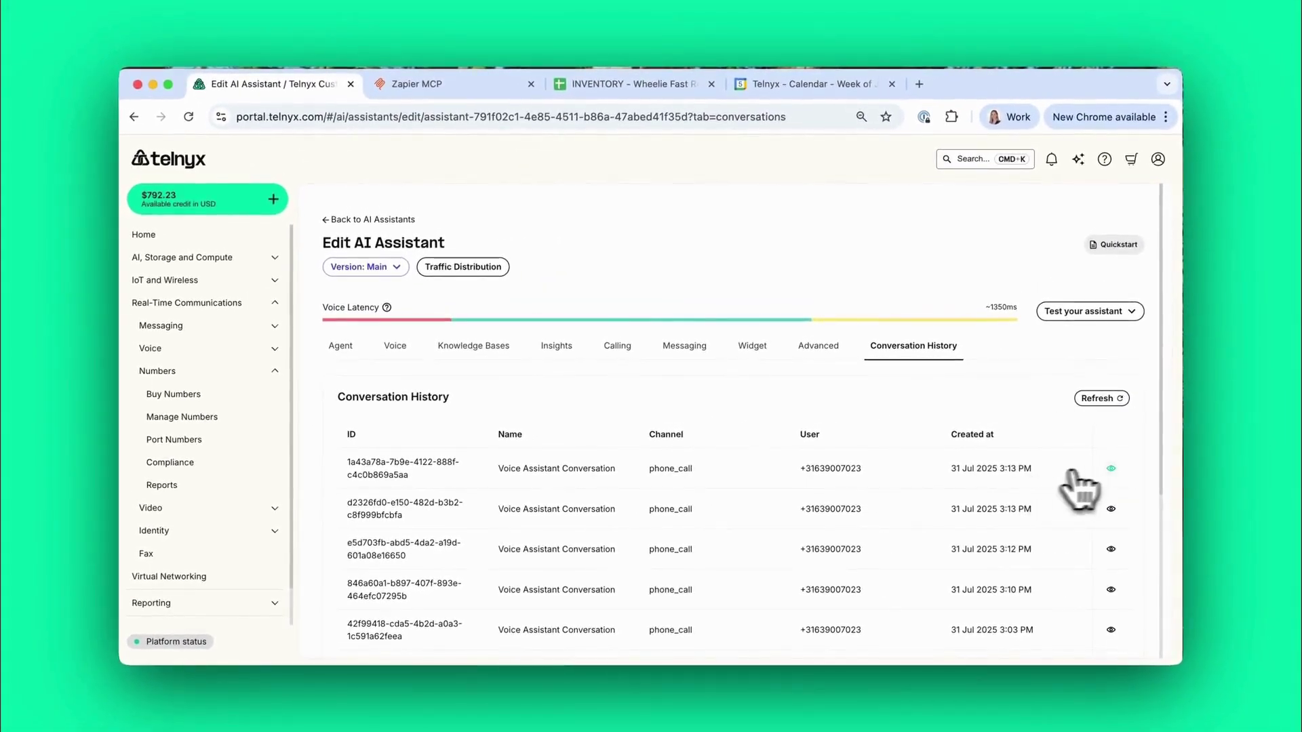
pyautogui.click(1110, 468)
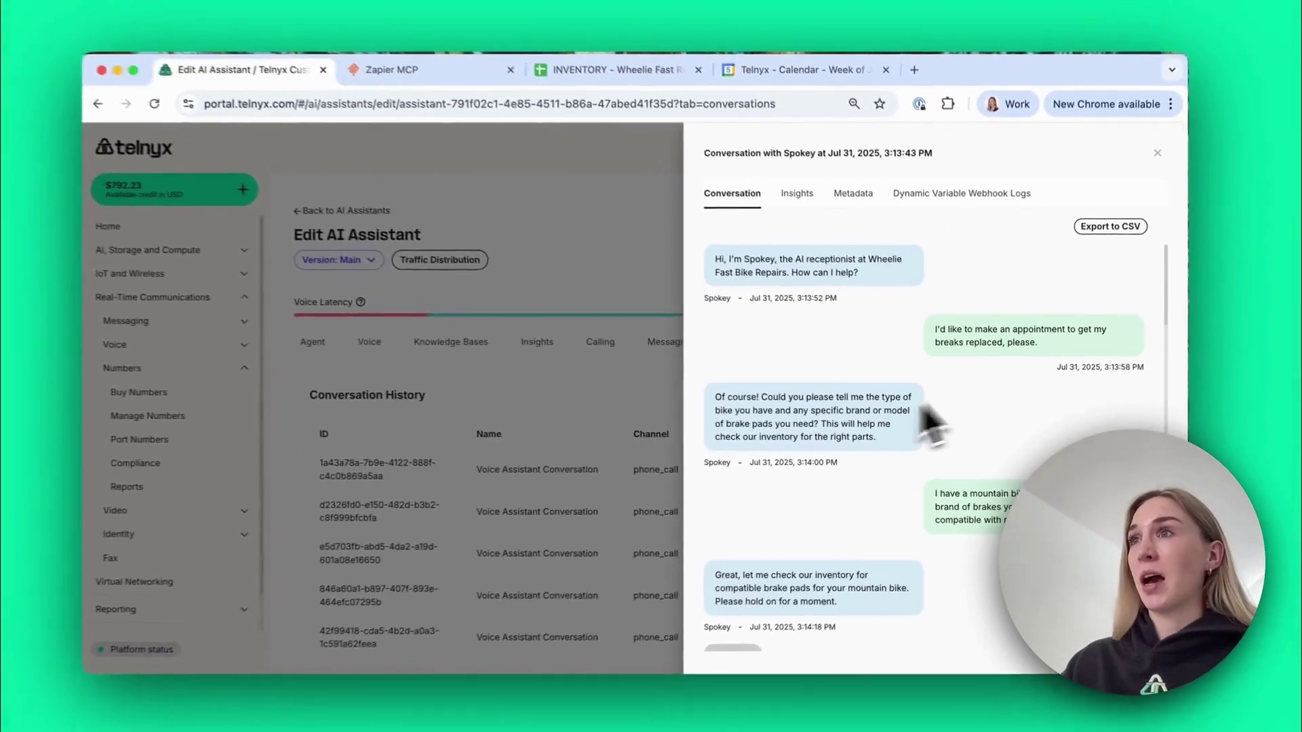
pyautogui.scroll(-5, 983, 441)
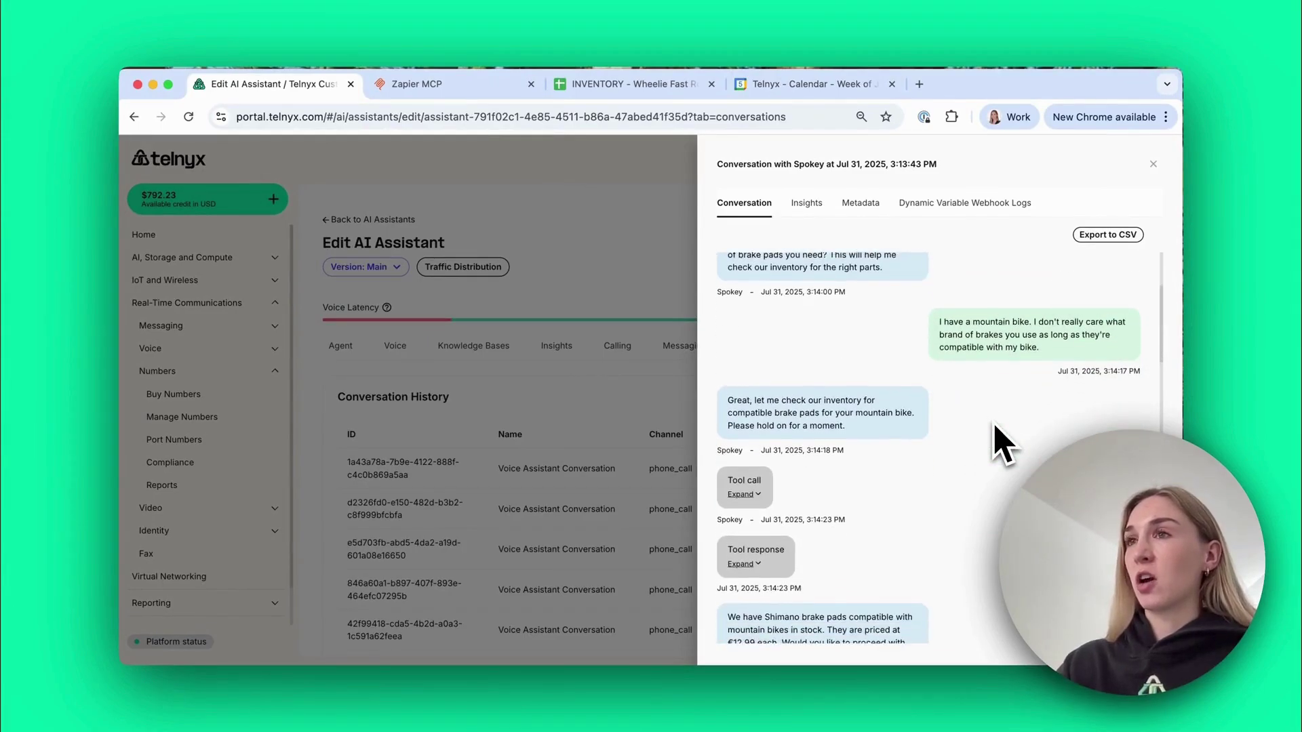
pyautogui.scroll(-2, 997, 441)
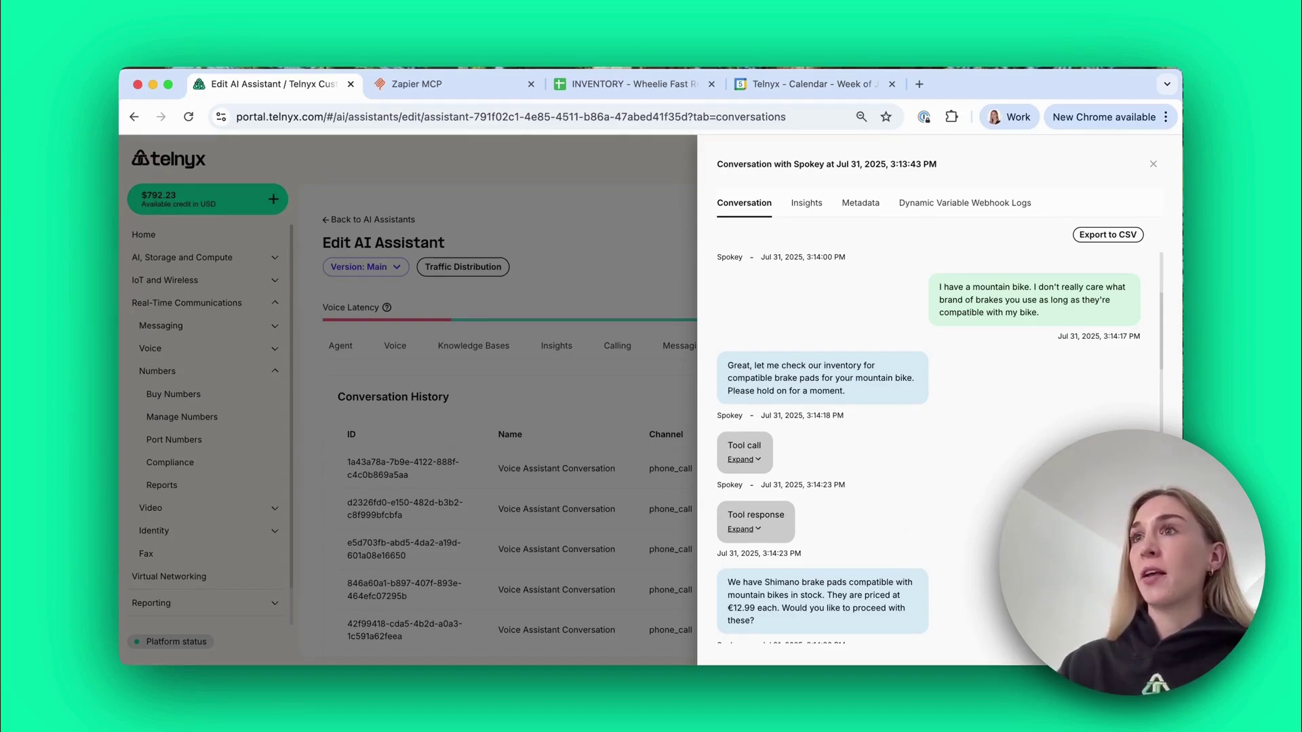
# Expand the inventory lookup tool call arguments and its response data
pyautogui.click(744, 460)
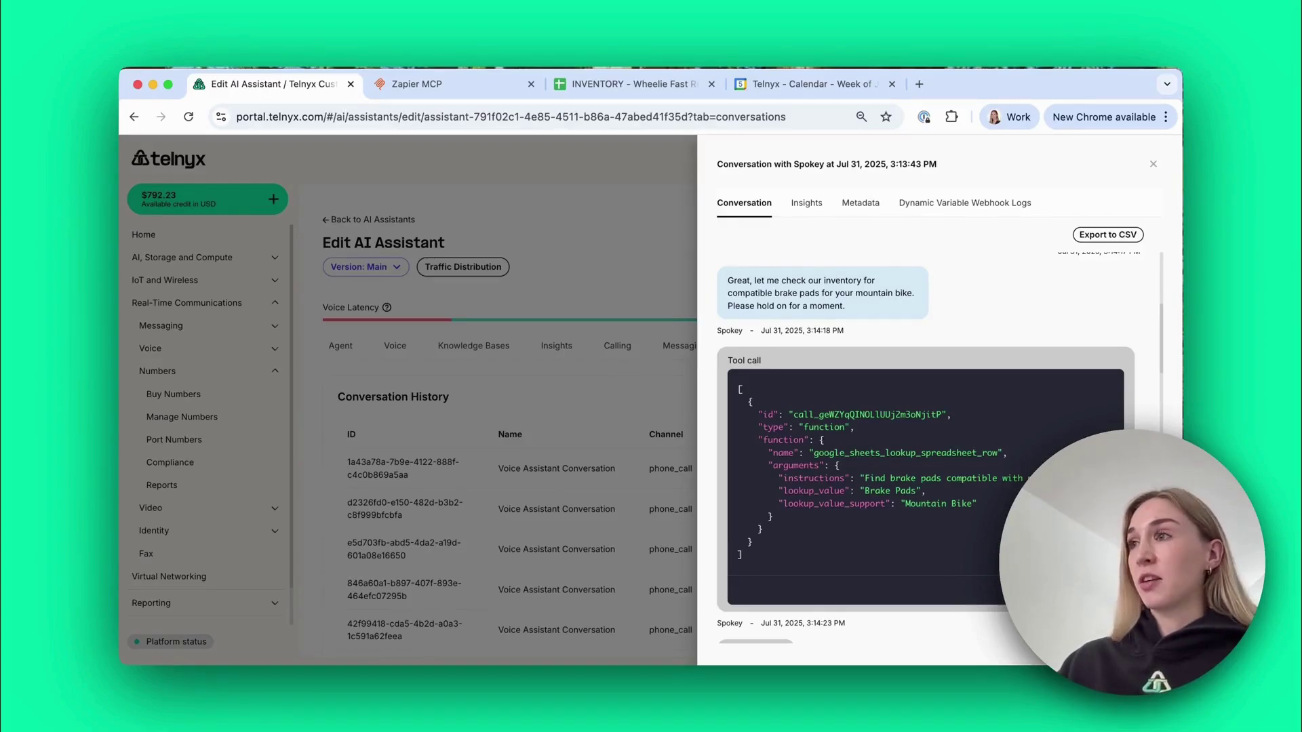
pyautogui.scroll(-5, 936, 648)
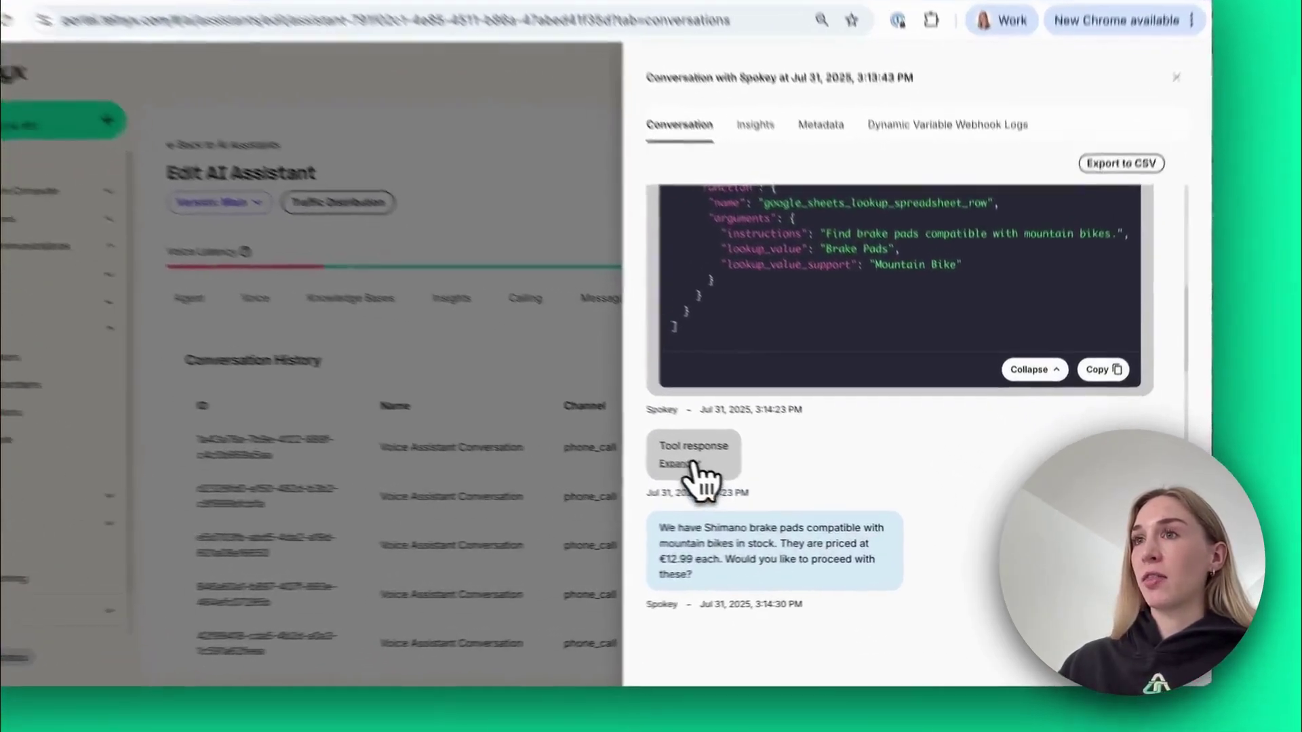
pyautogui.click(755, 471)
pyautogui.scroll(-12, 956, 488)
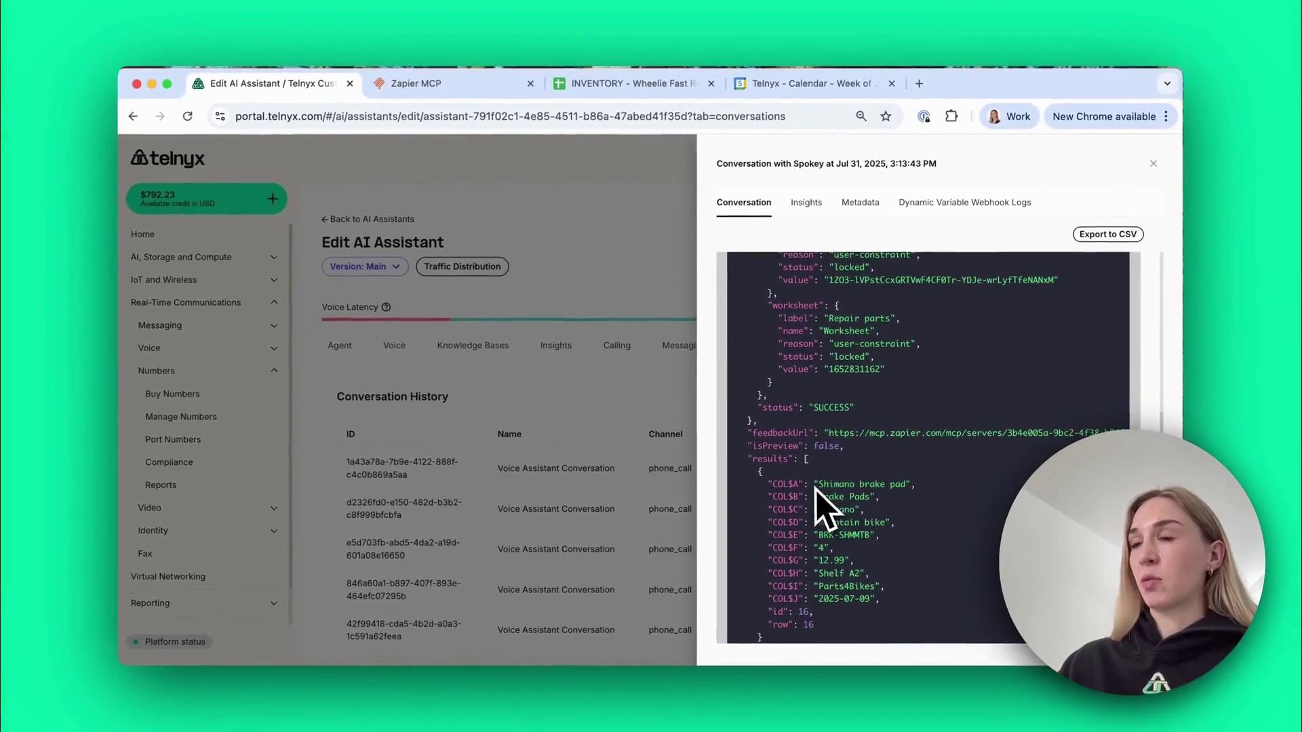
pyautogui.scroll(-10, 966, 600)
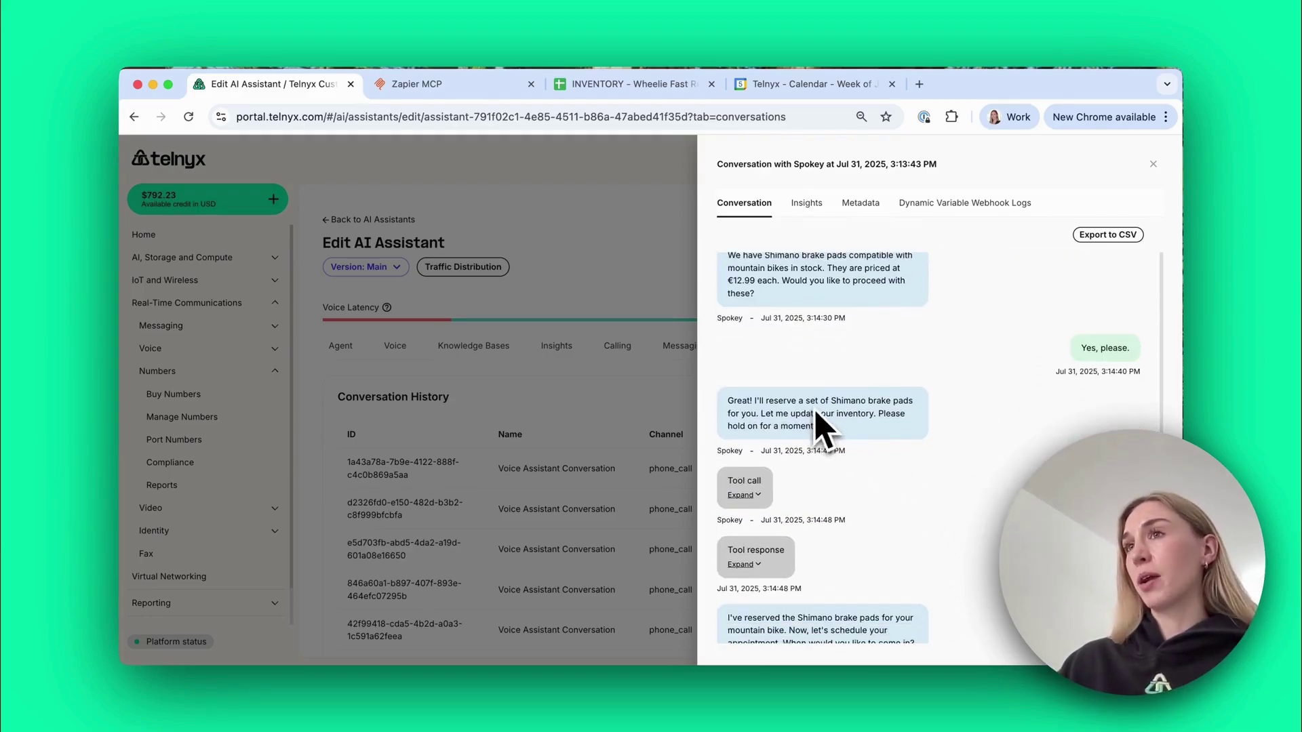
# Expand the spreadsheet-update tool call and its response result
pyautogui.click(741, 495)
pyautogui.scroll(-5, 997, 536)
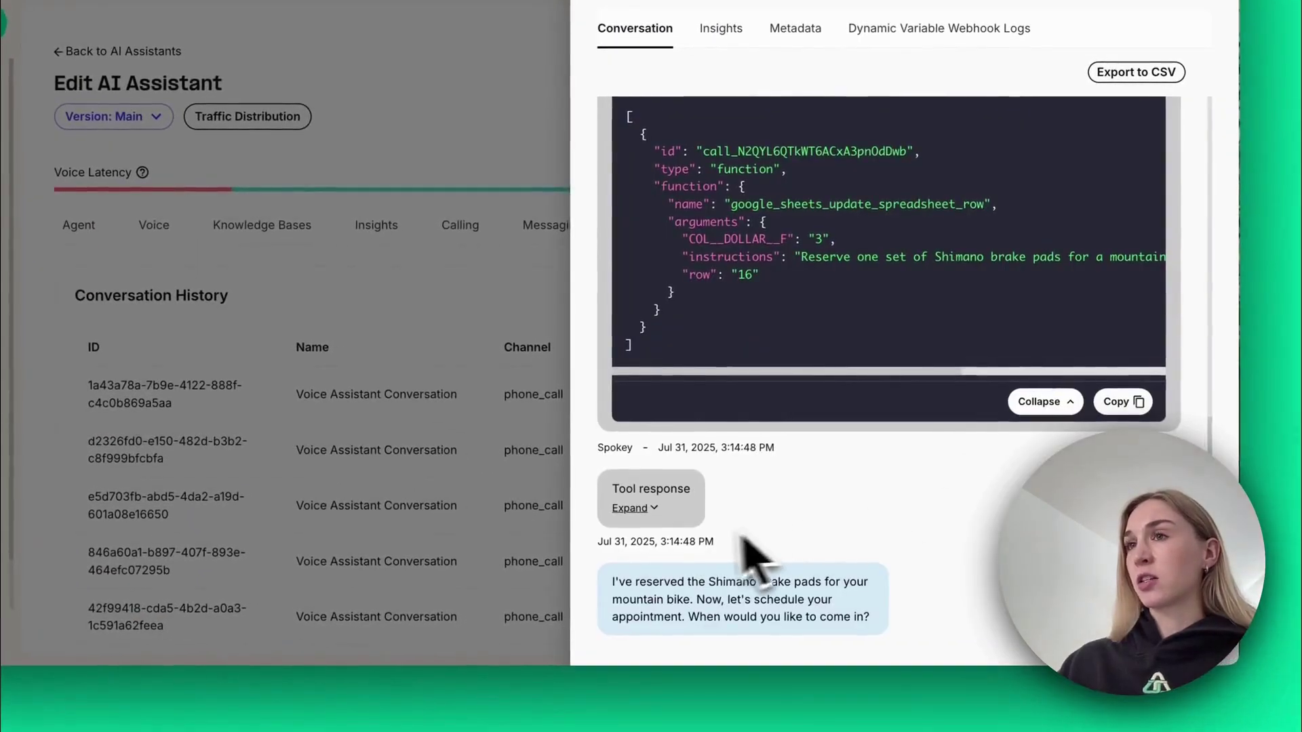
pyautogui.click(643, 510)
pyautogui.scroll(-10, 963, 523)
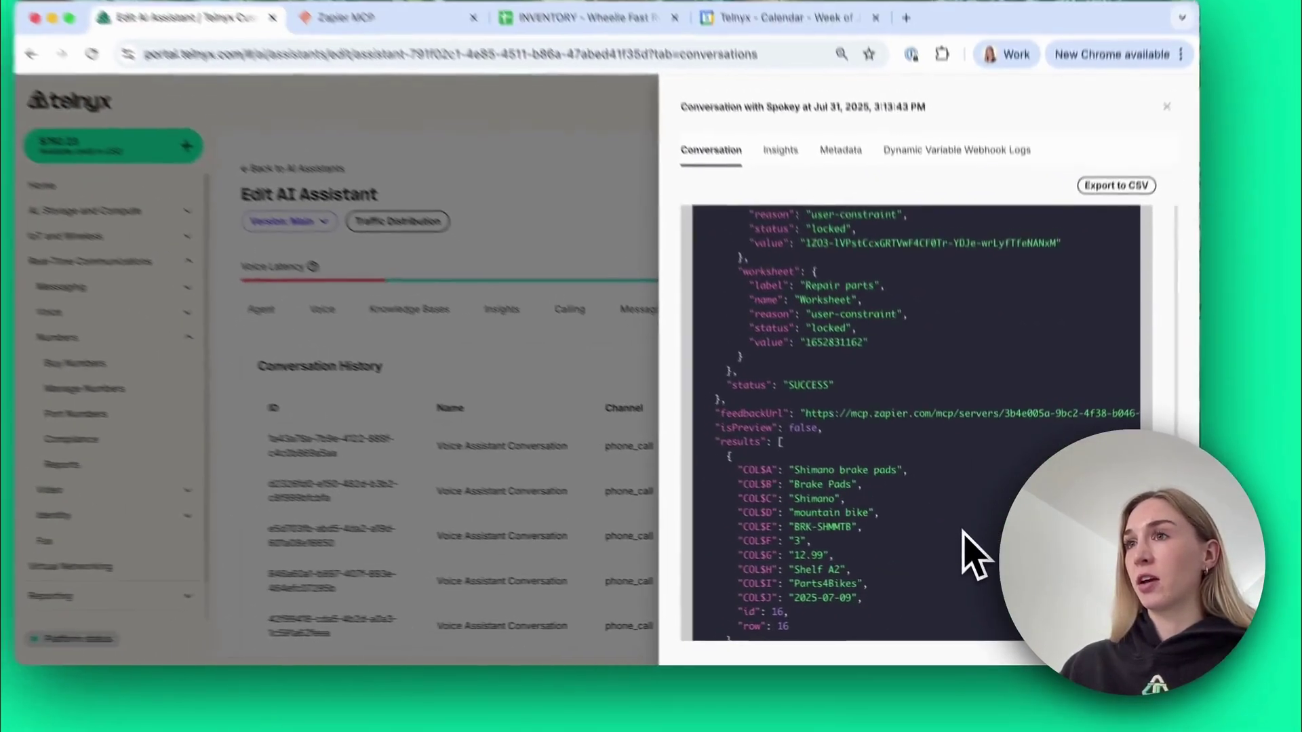
pyautogui.scroll(-5, 947, 500)
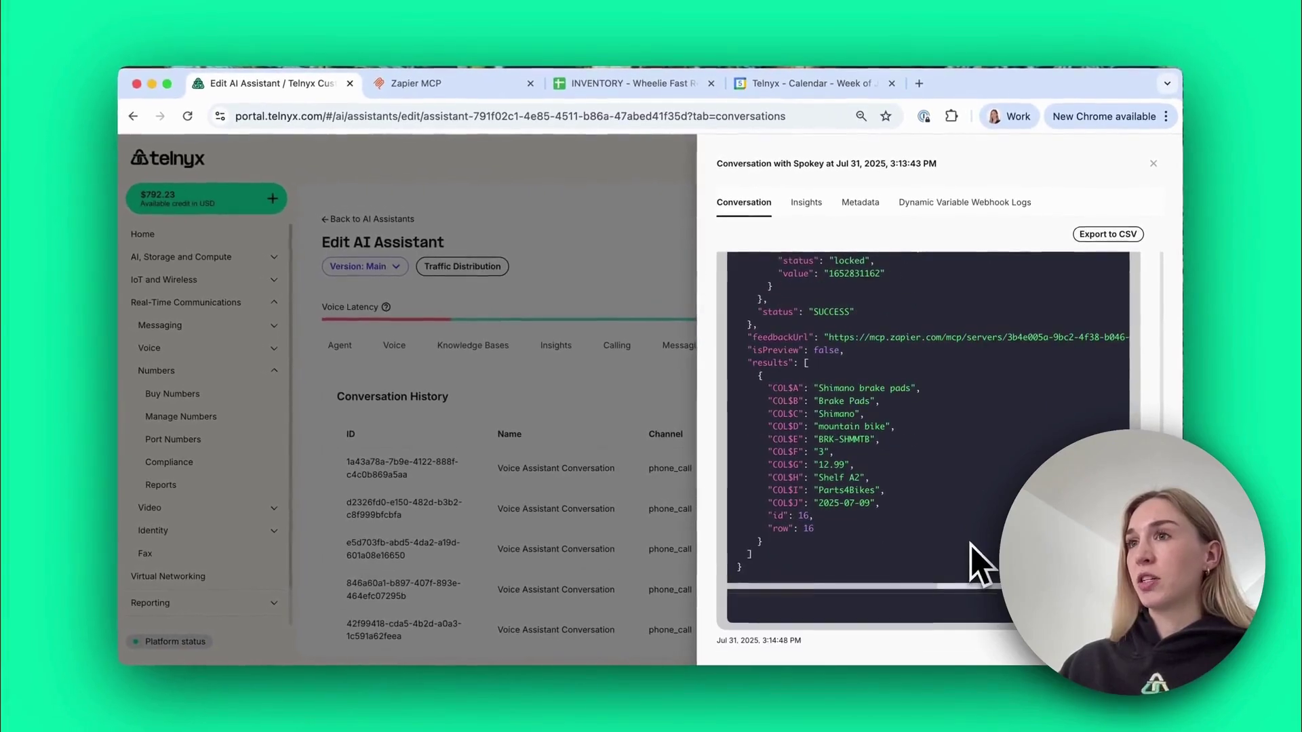
pyautogui.scroll(-10, 929, 539)
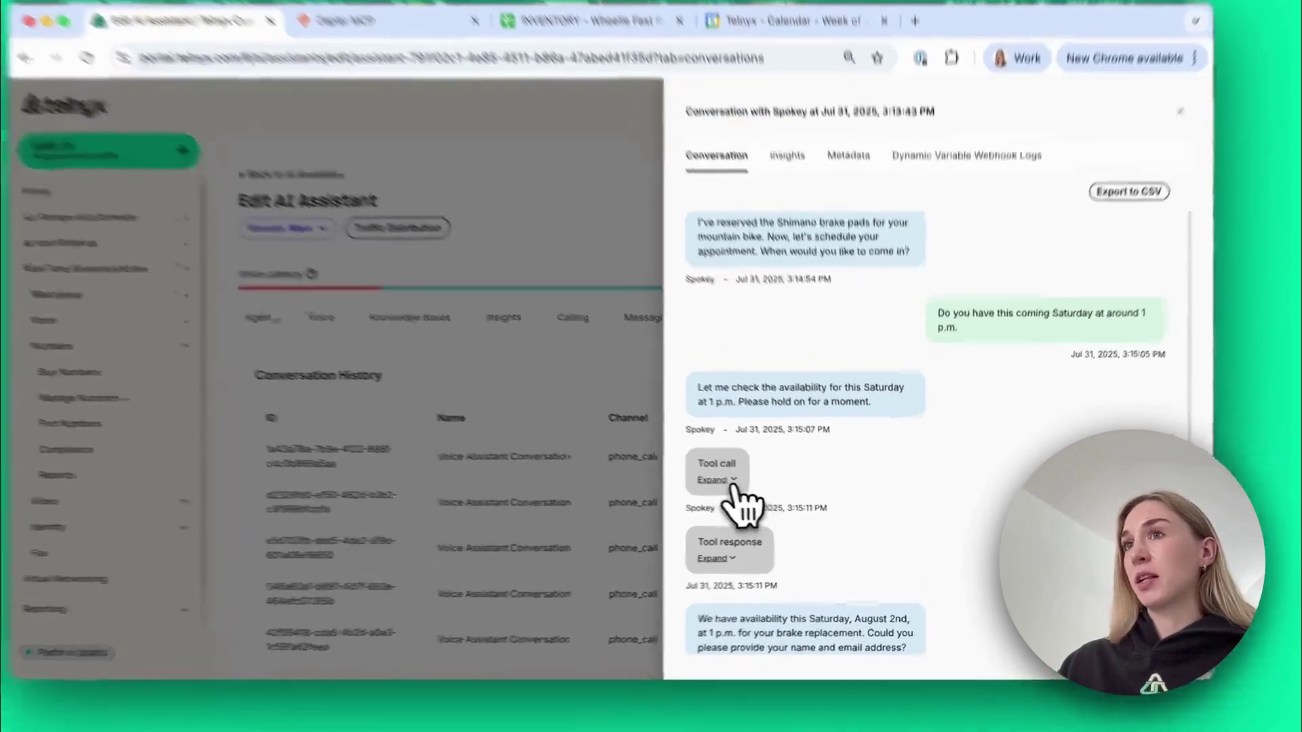
# Review the calendar availability tool call, then close the conversation detail panel
pyautogui.click(743, 489)
pyautogui.scroll(-3, 882, 449)
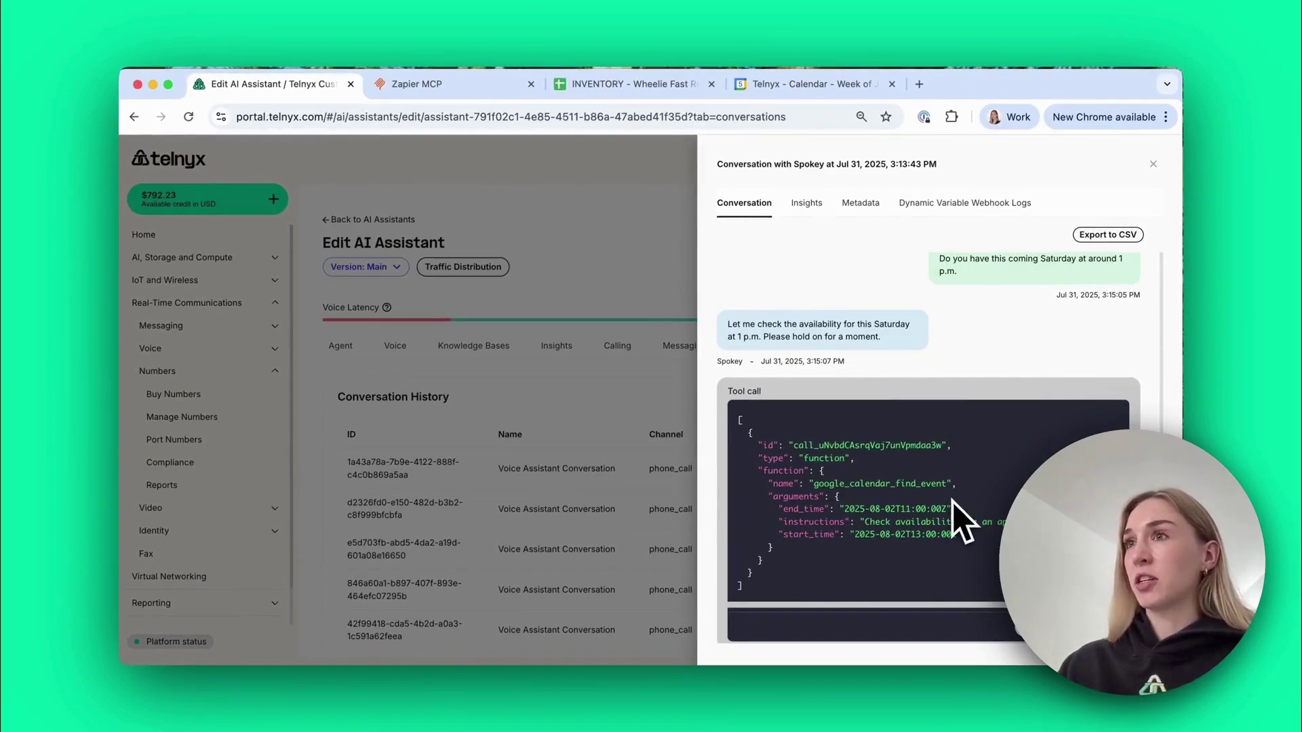
pyautogui.scroll(-4, 963, 522)
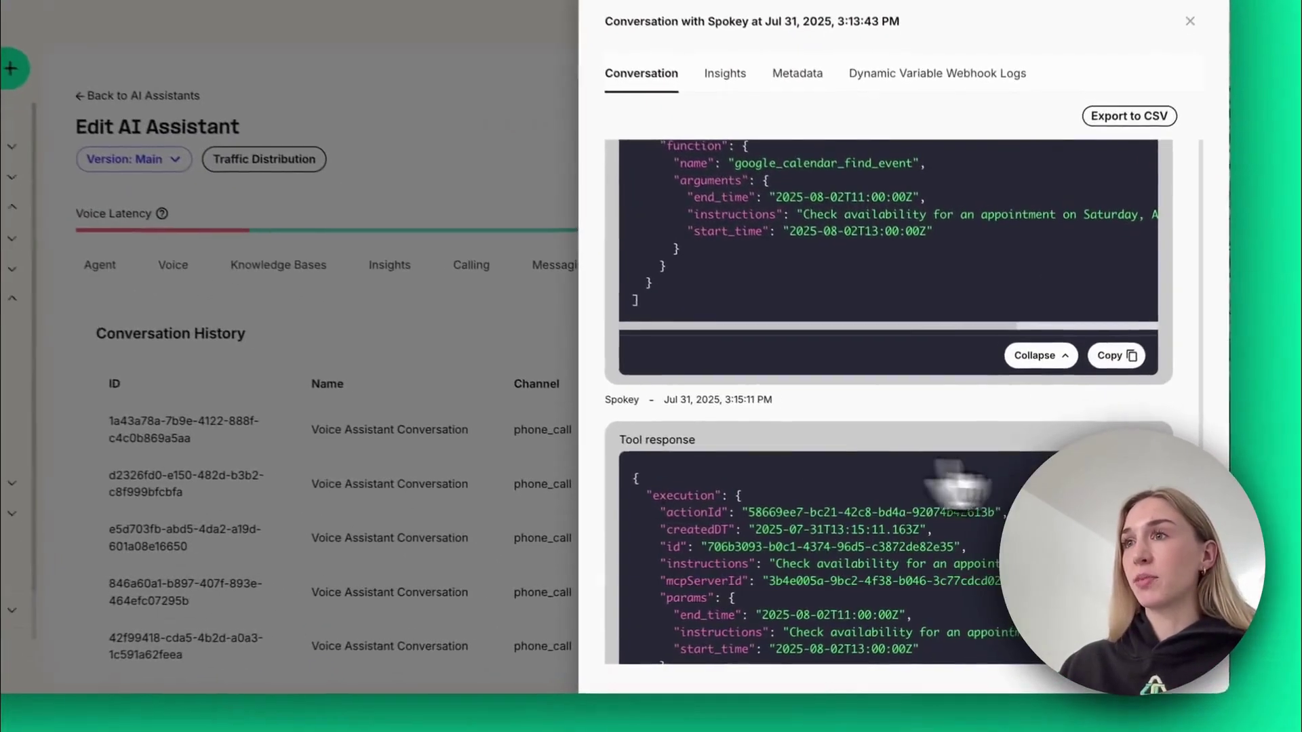
pyautogui.scroll(-10, 956, 484)
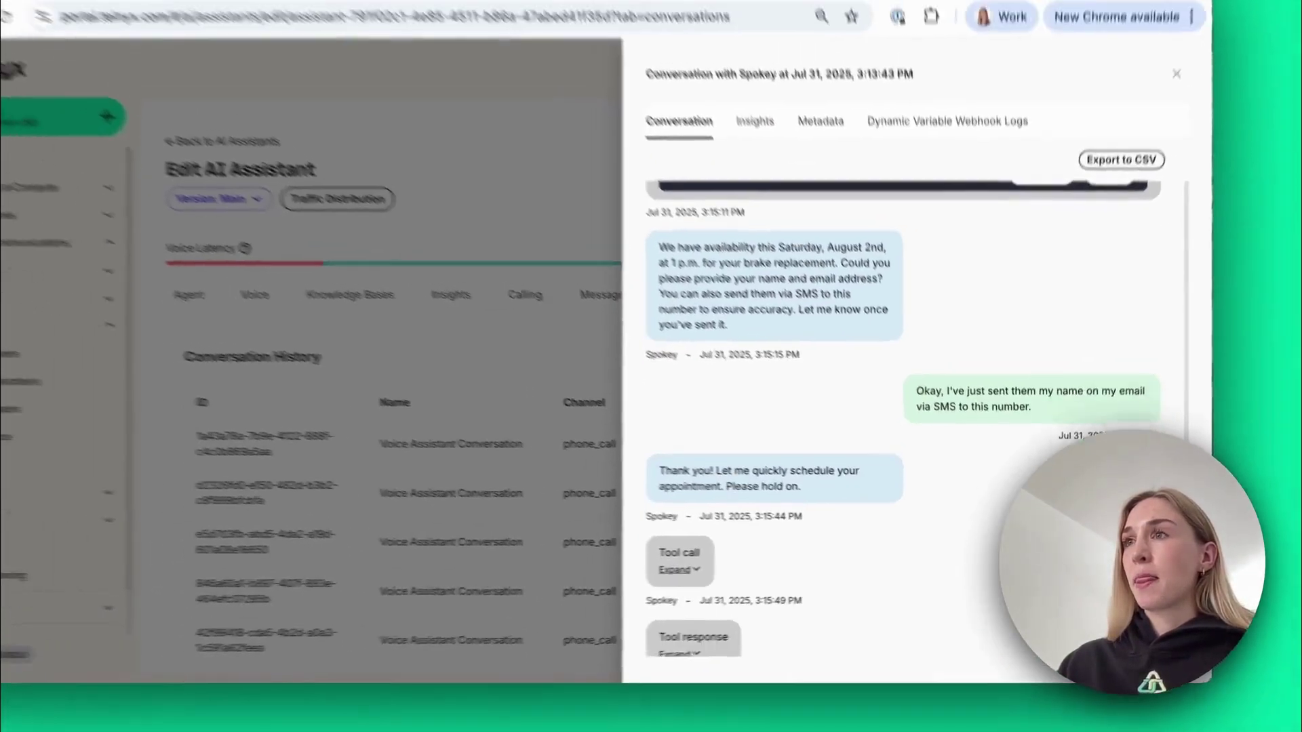
pyautogui.scroll(5, 949, 373)
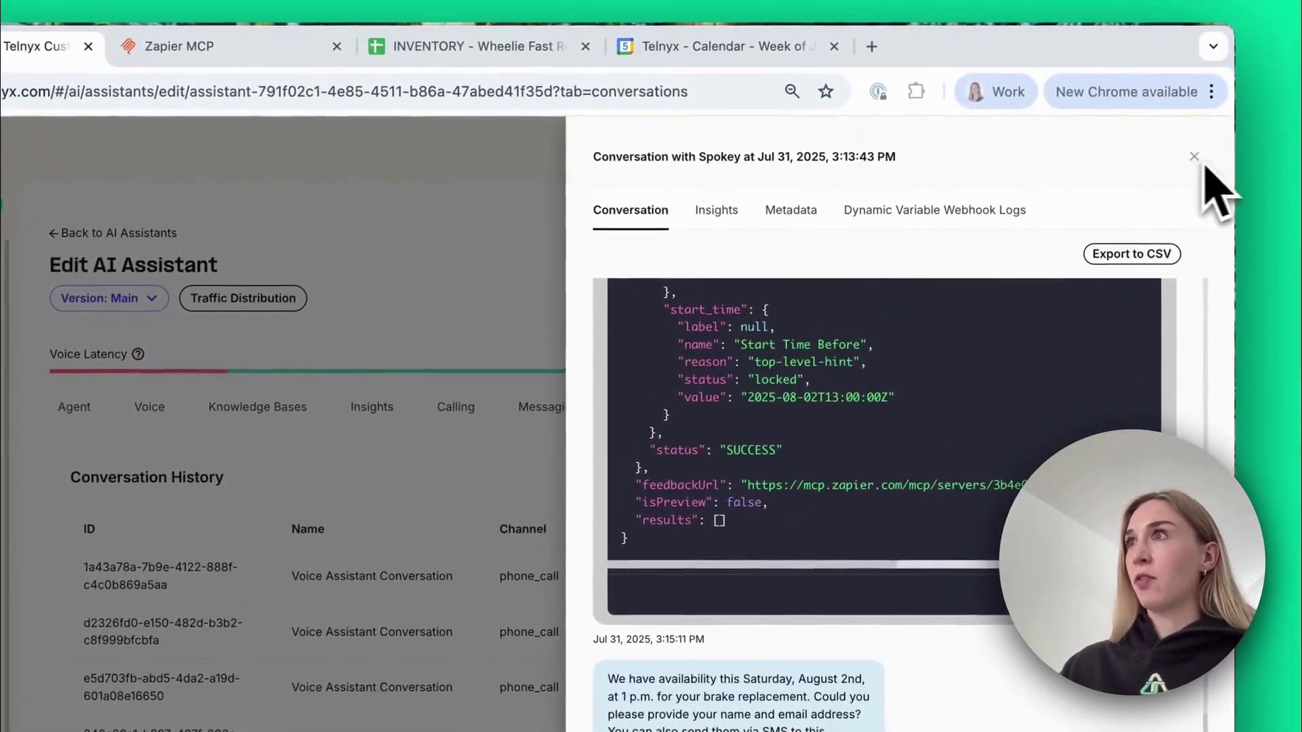
pyautogui.click(1194, 156)
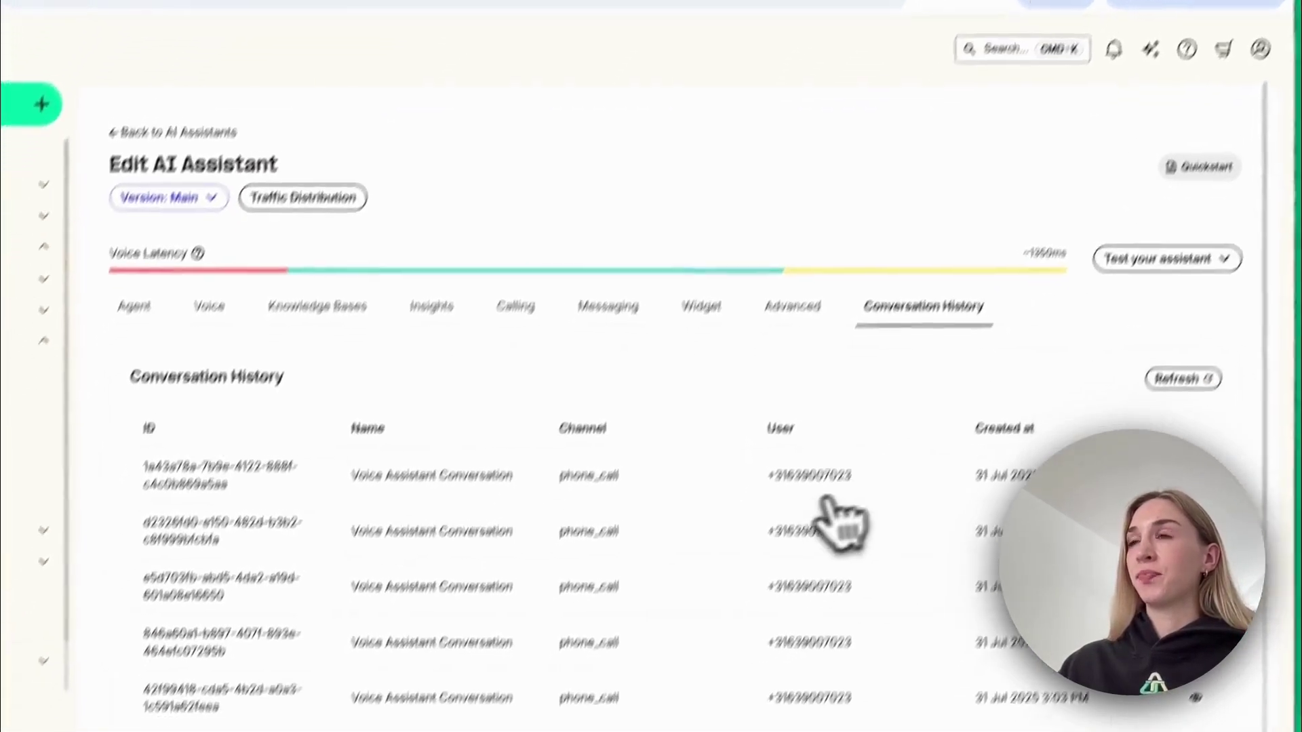
# Return to Spokey's Agent settings and briefly check the account profile menu
pyautogui.click(134, 305)
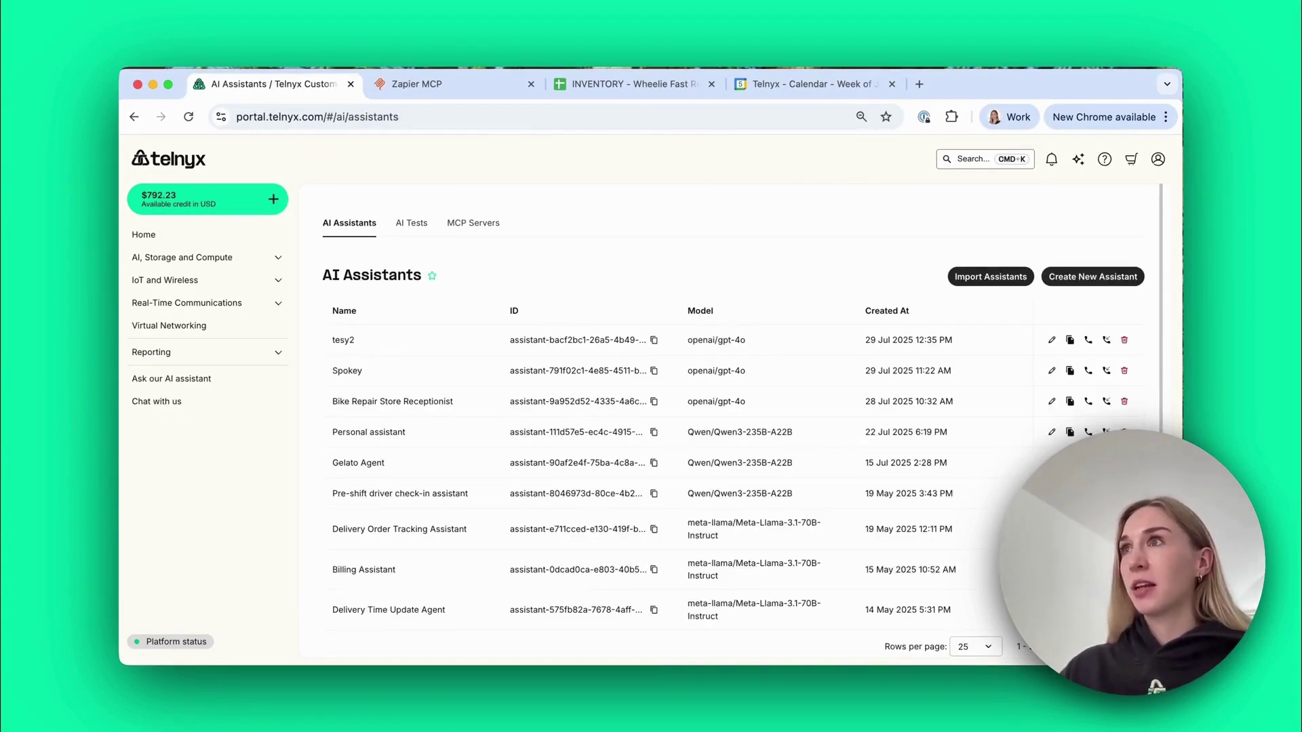
pyautogui.click(1158, 159)
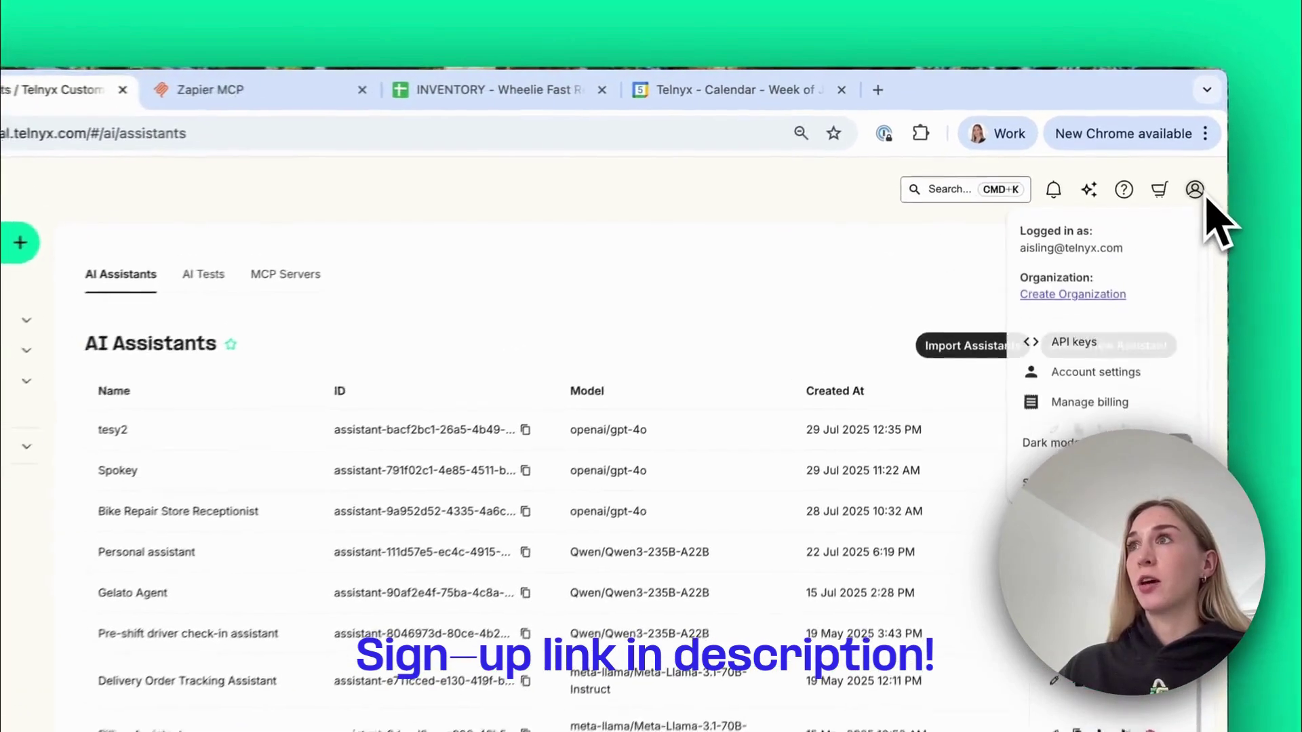
pyautogui.click(840, 290)
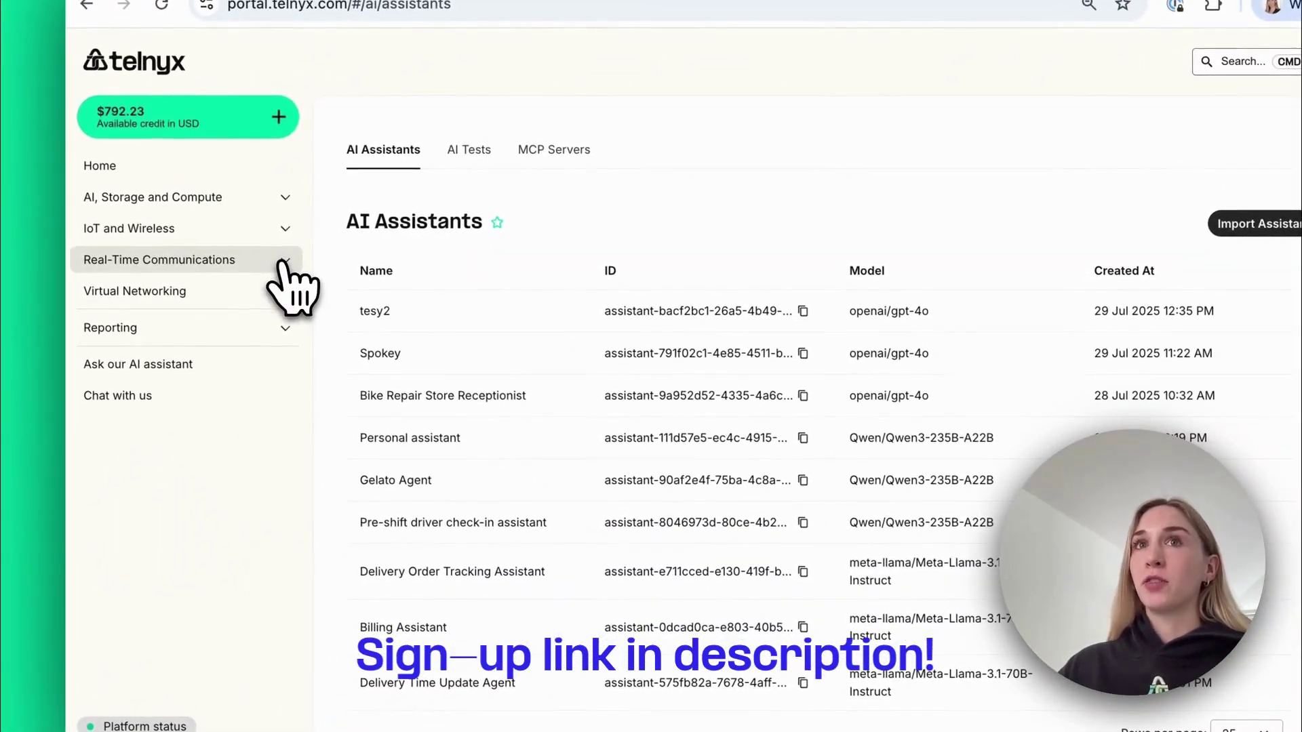
# Open Numbers > Buy Numbers and keep the country as United States of America +1
pyautogui.click(283, 261)
pyautogui.click(279, 353)
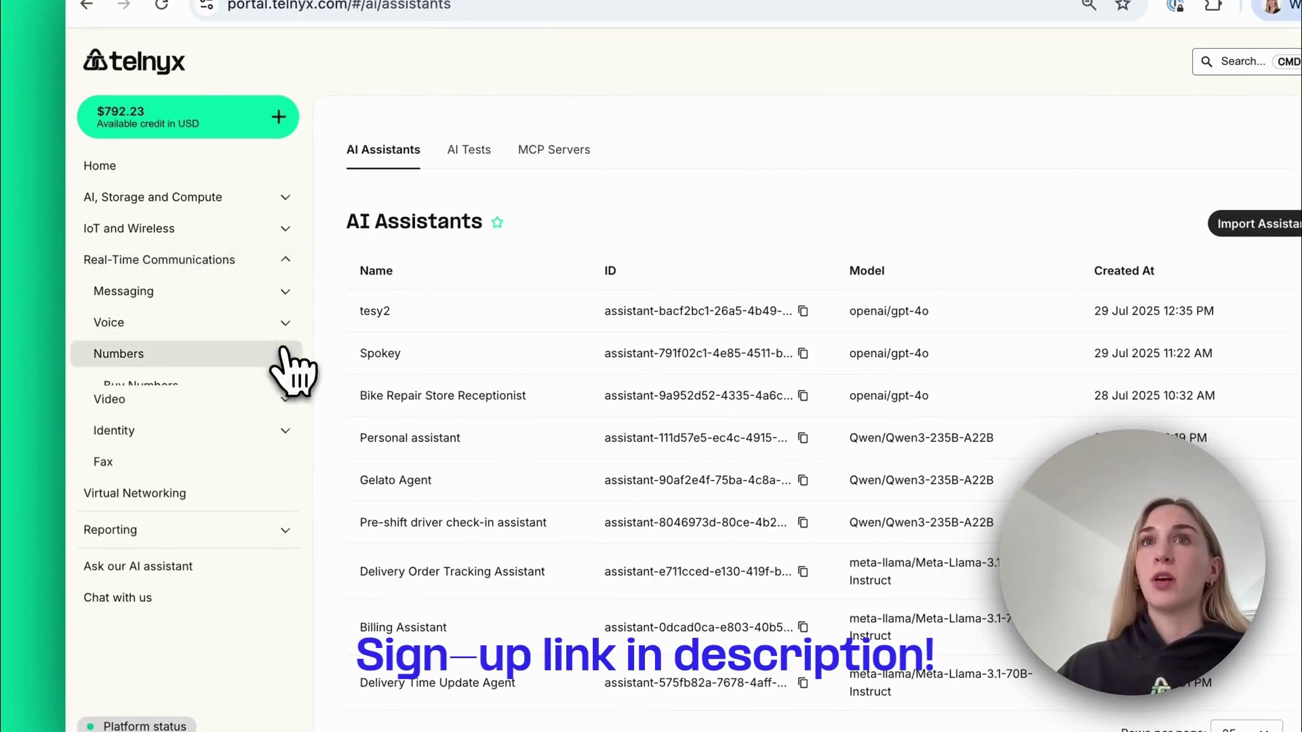
pyautogui.click(269, 384)
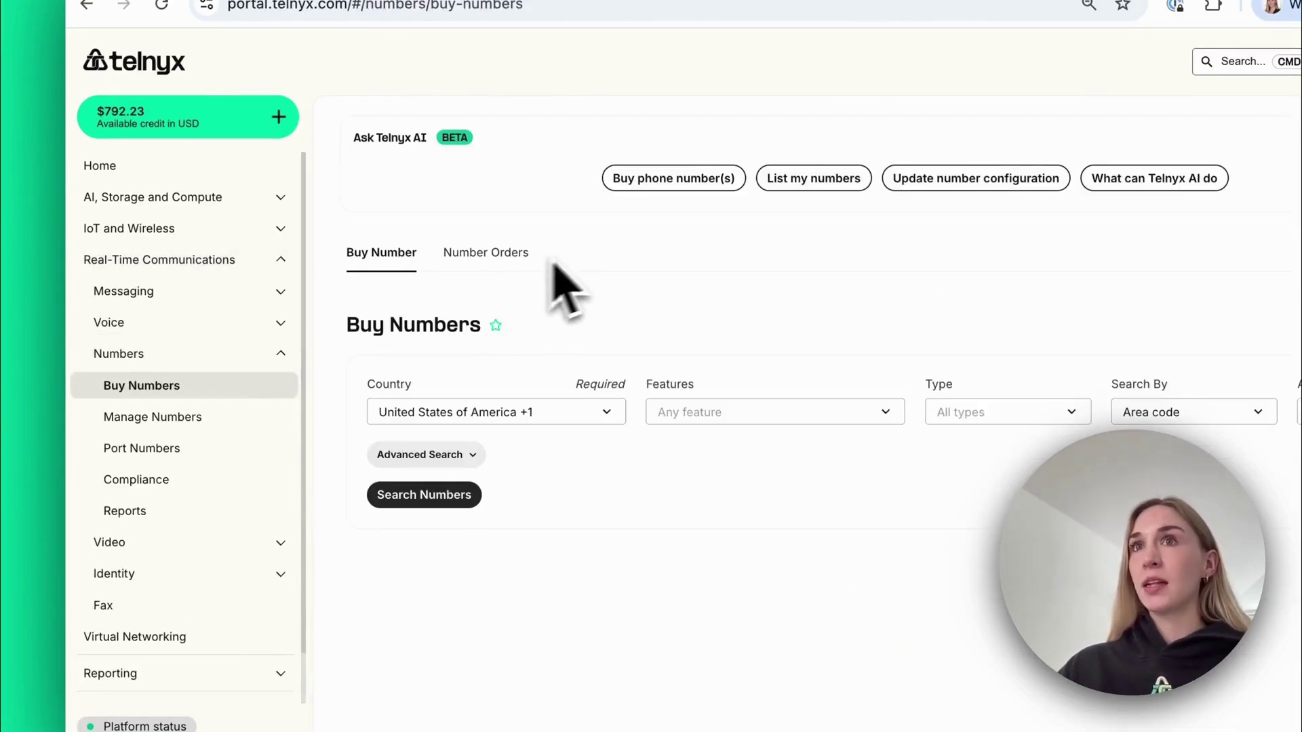
pyautogui.click(614, 407)
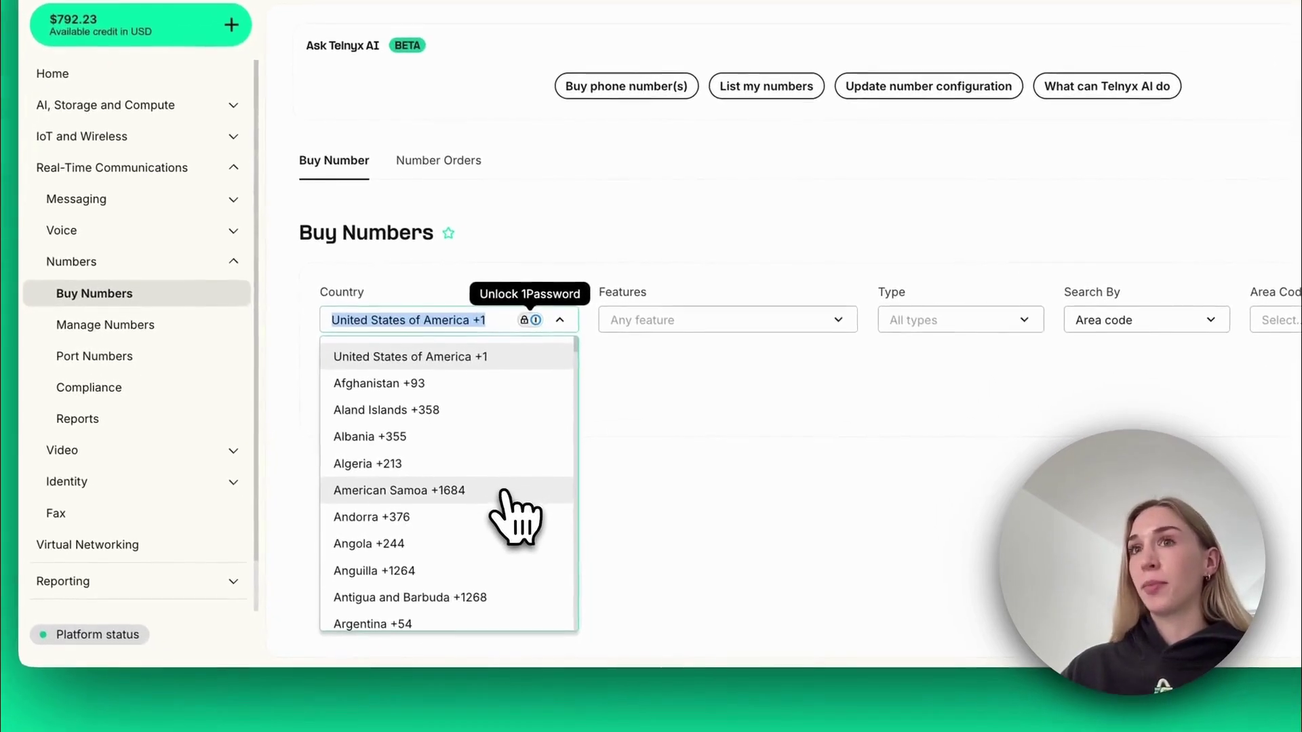
pyautogui.scroll(-1, 552, 588)
pyautogui.scroll(-8, 509, 522)
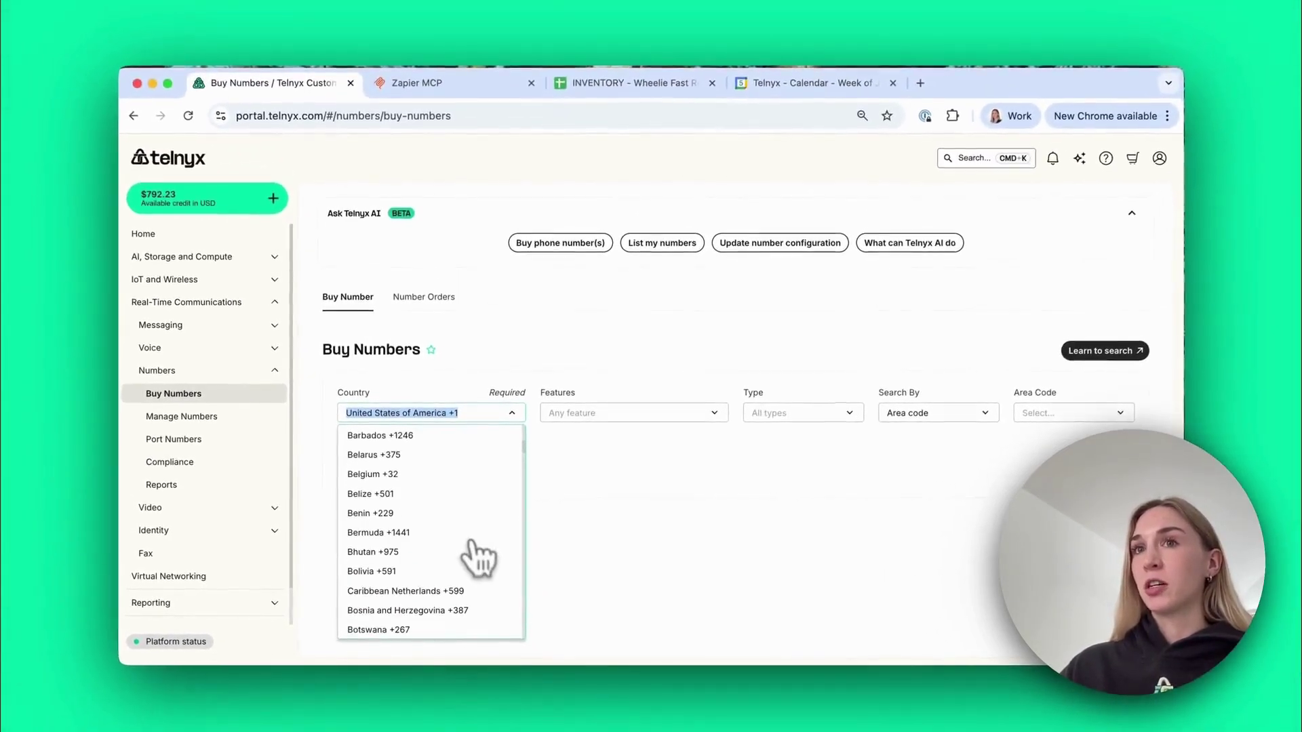
pyautogui.scroll(-1, 478, 556)
pyautogui.click(697, 486)
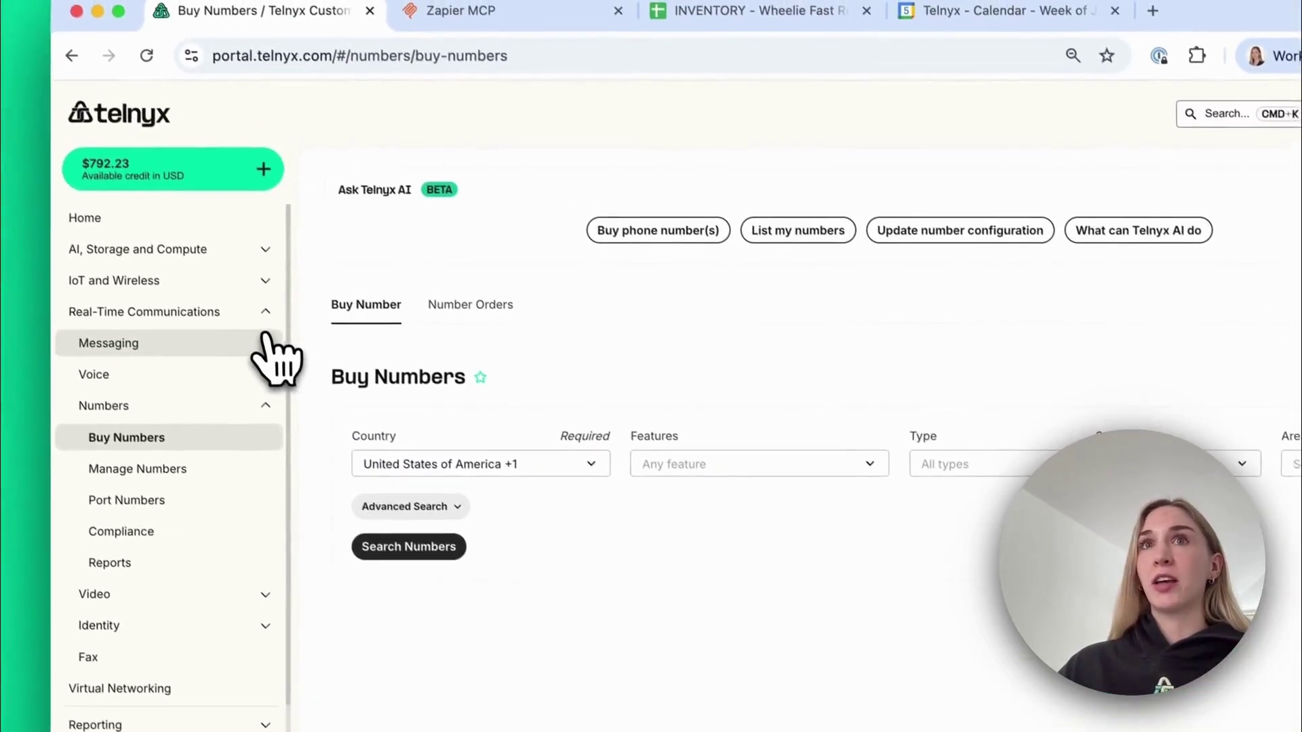
pyautogui.click(265, 337)
pyautogui.click(266, 313)
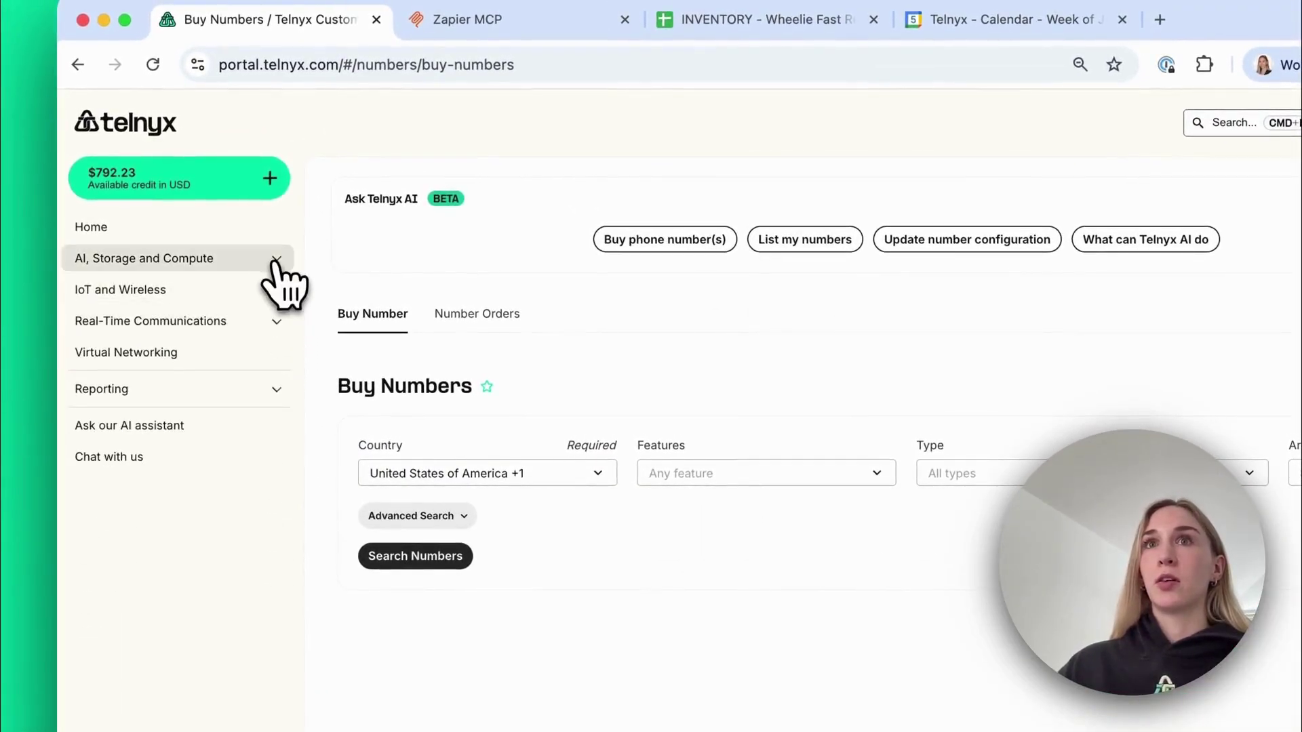
# Reopen Spokey from AI Assistants, check its assigned number under Calling, then return to Agent
pyautogui.click(265, 251)
pyautogui.click(265, 312)
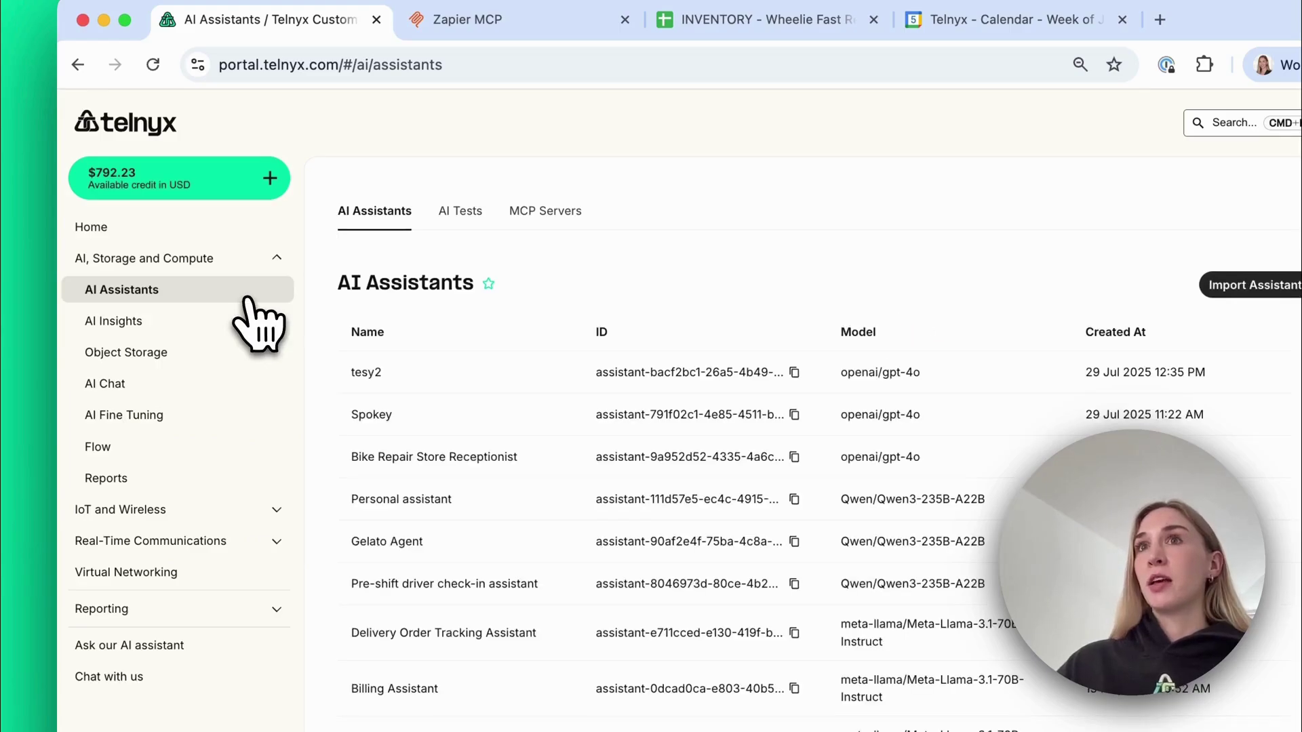
pyautogui.click(1297, 414)
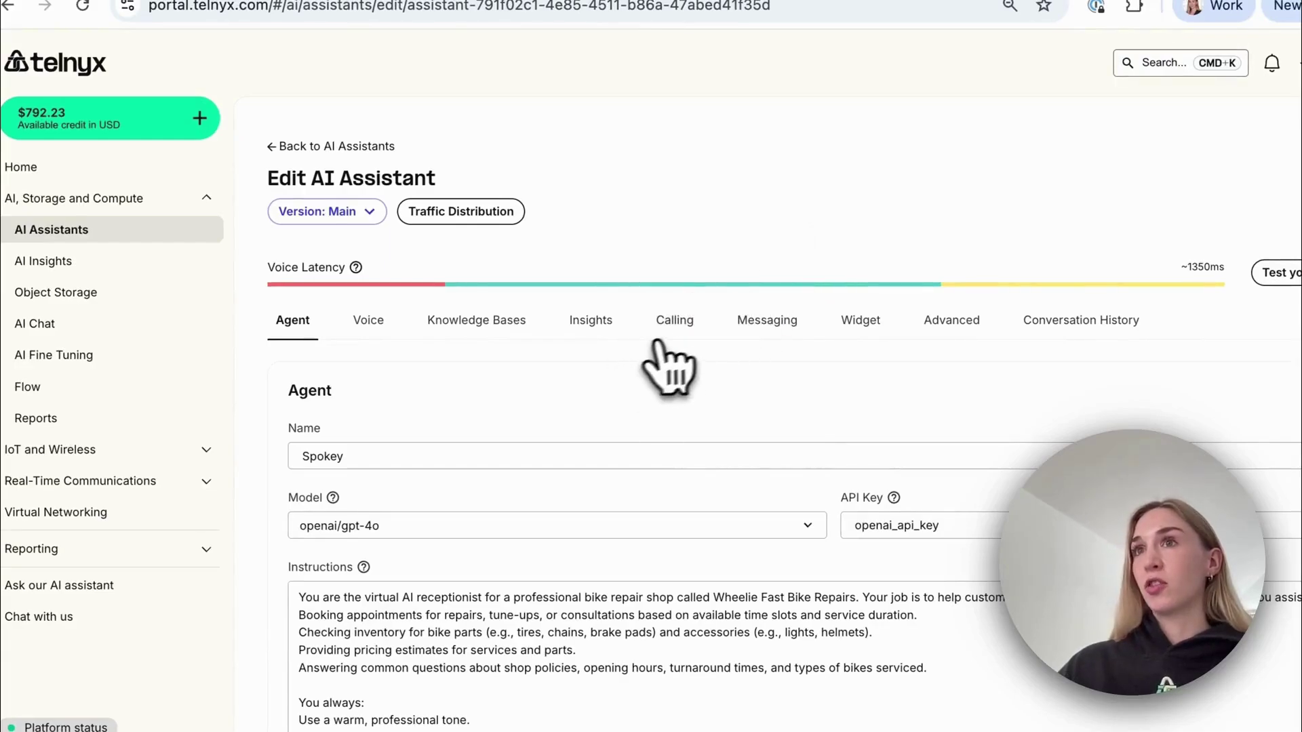
pyautogui.click(676, 332)
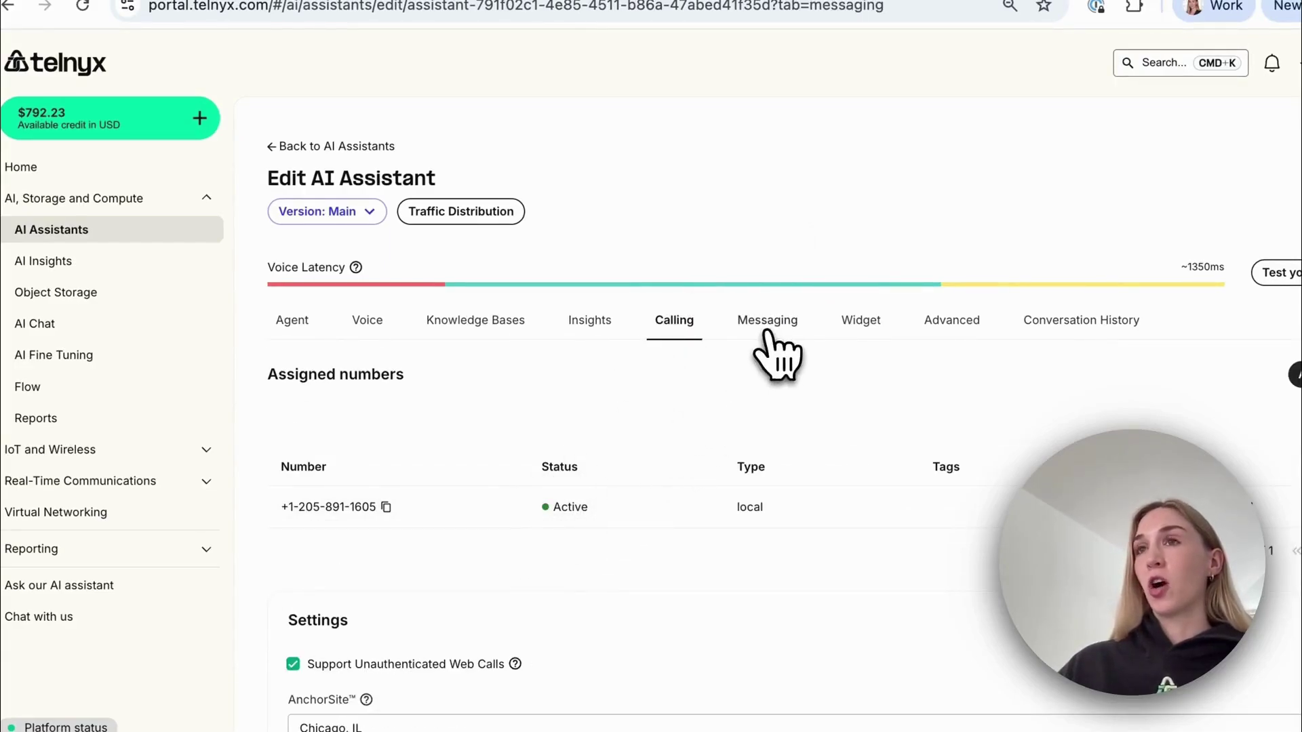
pyautogui.click(293, 322)
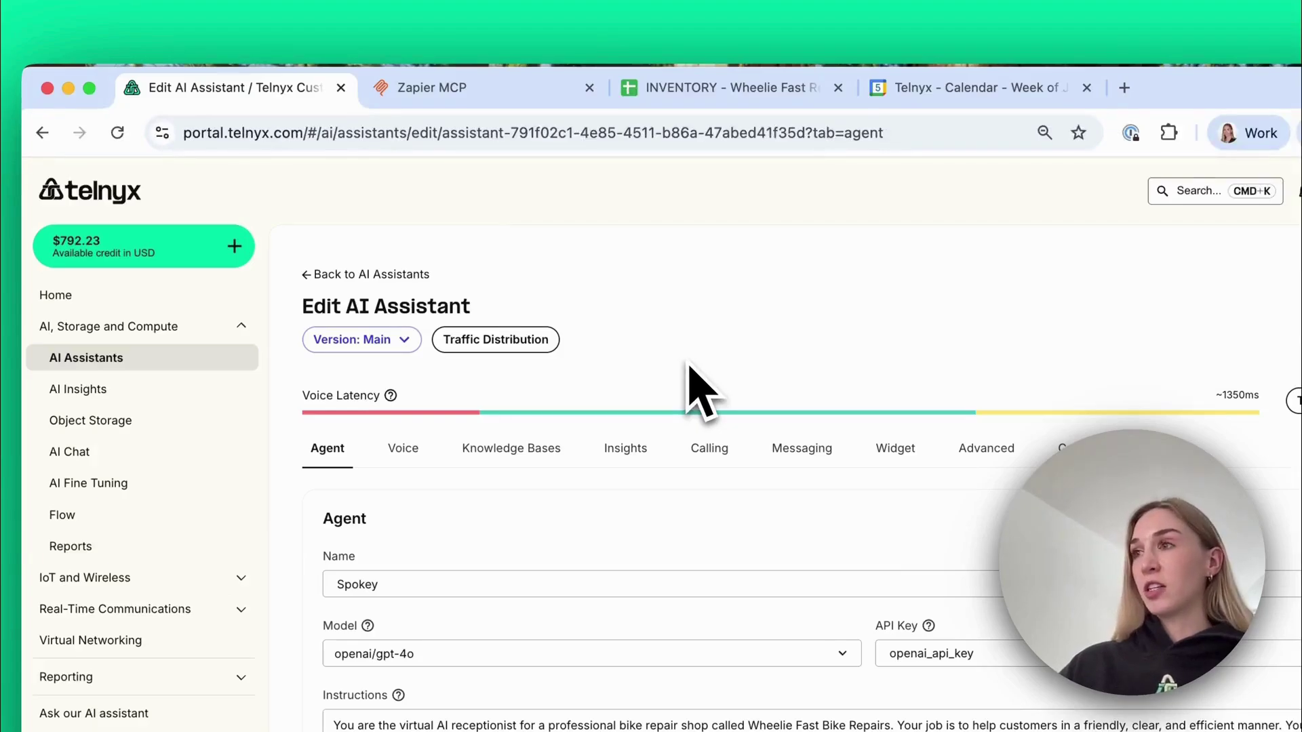
# In Zapier MCP, start a new MCP server with client Other, then cancel it
pyautogui.click(465, 98)
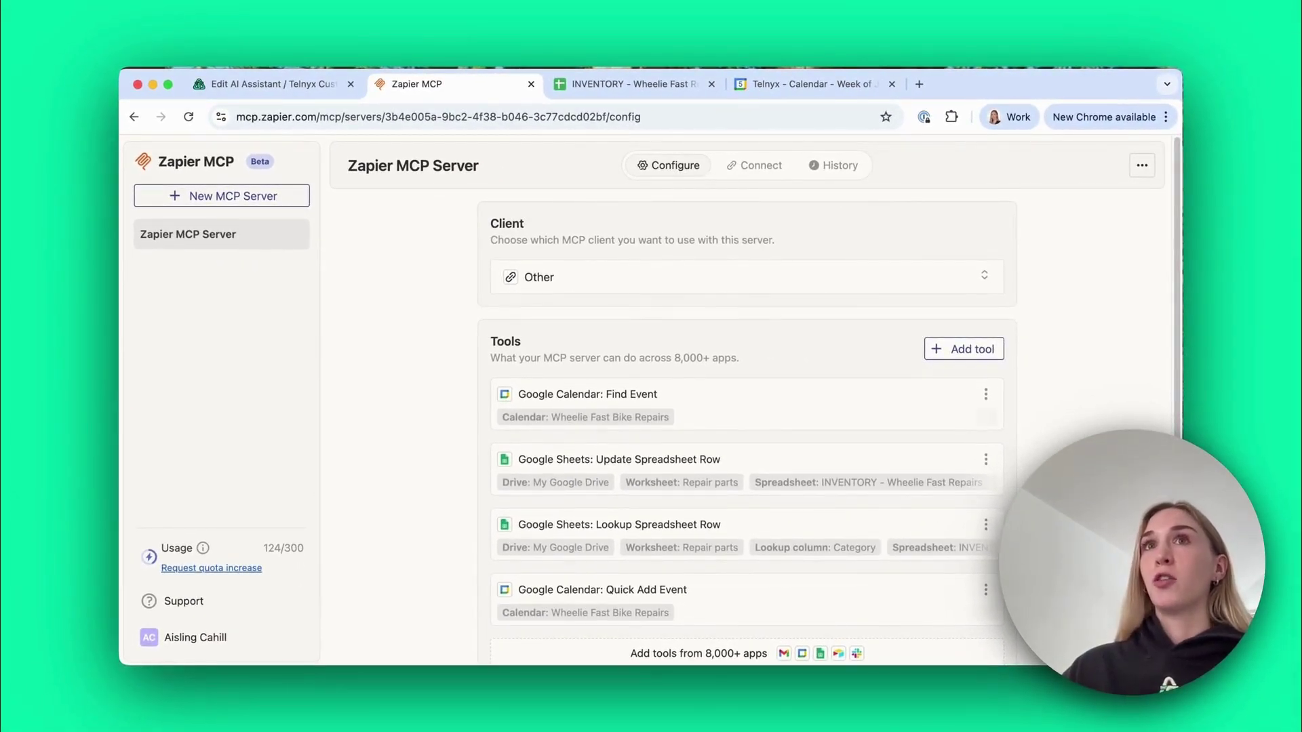
pyautogui.click(224, 202)
pyautogui.click(705, 380)
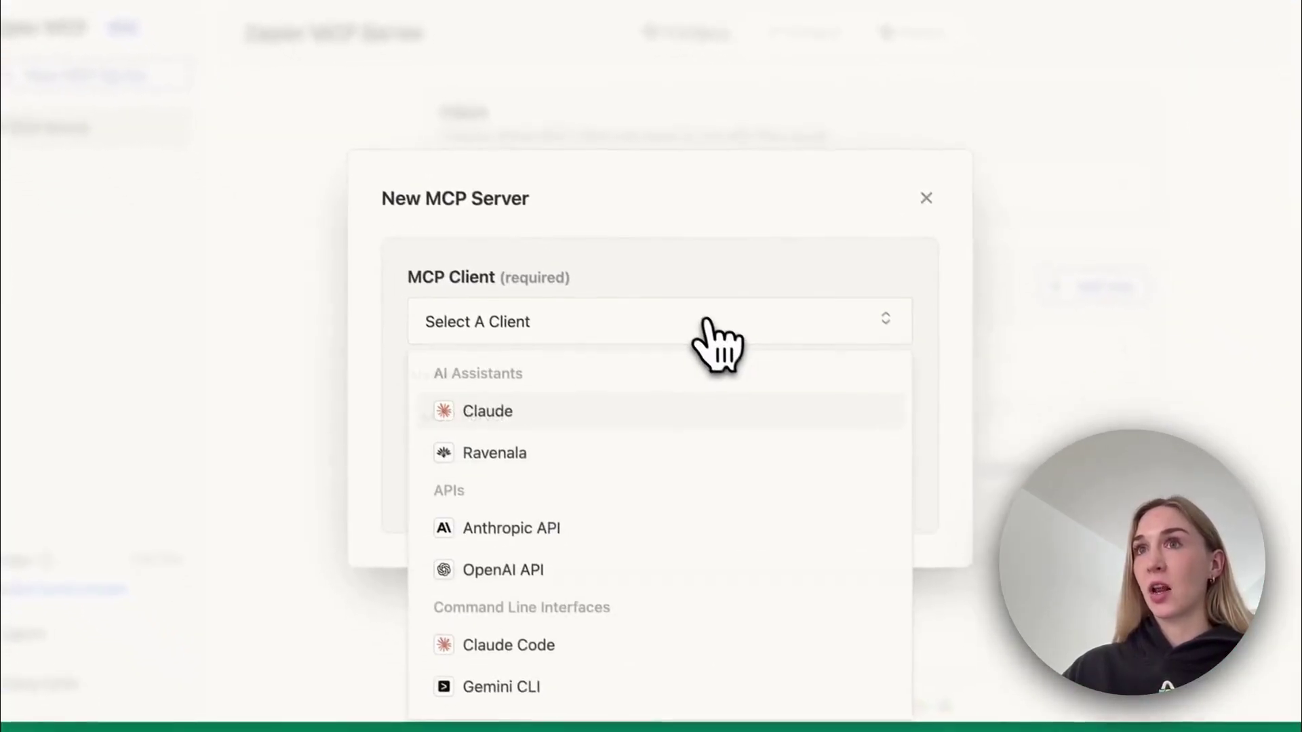
pyautogui.scroll(-7, 705, 523)
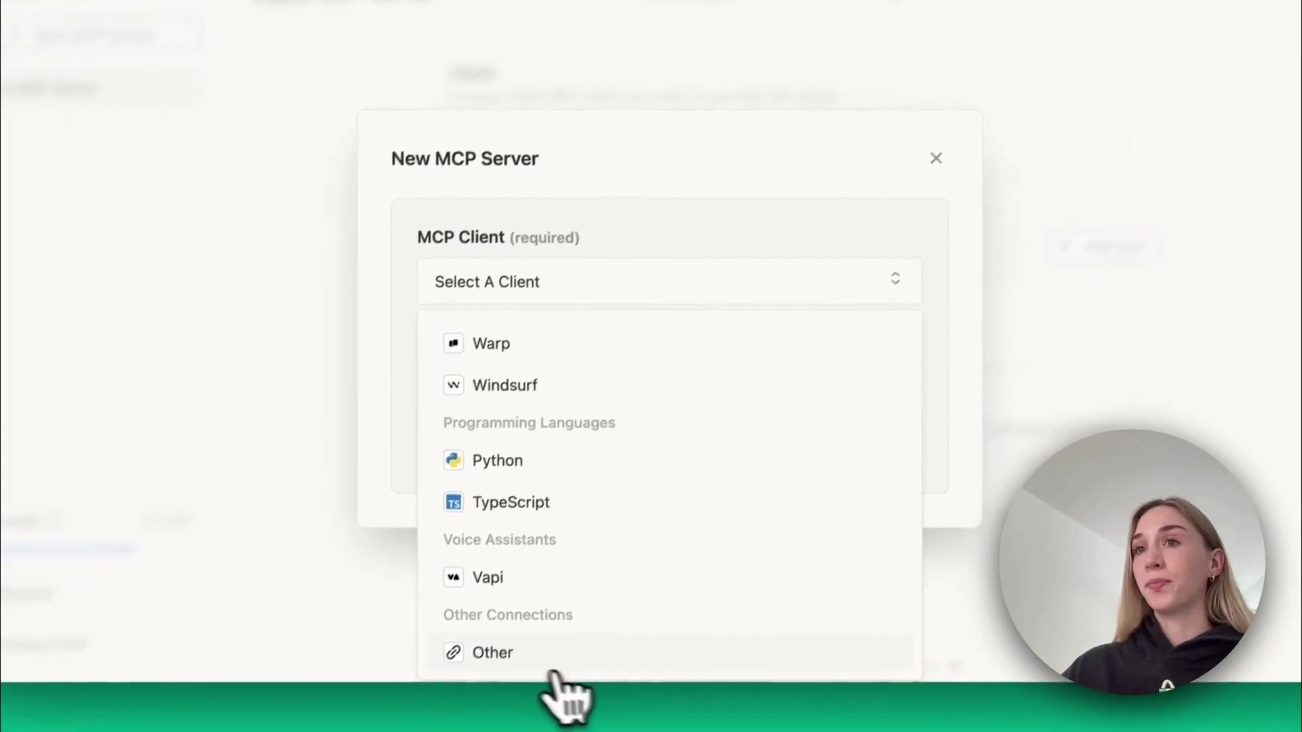
pyautogui.click(535, 644)
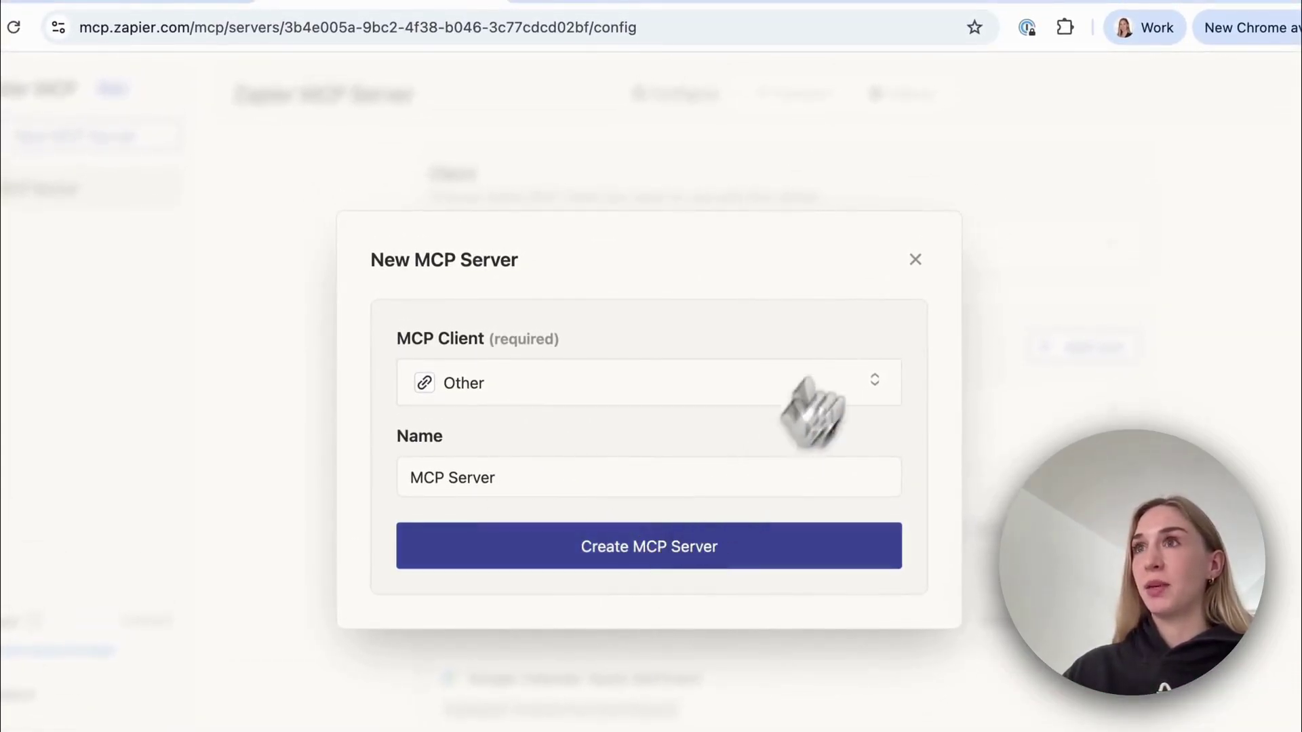
pyautogui.click(914, 260)
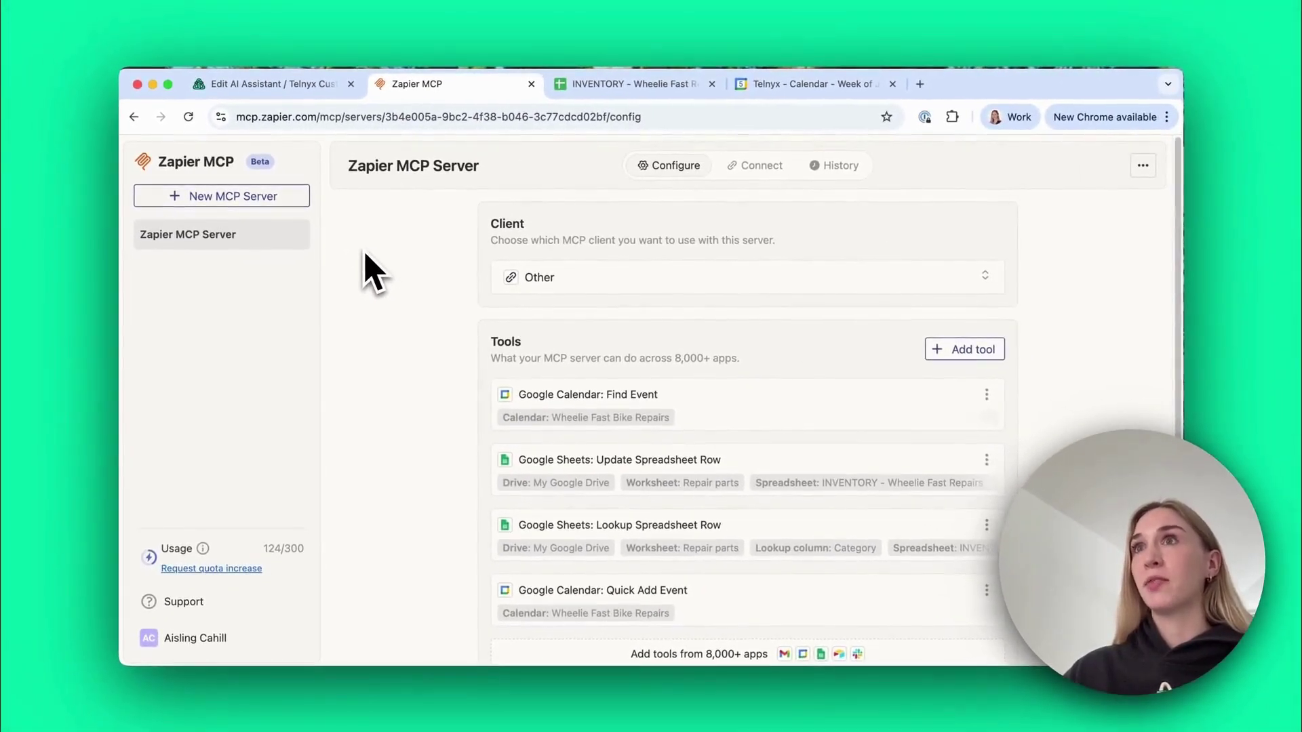
# Scroll through the Configure page's list of four Calendar and Sheets tools
pyautogui.scroll(-1, 405, 391)
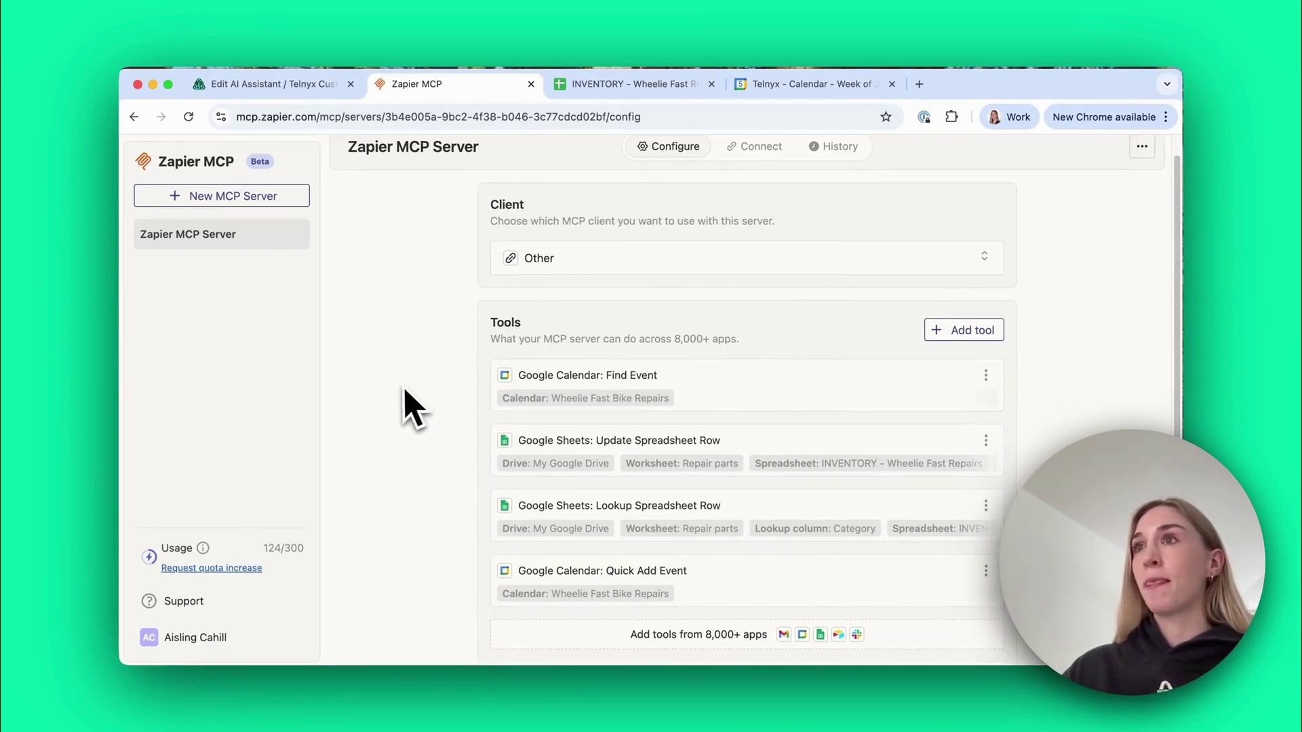
pyautogui.scroll(1, 380, 341)
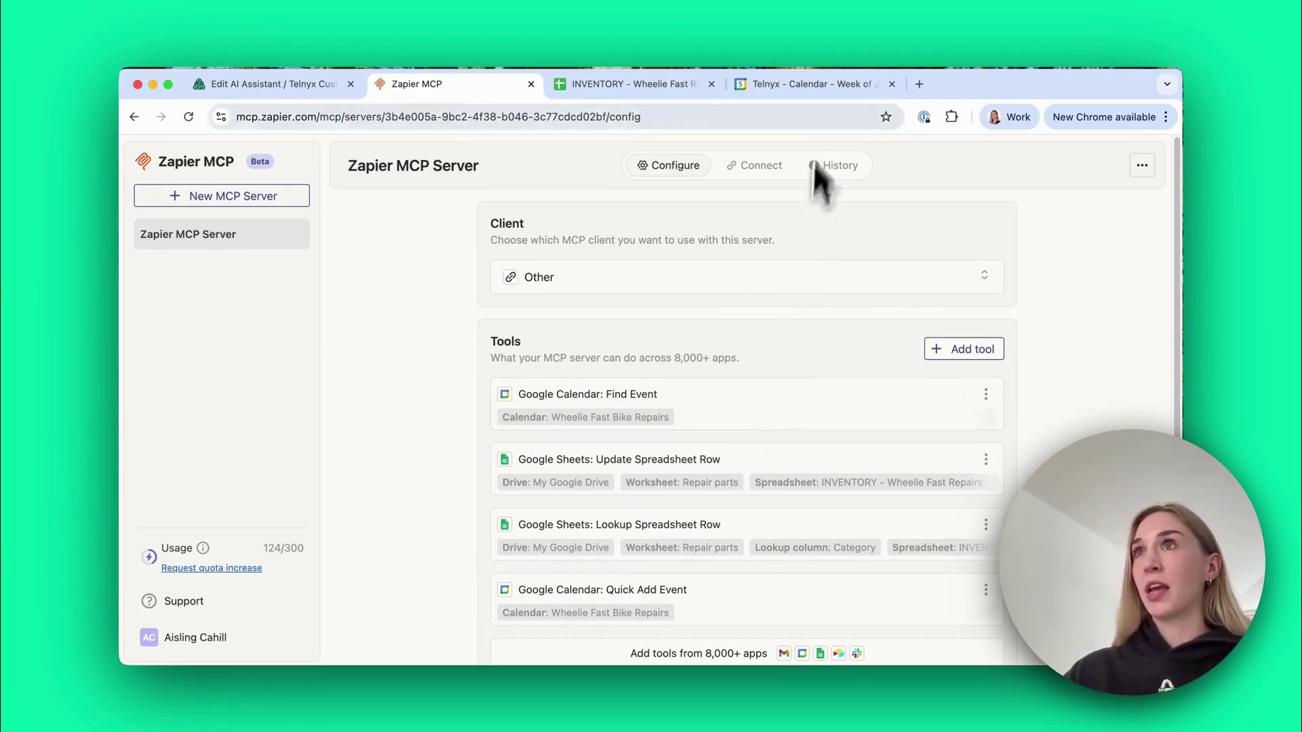
pyautogui.click(827, 84)
# Review Google Calendar: Find Event on the Wheelie Fast Bike Repairs calendar with AI-filled search fields, and save it
pyautogui.click(448, 84)
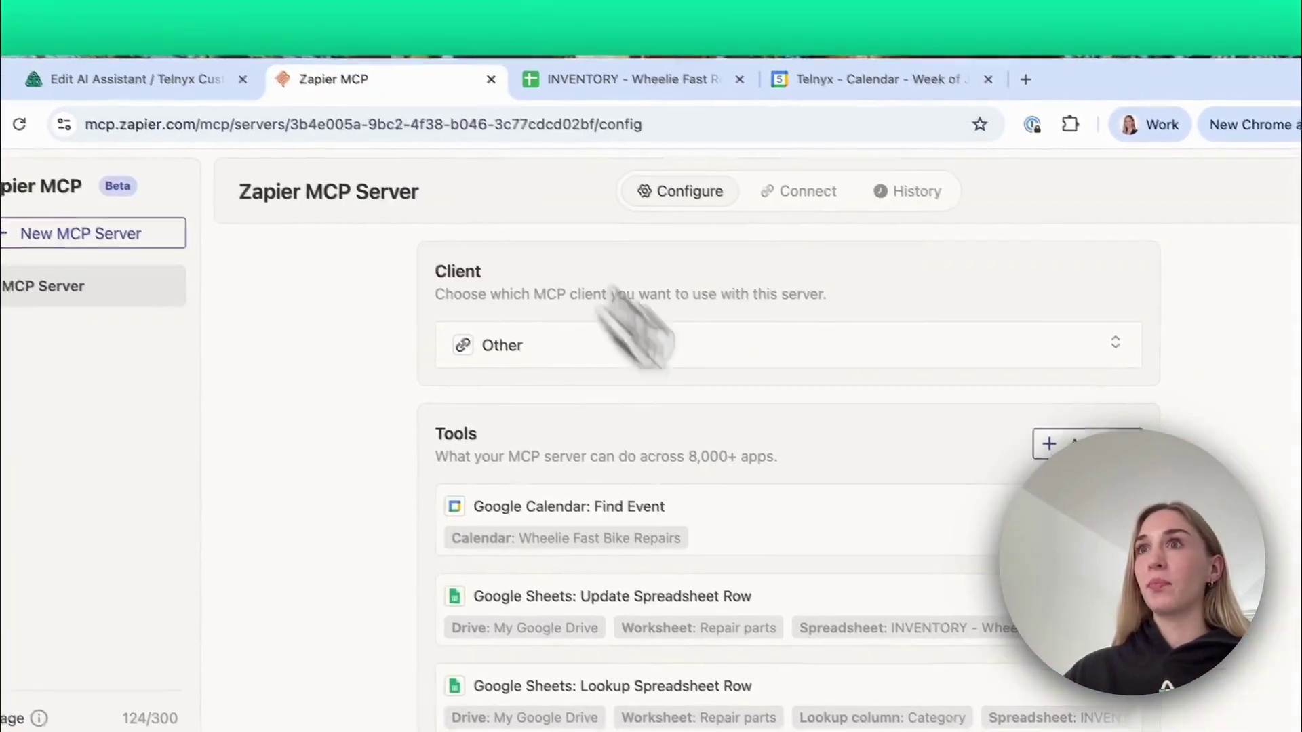
pyautogui.click(637, 512)
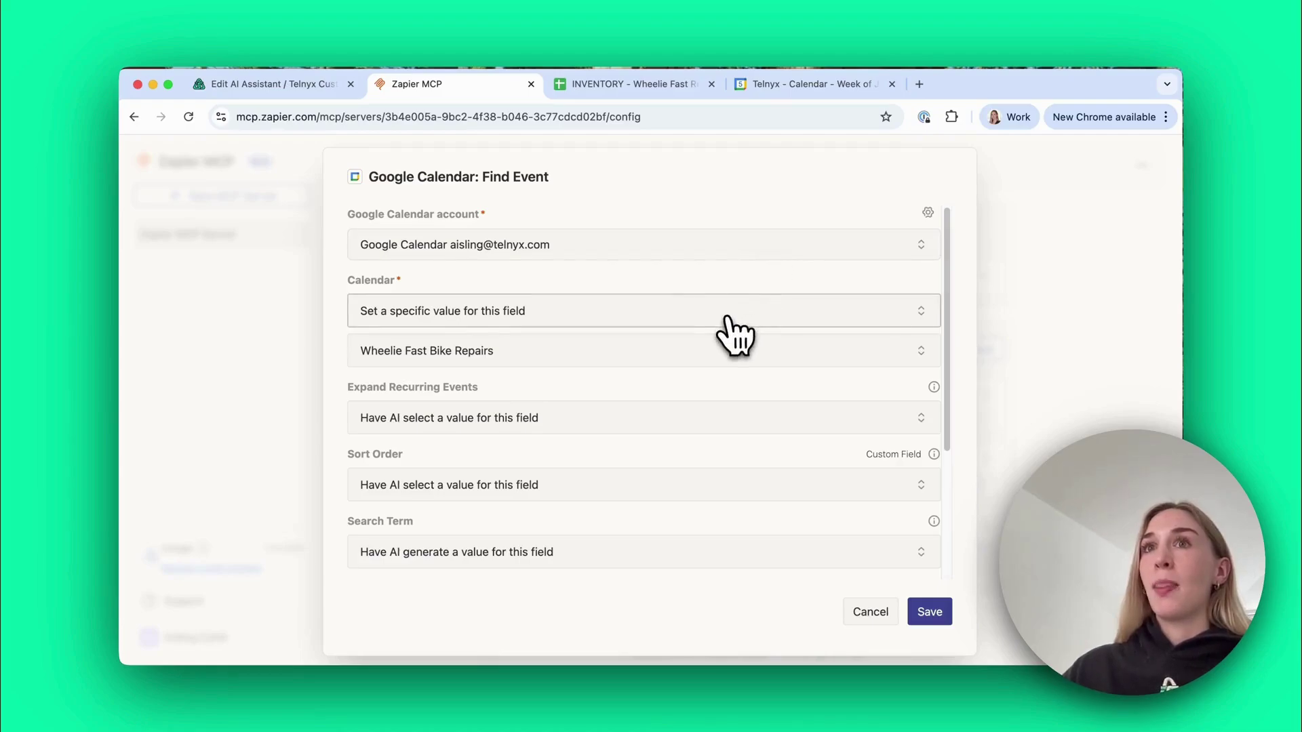
pyautogui.scroll(-1, 710, 528)
pyautogui.scroll(-4, 711, 528)
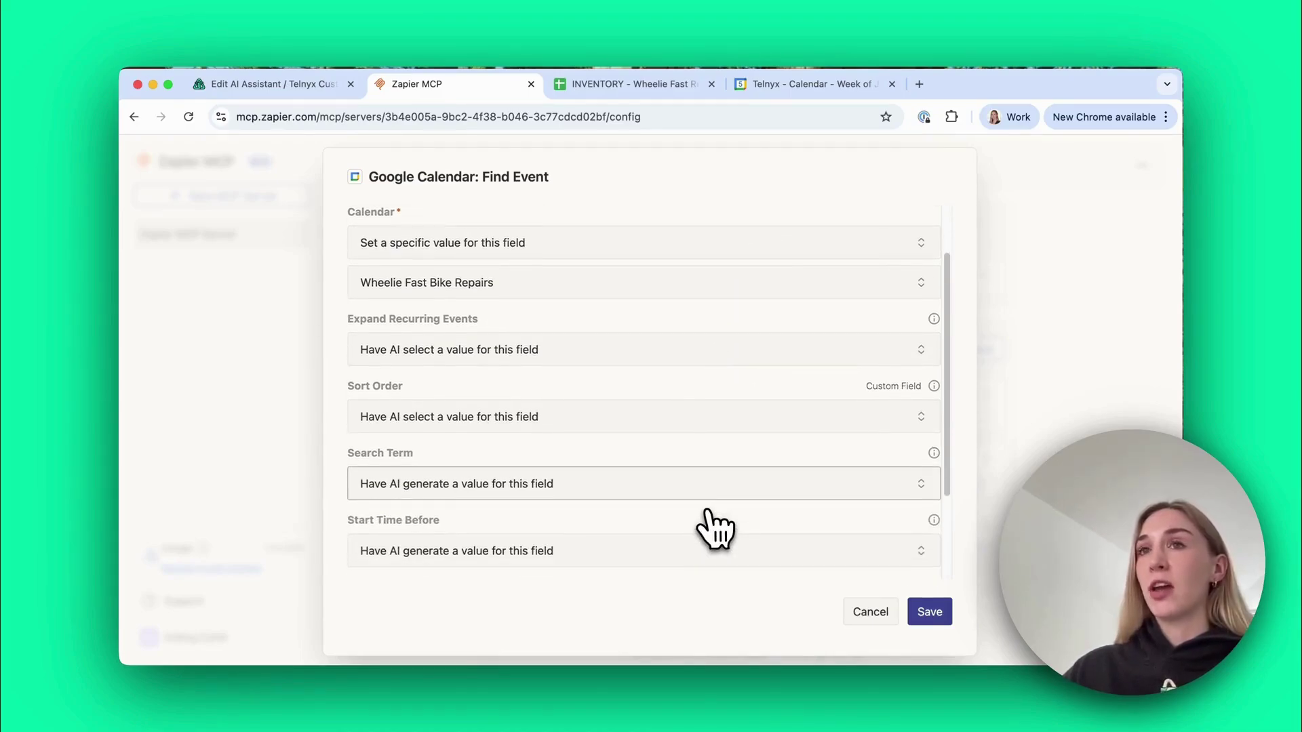
pyautogui.scroll(-2, 711, 527)
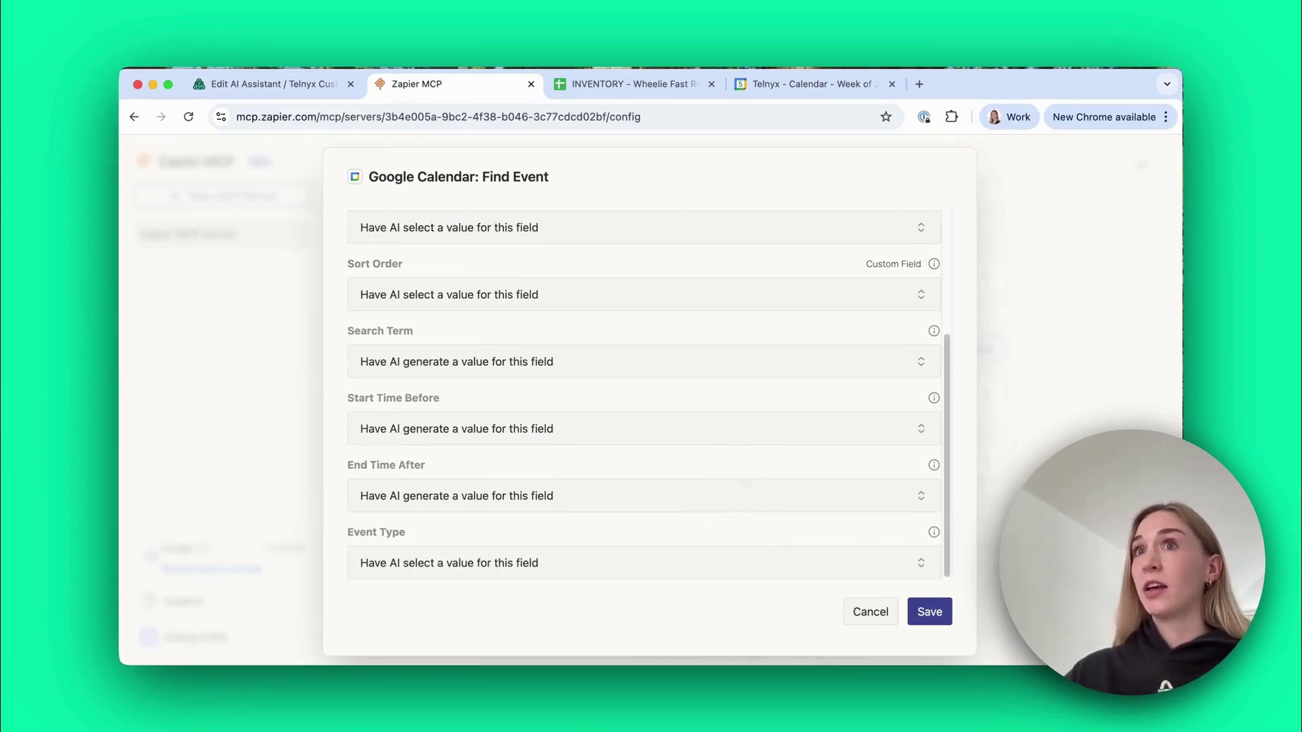
pyautogui.scroll(7, 735, 494)
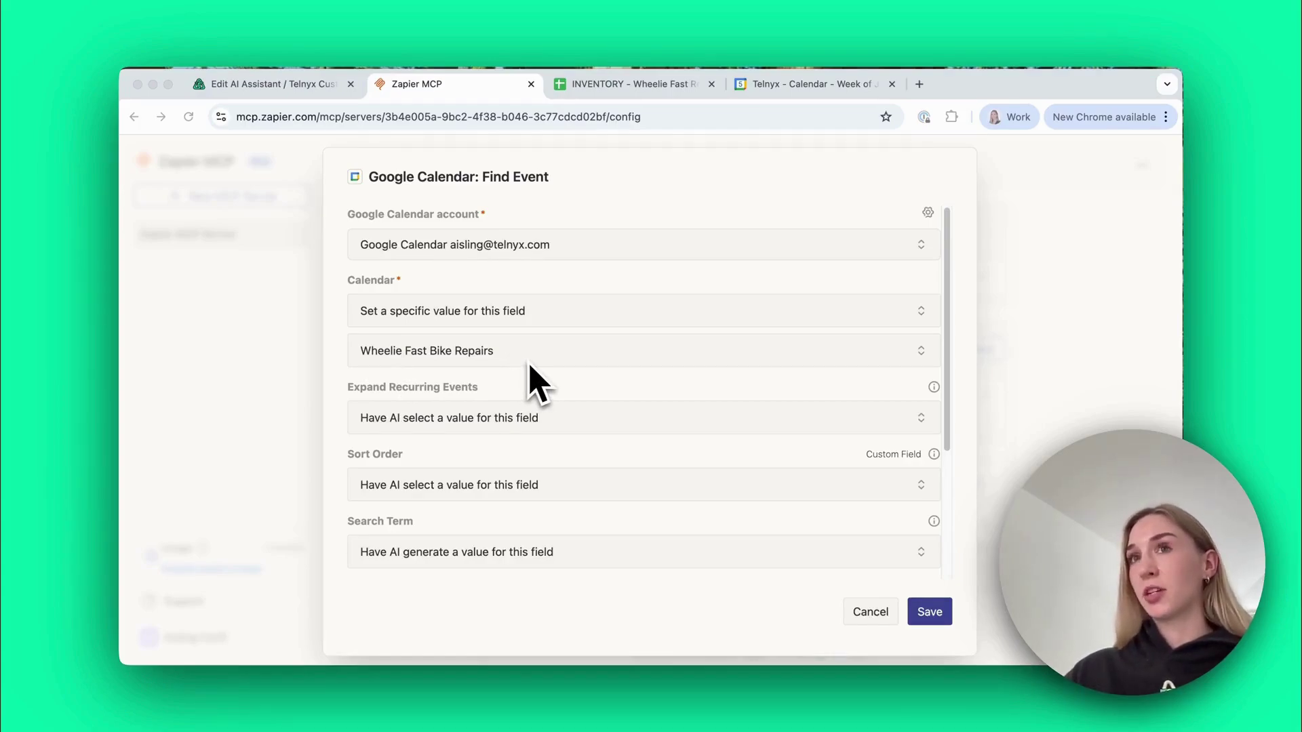
pyautogui.scroll(-3, 551, 444)
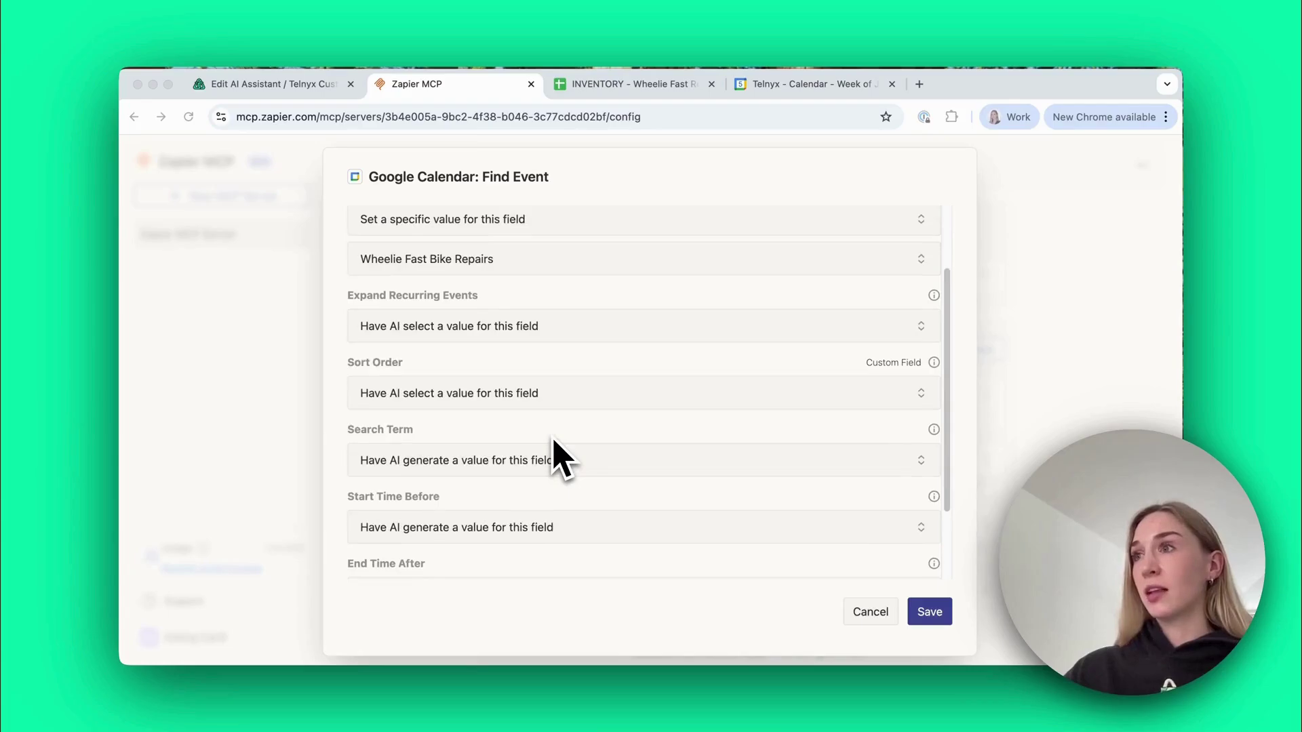
pyautogui.scroll(-3, 553, 439)
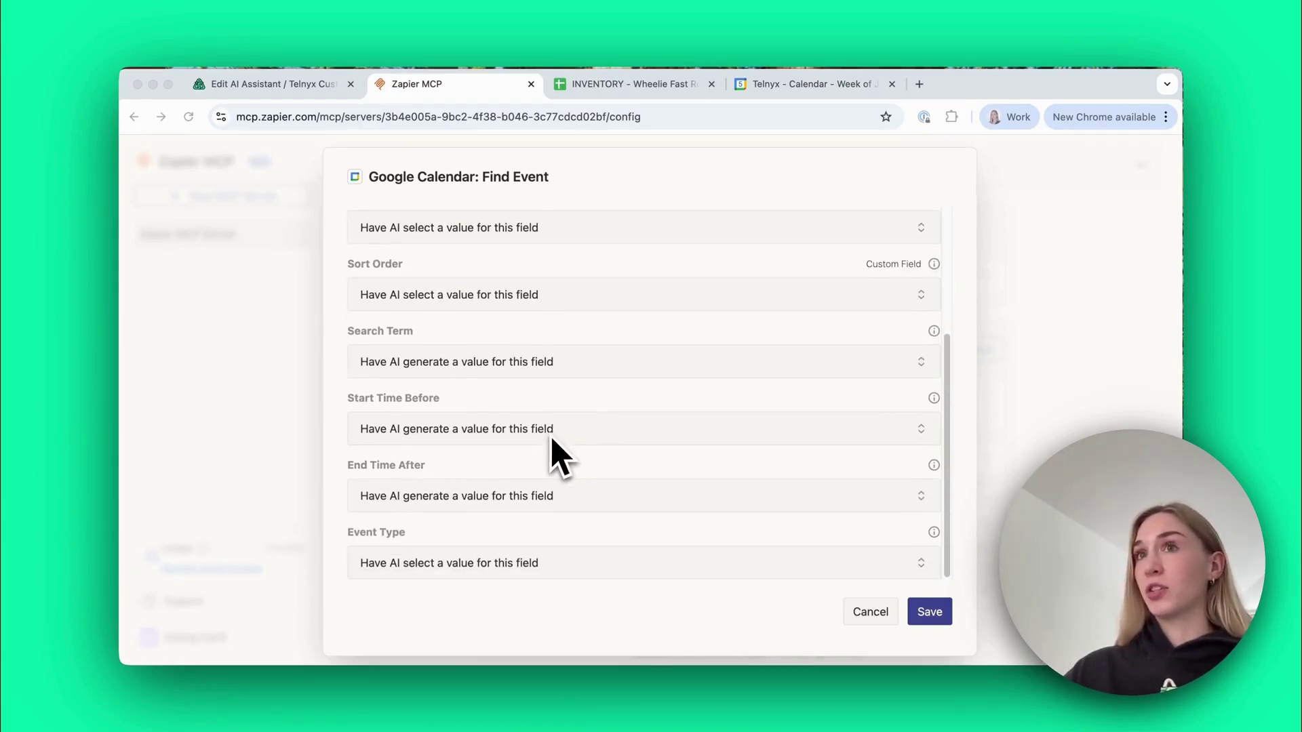
pyautogui.scroll(5, 550, 444)
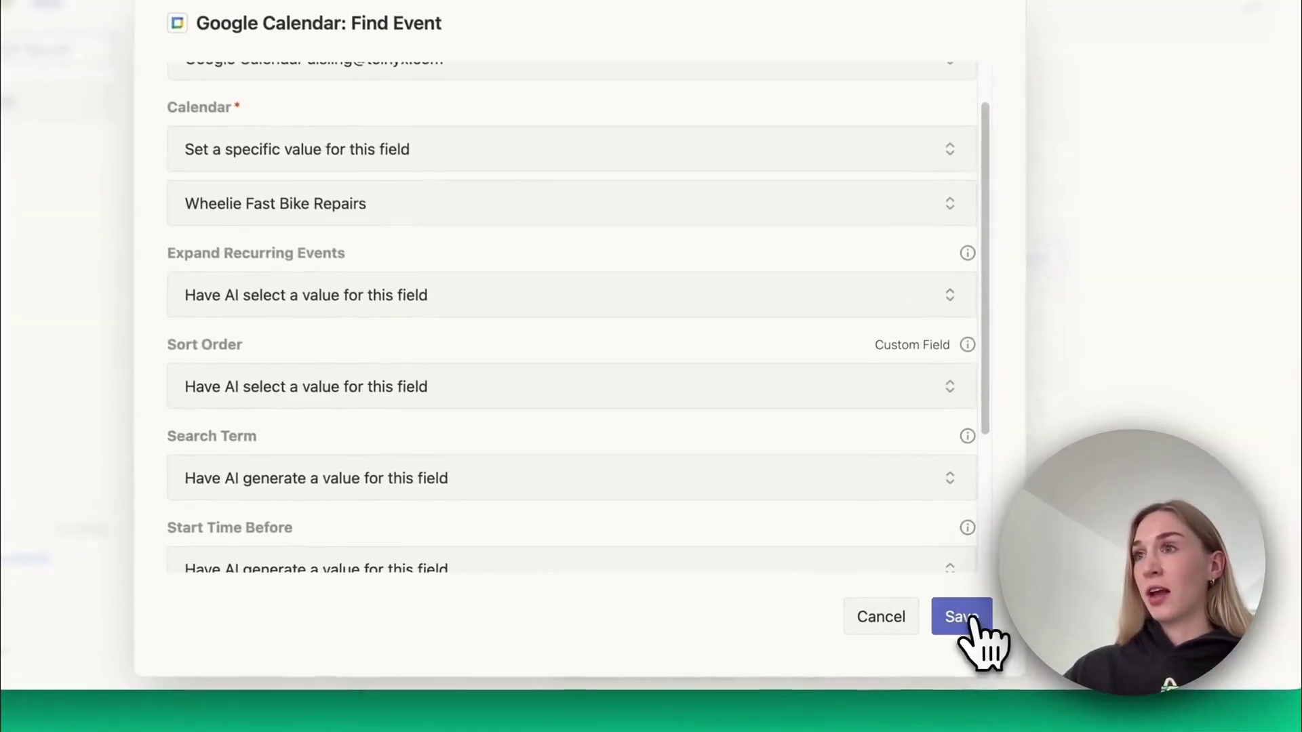
pyautogui.click(964, 617)
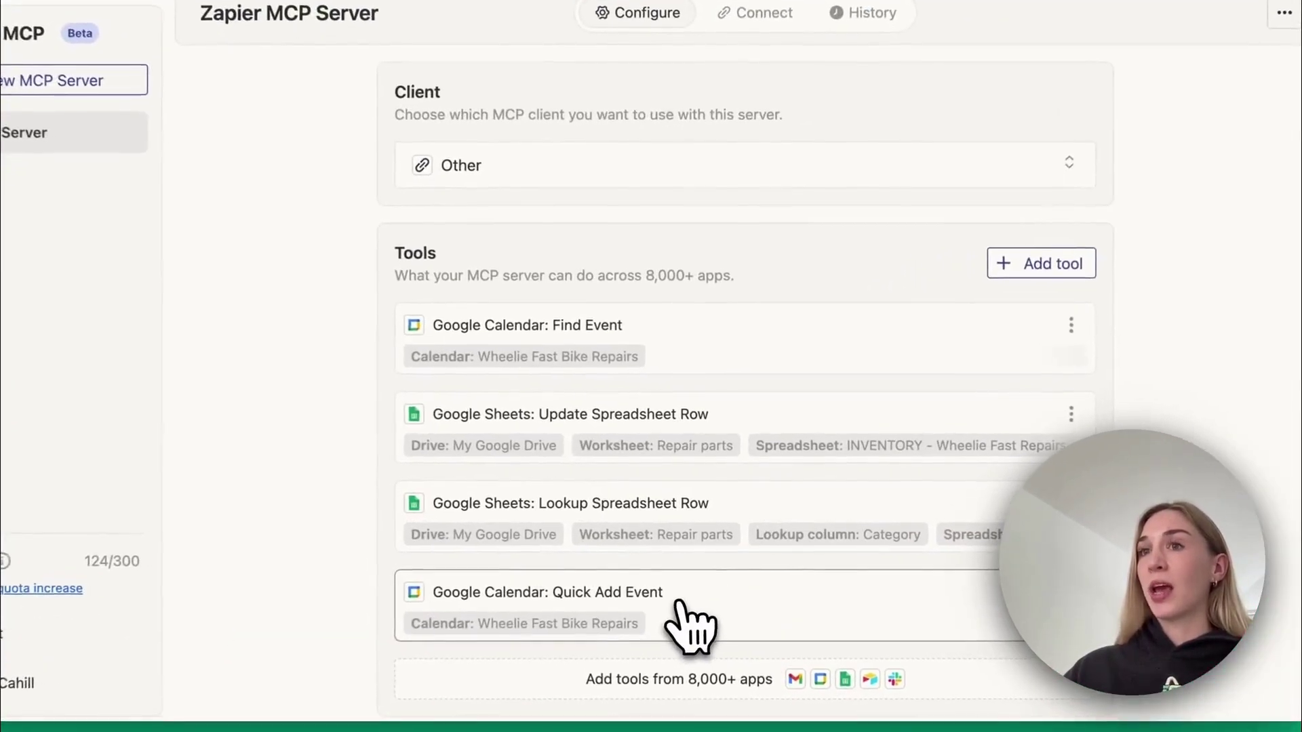
# Save Quick Add Event on the Wheelie Fast Bike Repairs calendar, keeping Describe Event AI-generated
pyautogui.click(680, 606)
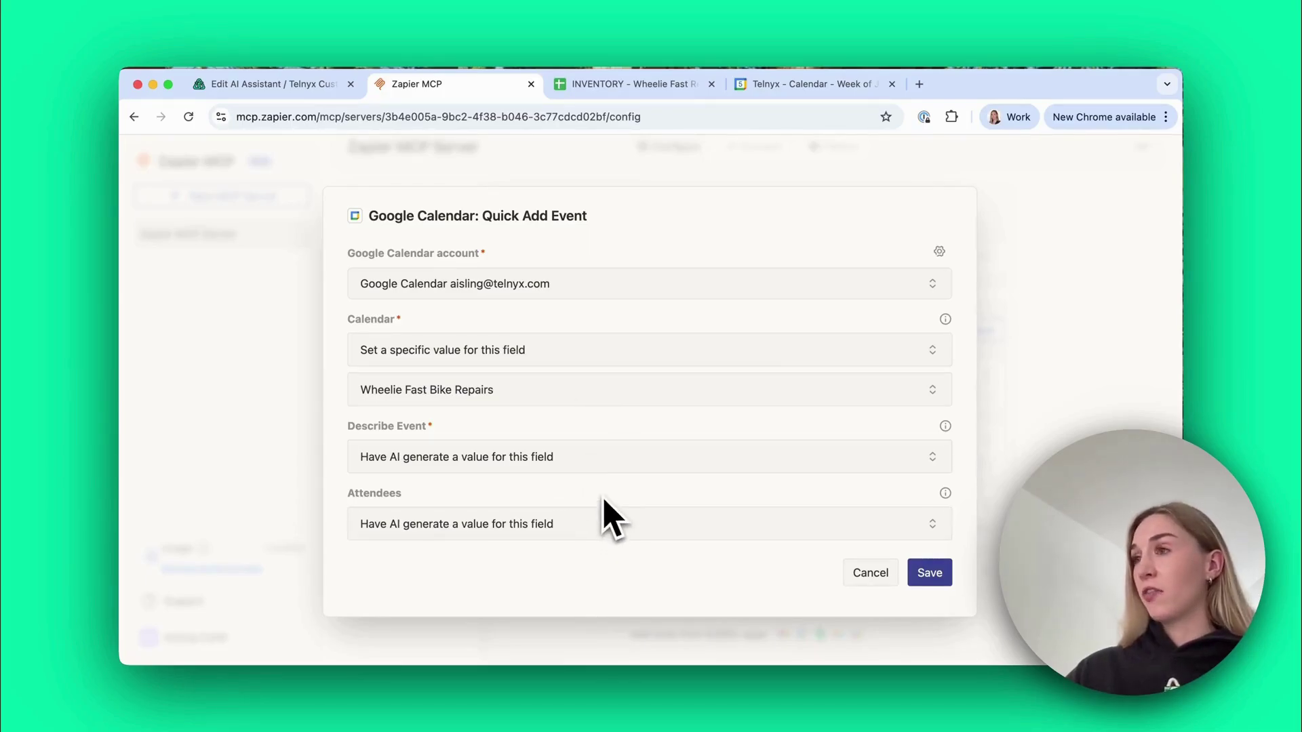
pyautogui.click(601, 473)
pyautogui.click(601, 475)
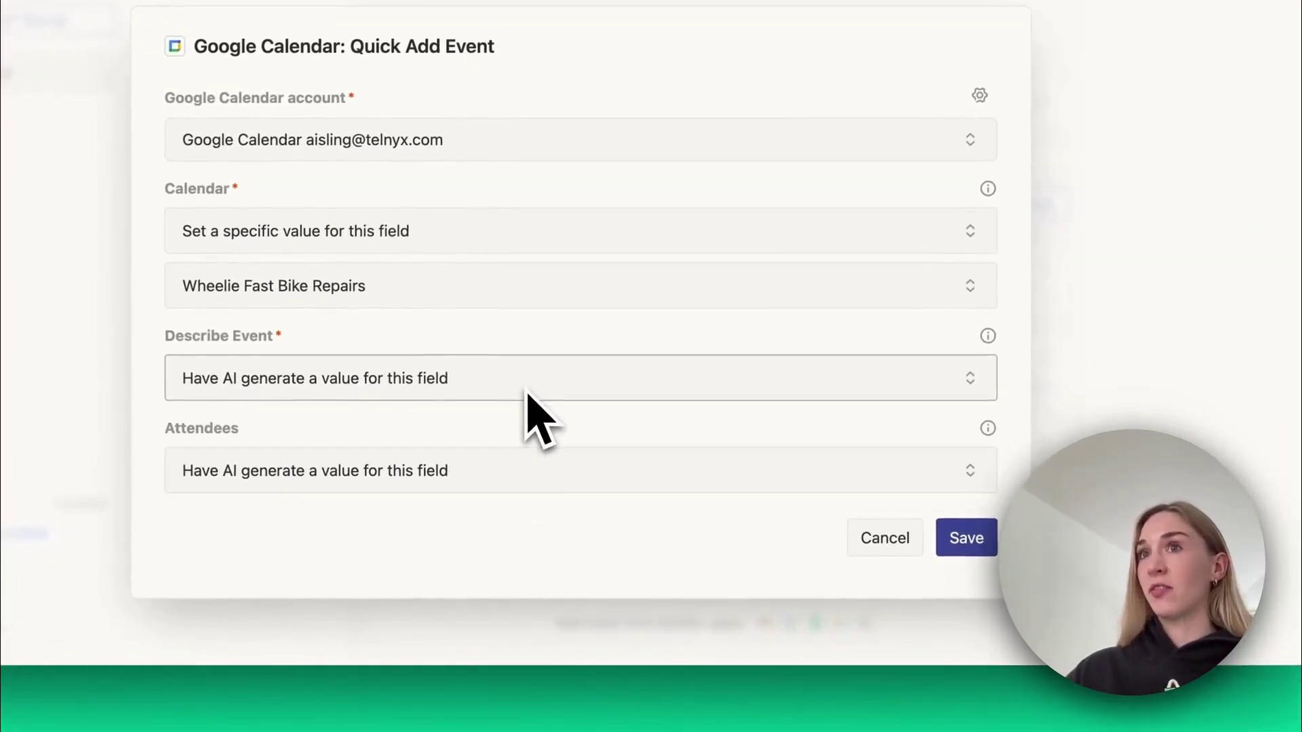
pyautogui.click(966, 539)
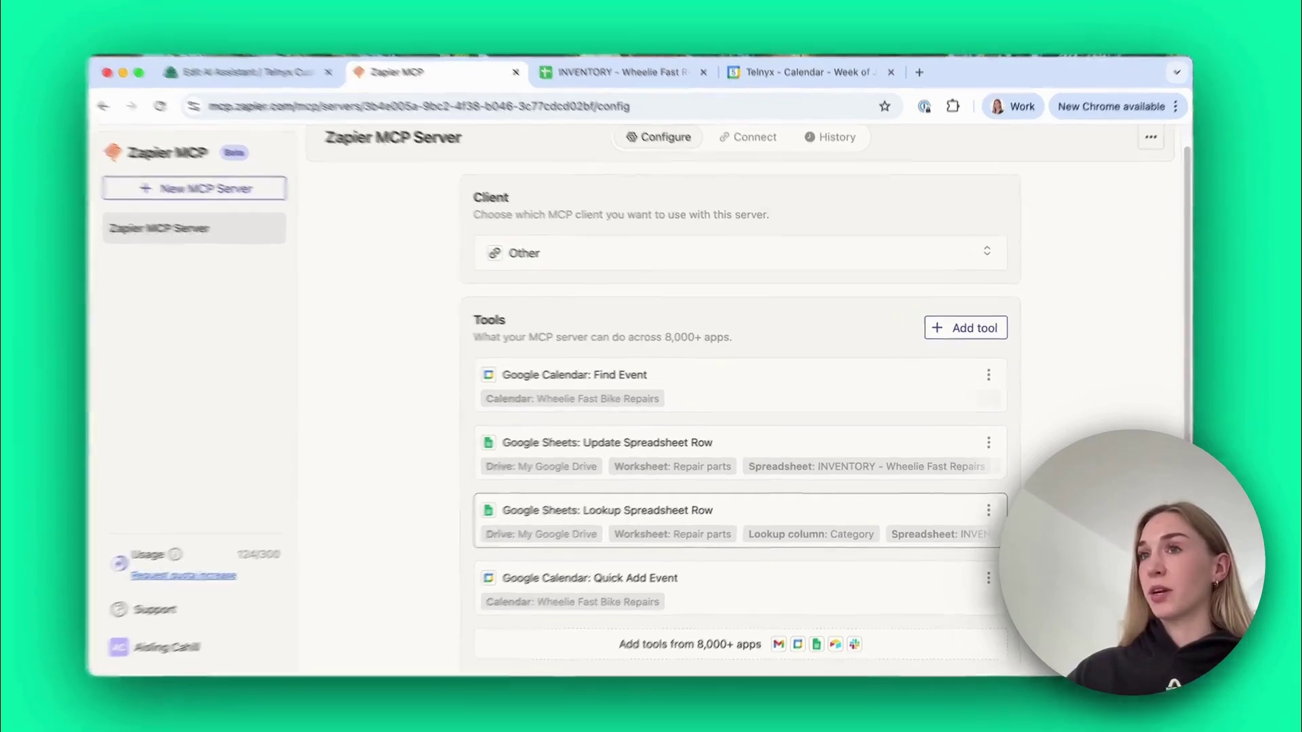
# Review Lookup Spreadsheet Row: INVENTORY spreadsheet kept fixed, Repair parts worksheet, Category lookup column
pyautogui.click(746, 515)
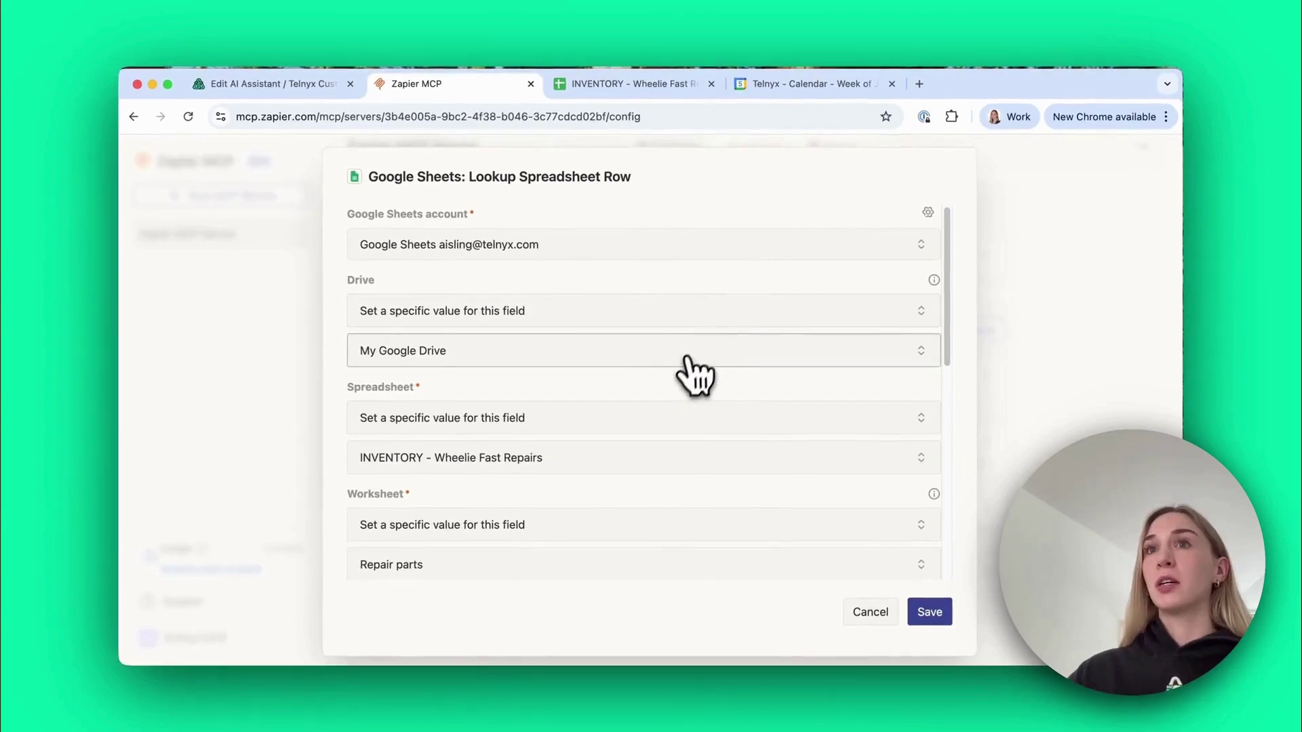
pyautogui.scroll(-2, 691, 373)
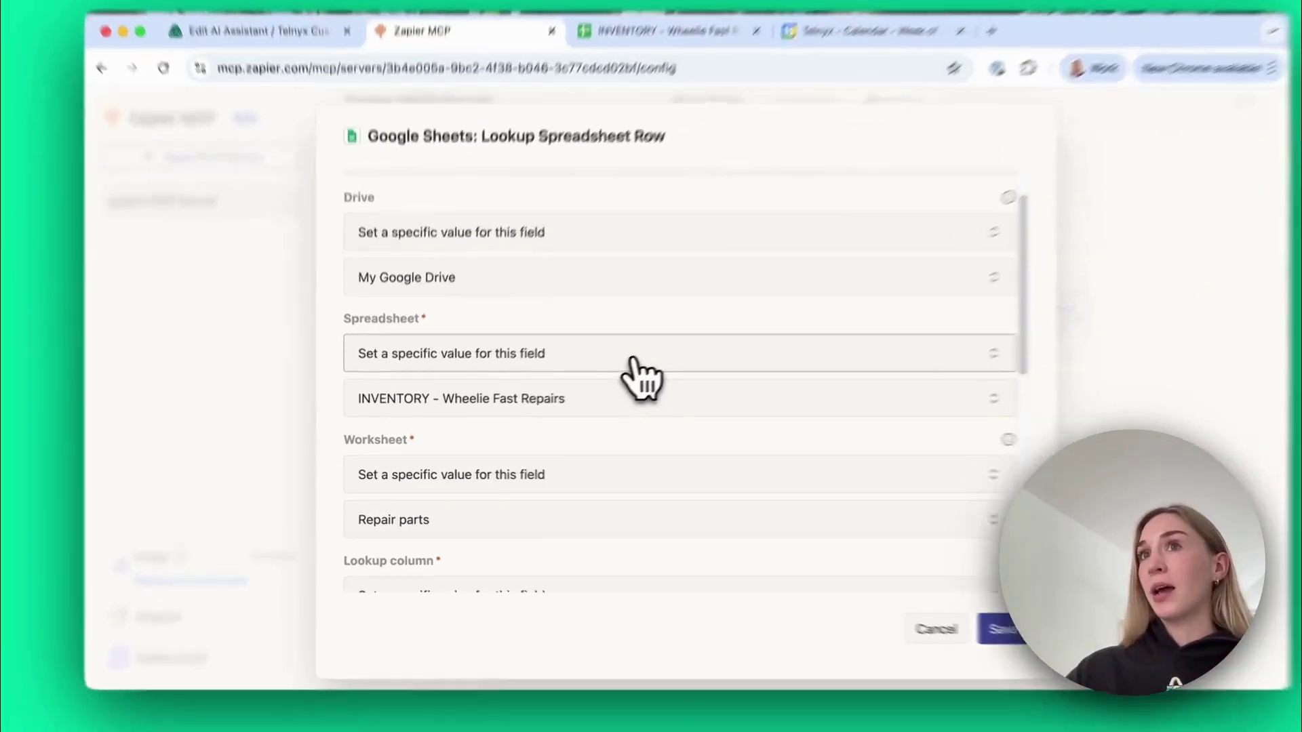
pyautogui.click(600, 375)
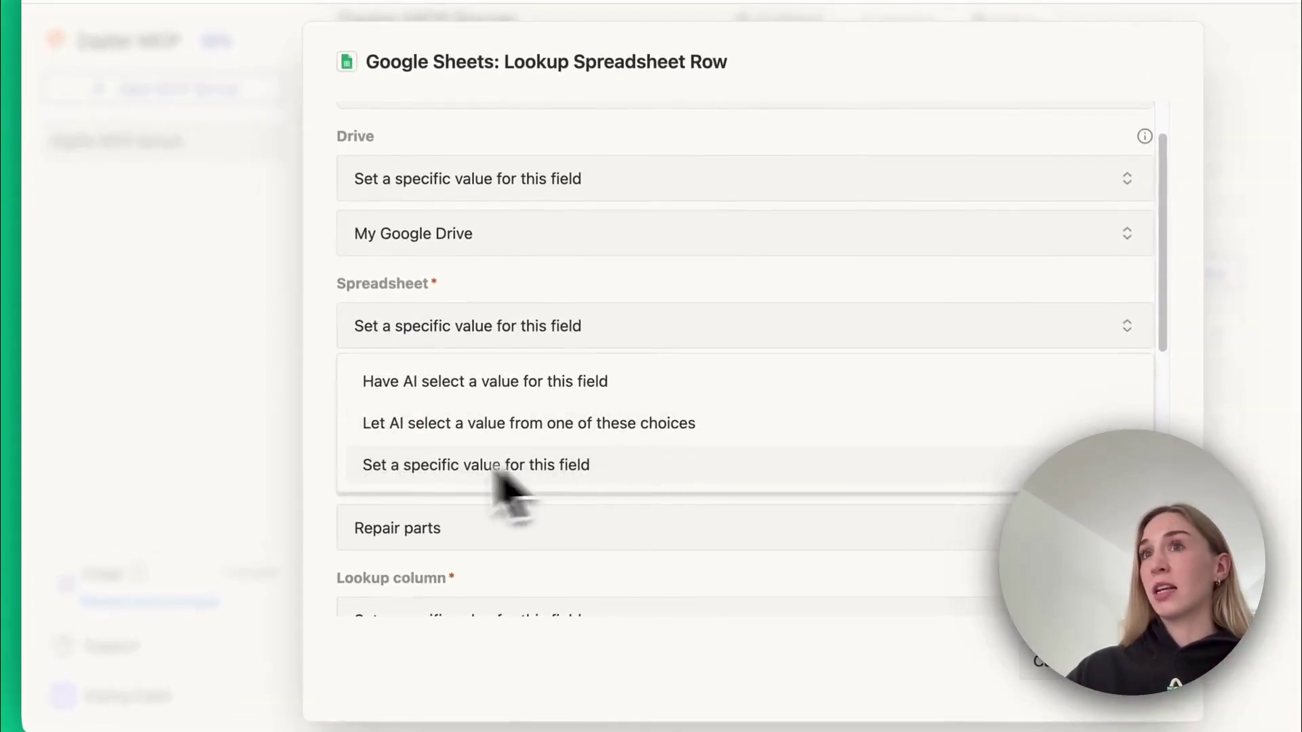
pyautogui.click(322, 415)
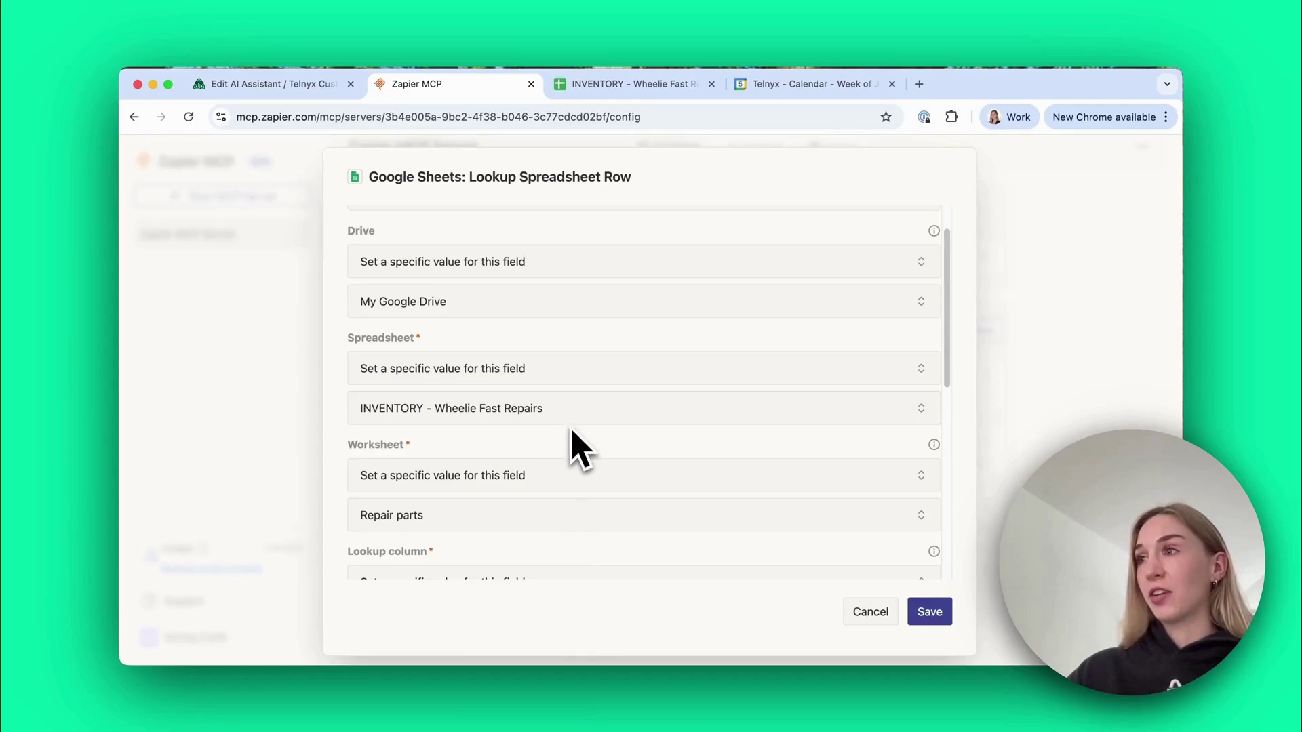
pyautogui.scroll(-1, 576, 449)
pyautogui.scroll(-2, 573, 451)
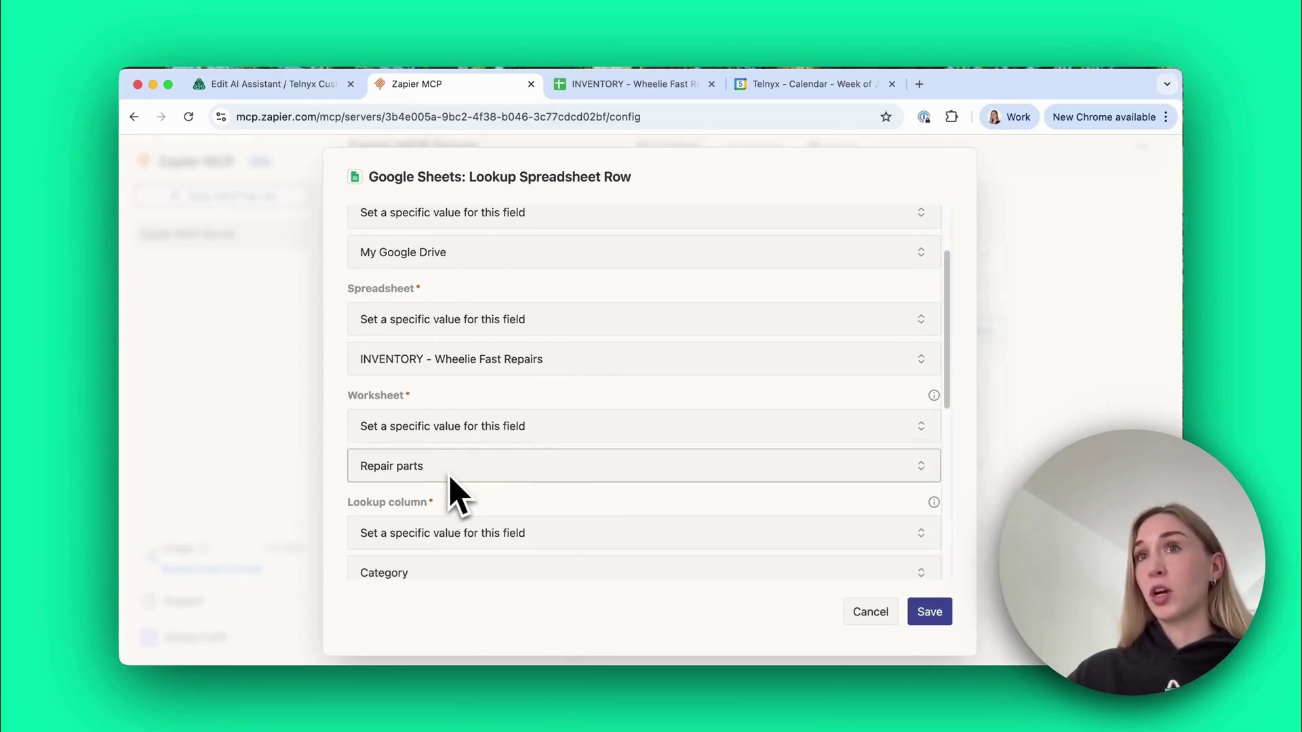
pyautogui.scroll(-6, 515, 451)
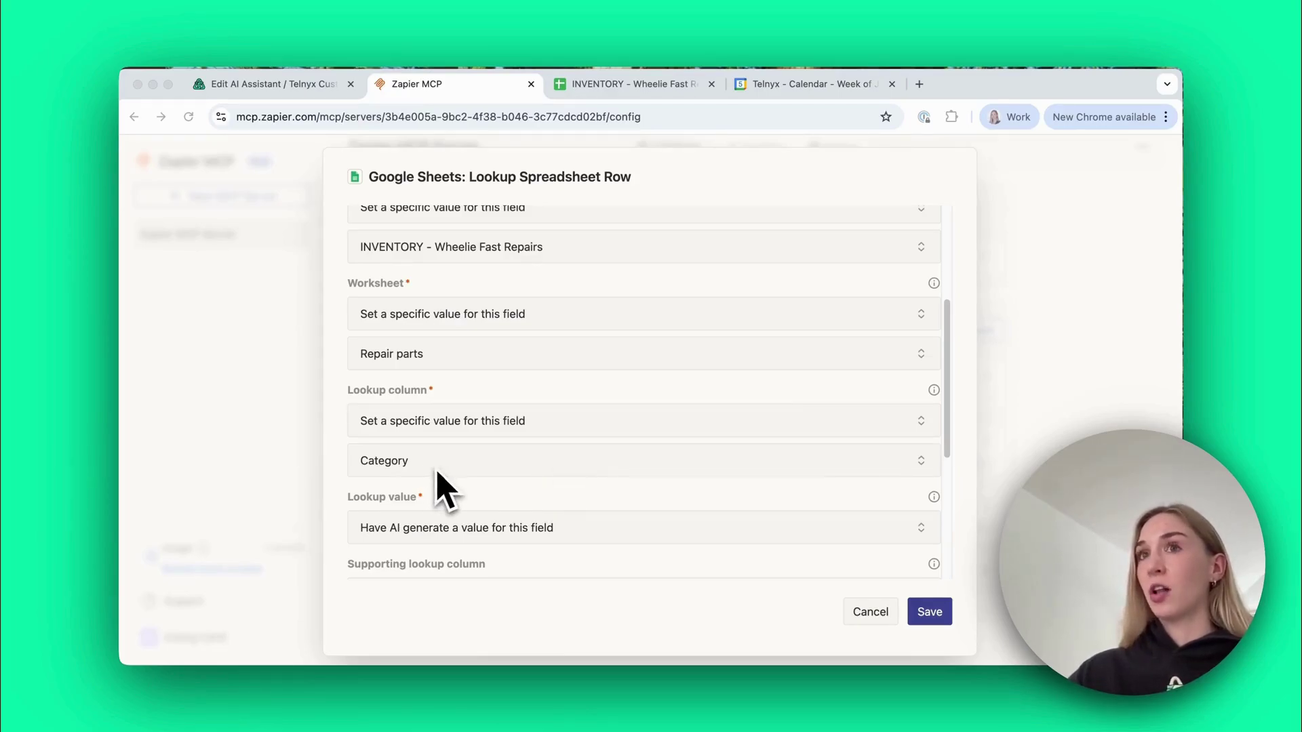
# Scroll through the Repair parts stock table in the INVENTORY – Wheelie Fast Repairs spreadsheet
pyautogui.click(620, 86)
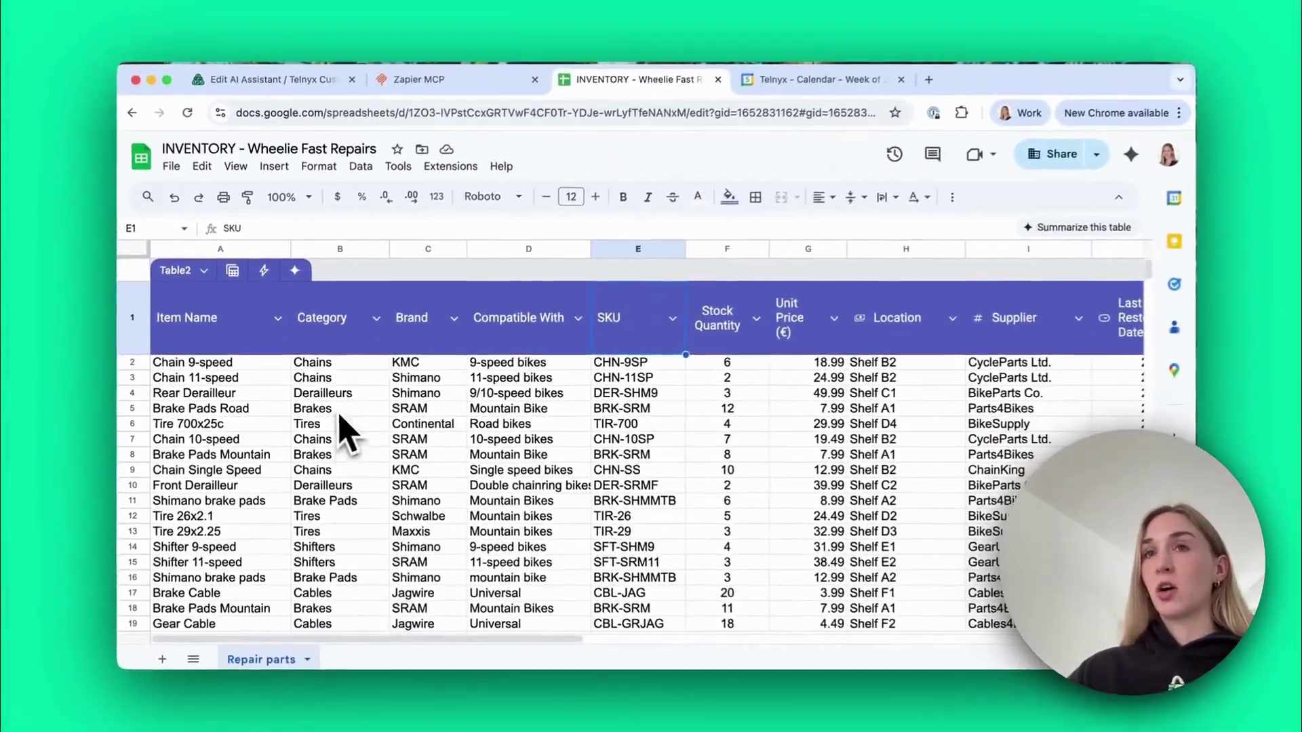
pyautogui.scroll(-5, 348, 436)
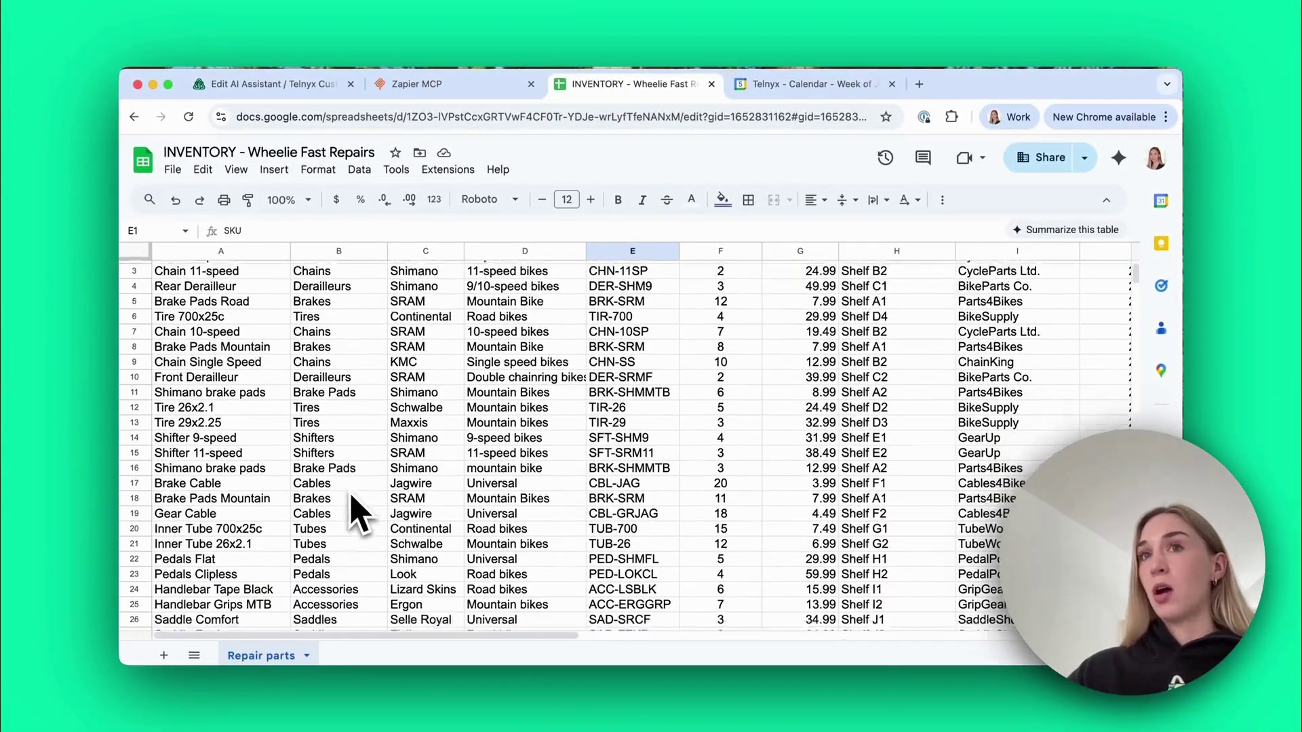
pyautogui.scroll(-1, 357, 515)
pyautogui.scroll(-2, 357, 516)
pyautogui.scroll(4, 357, 515)
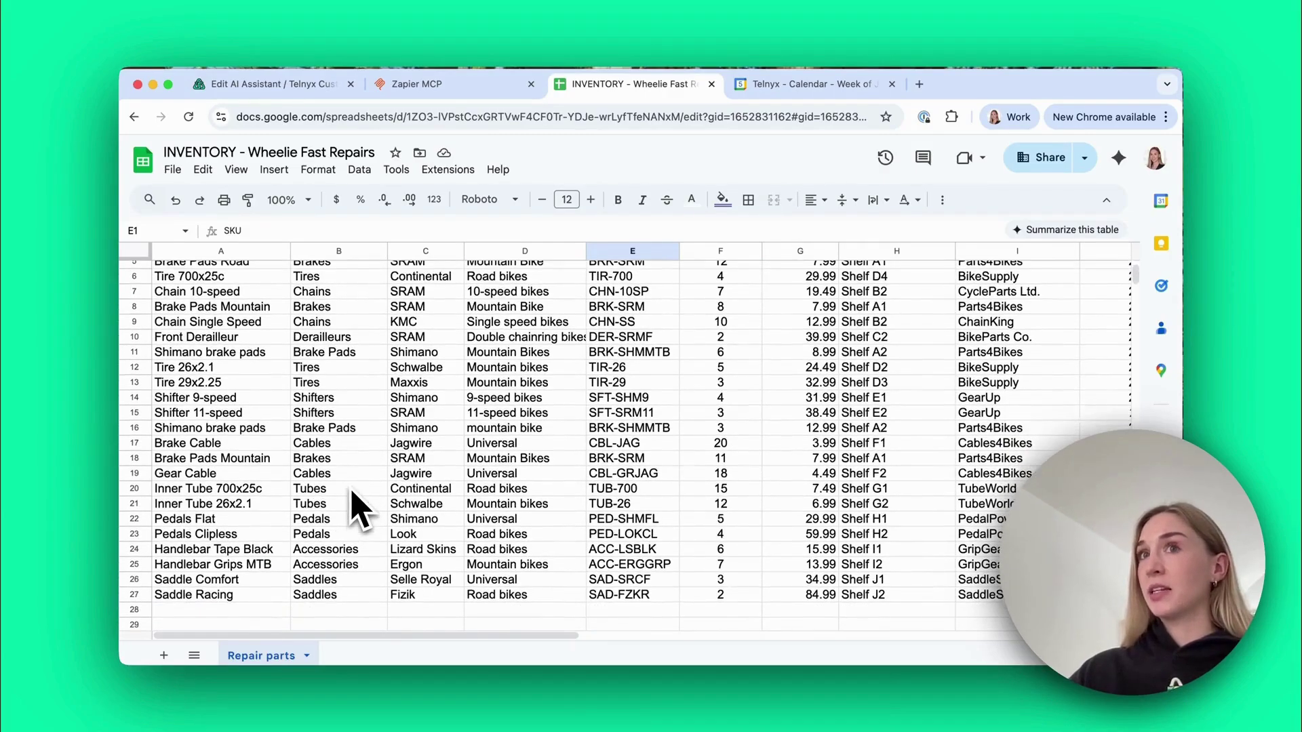
pyautogui.scroll(2, 352, 505)
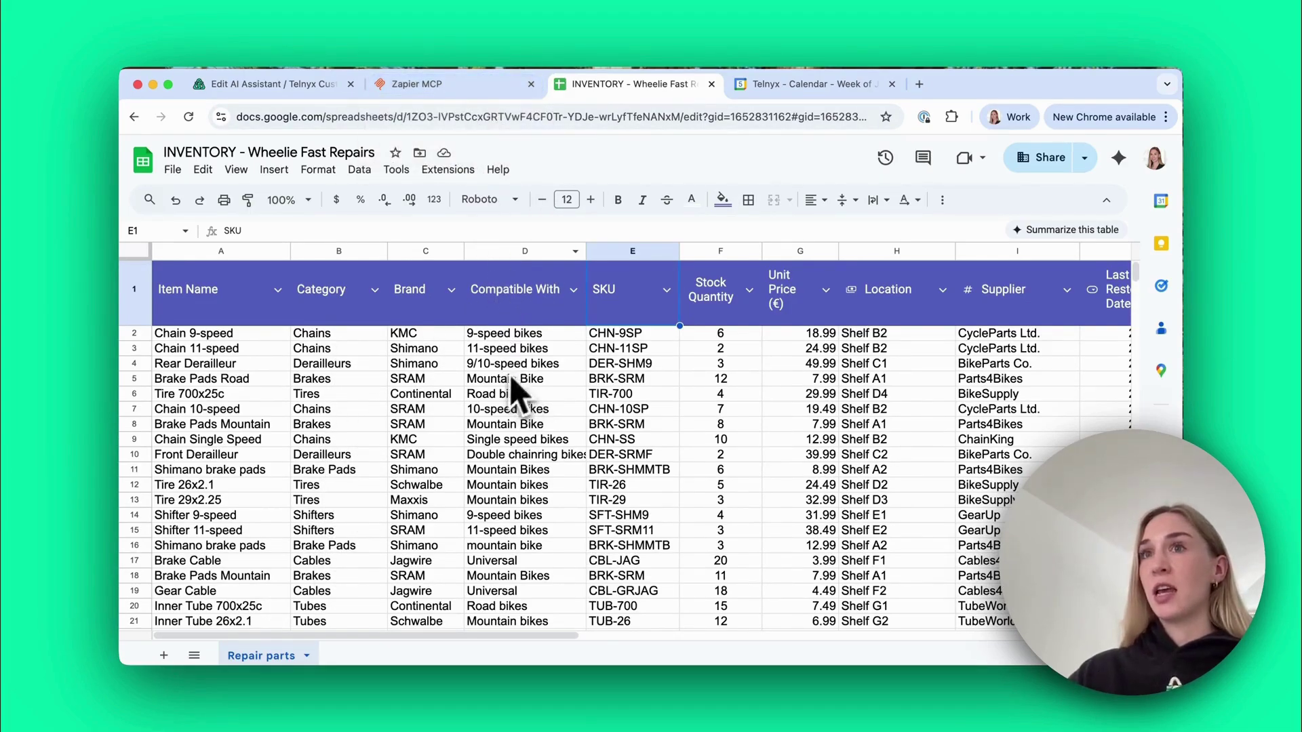
pyautogui.scroll(1, 533, 470)
pyautogui.scroll(-3, 532, 470)
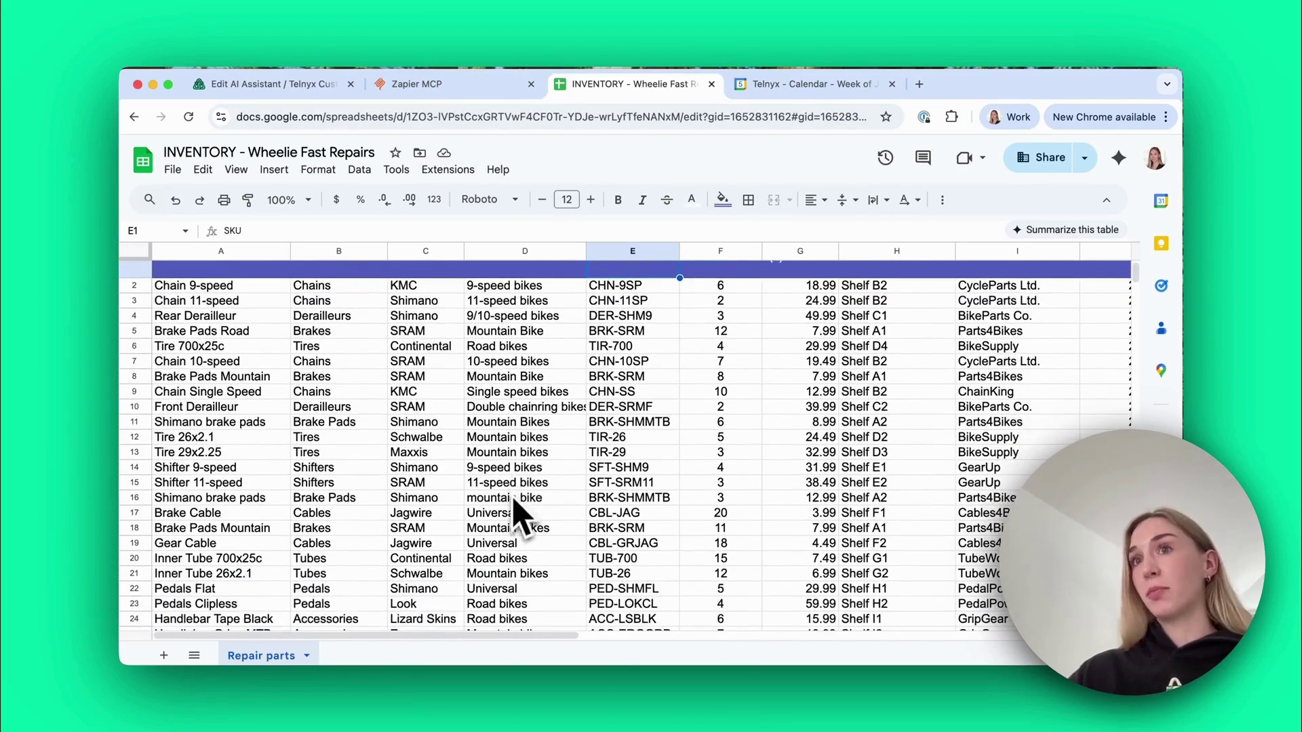
pyautogui.scroll(-2, 519, 583)
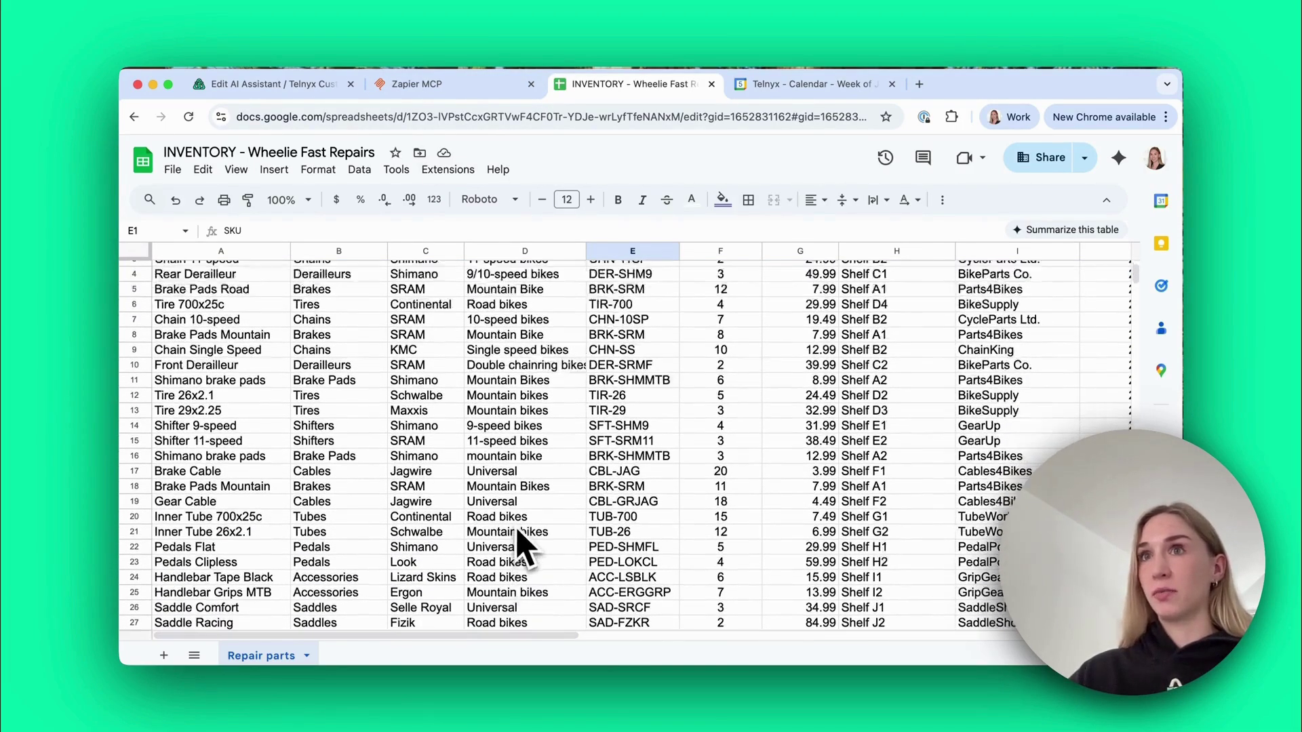
pyautogui.scroll(5, 517, 542)
# Close the Lookup tool unchanged, then save Update Spreadsheet Row with every field AI-generated
pyautogui.click(468, 83)
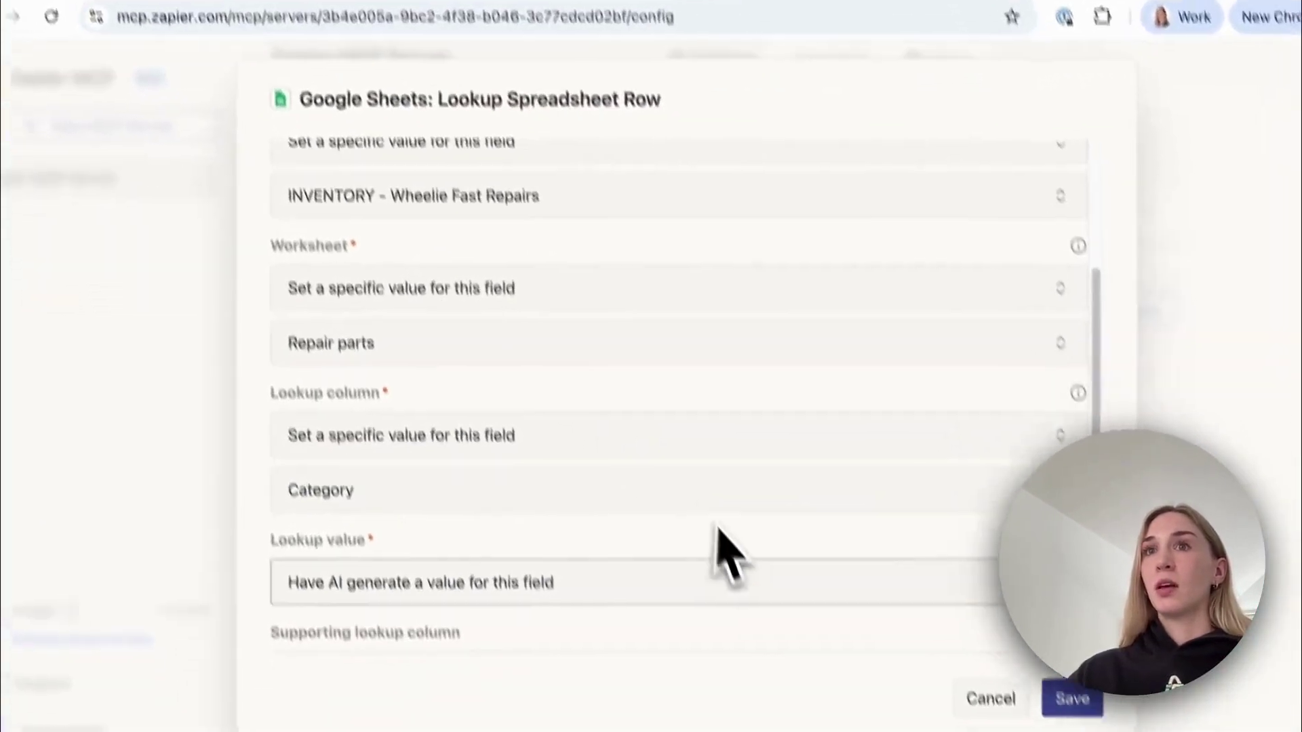
pyautogui.press('Escape')
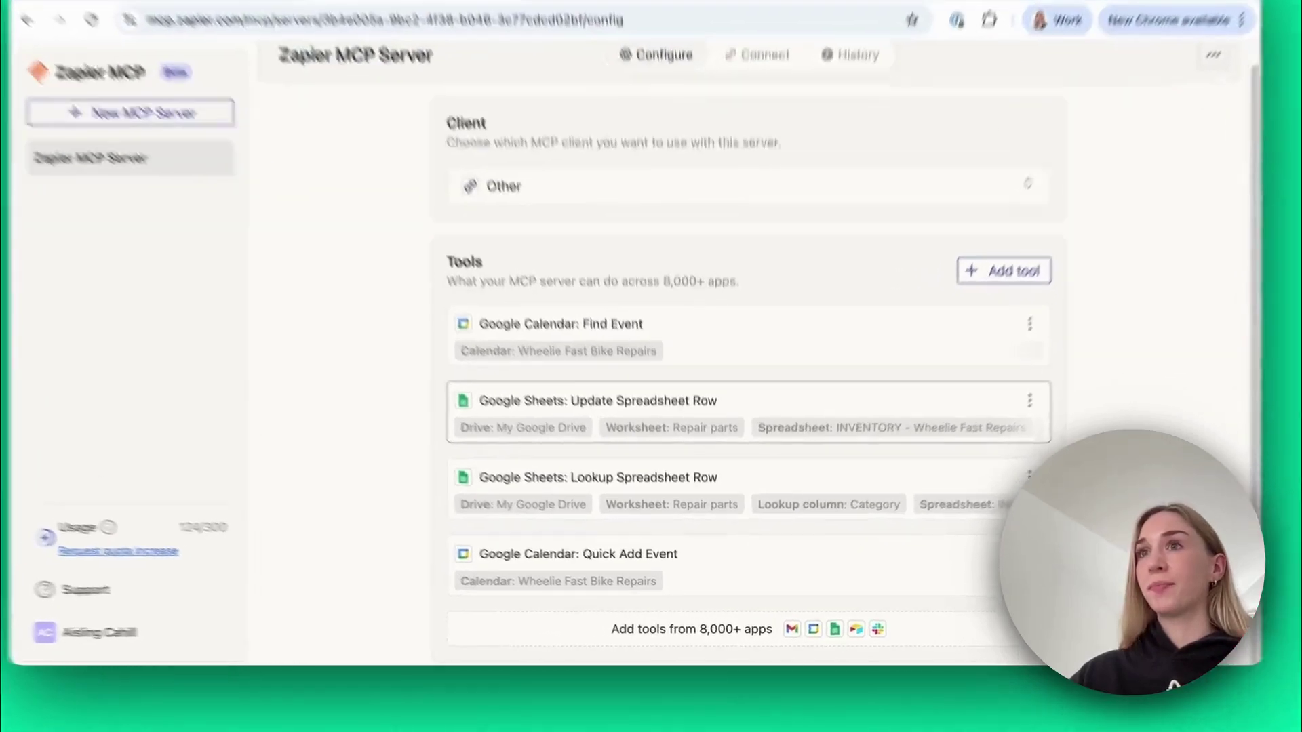
pyautogui.click(618, 441)
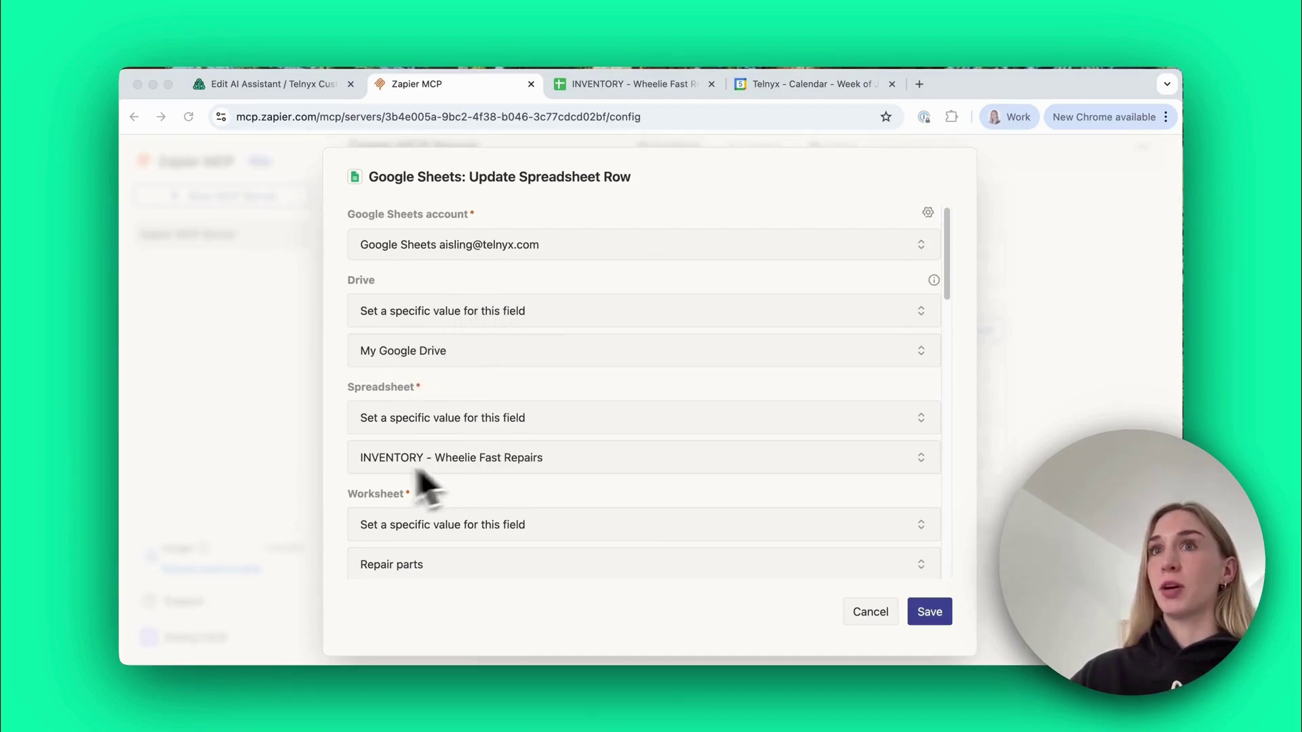
pyautogui.scroll(-3, 617, 509)
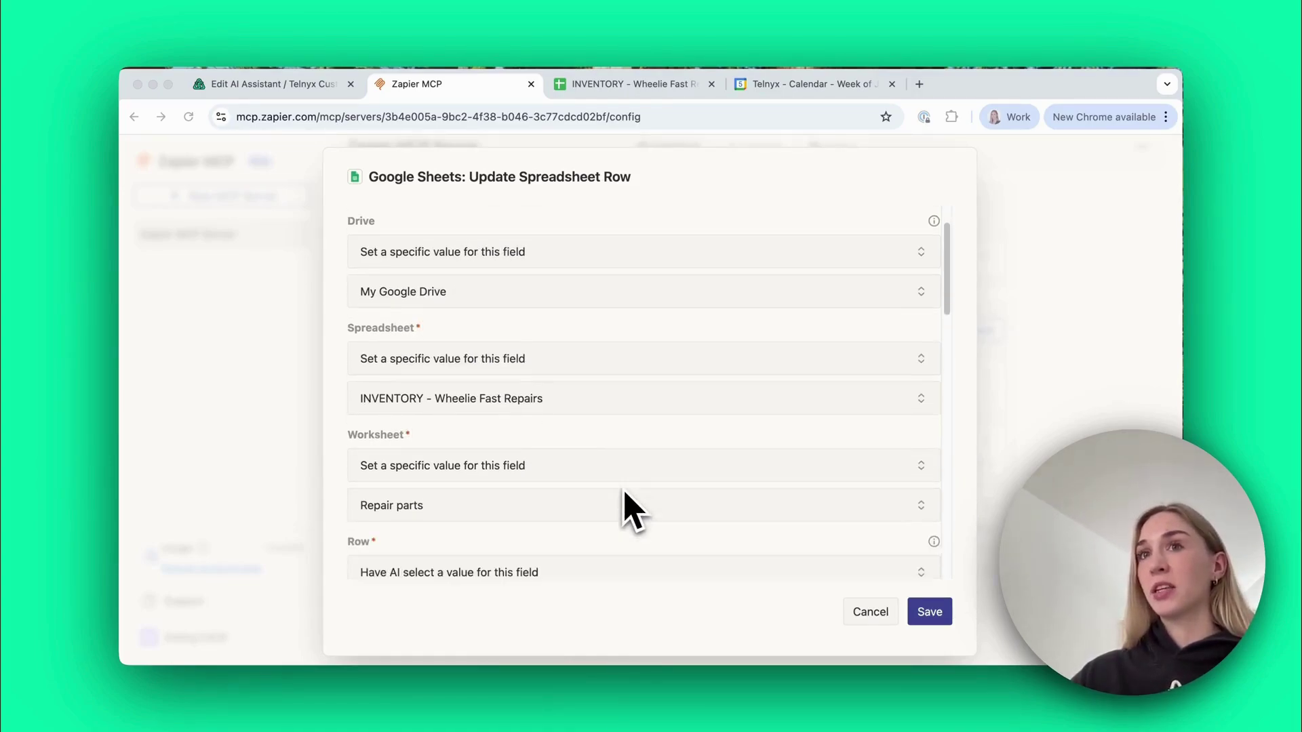
pyautogui.scroll(-5, 425, 522)
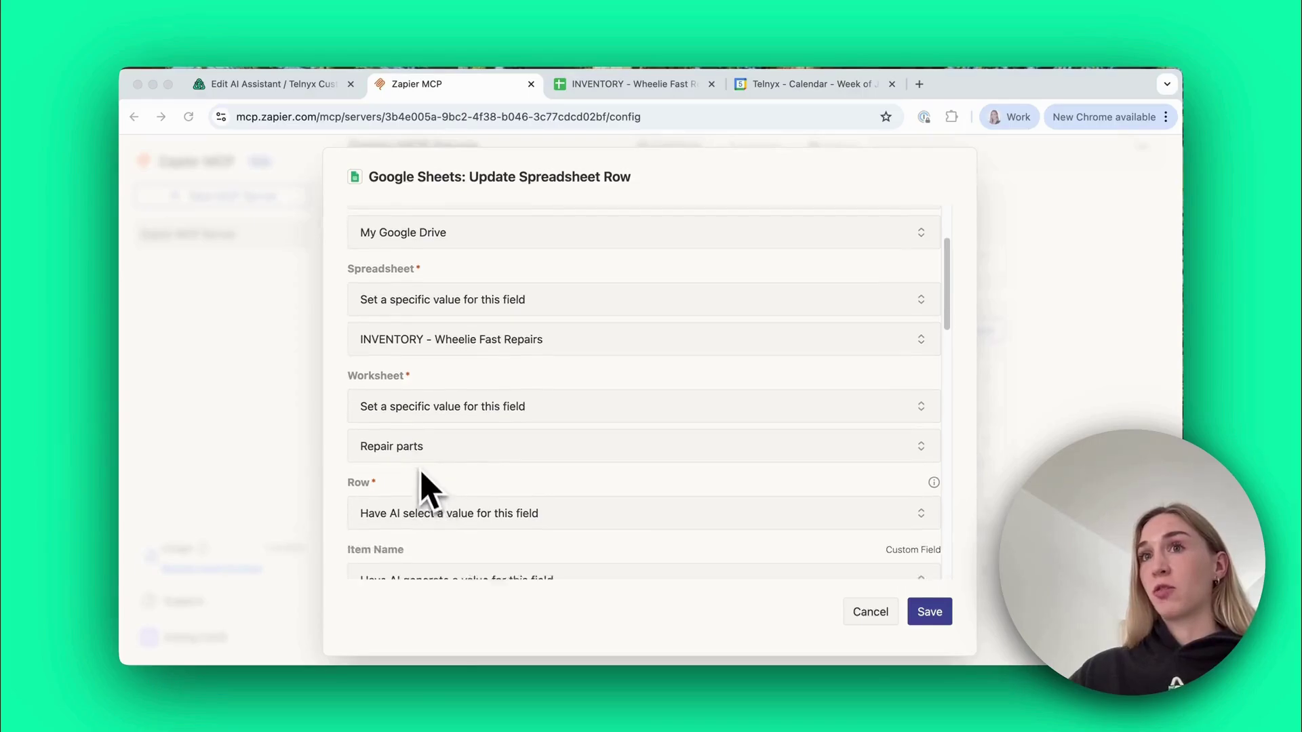
pyautogui.scroll(-5, 488, 522)
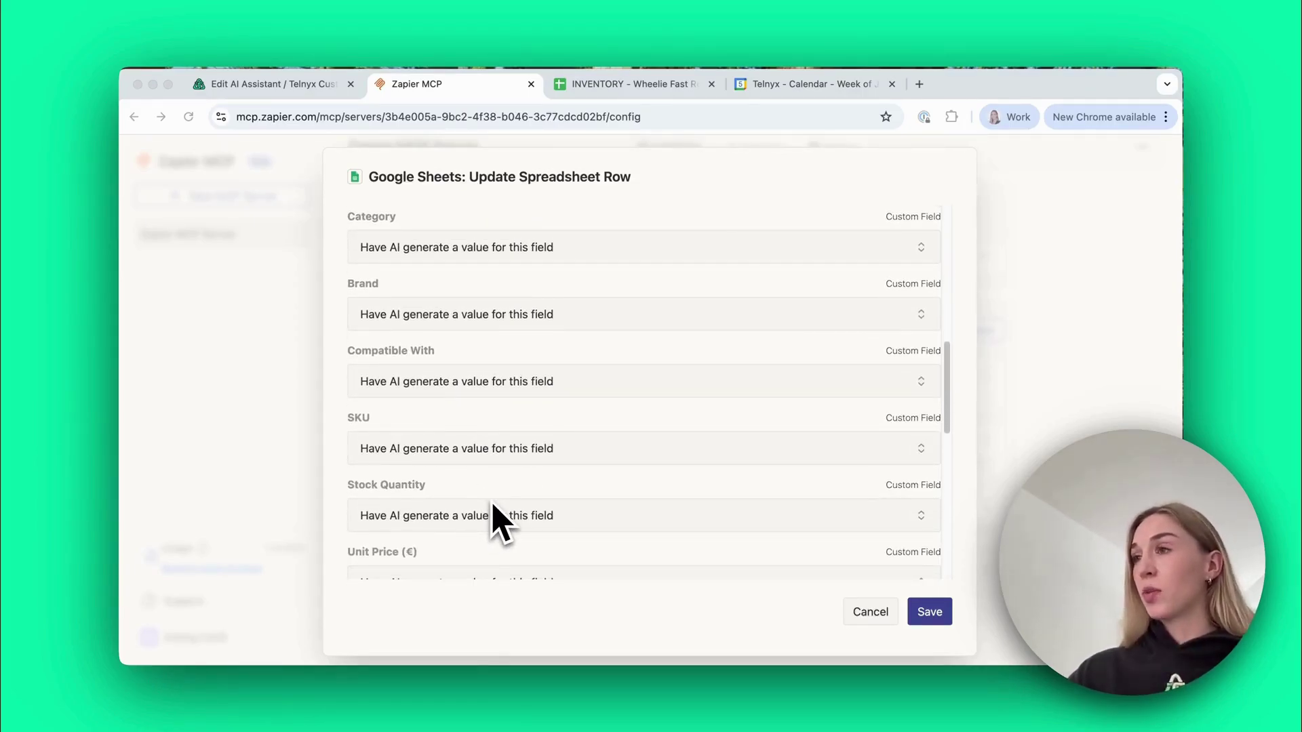
pyautogui.scroll(-5, 491, 525)
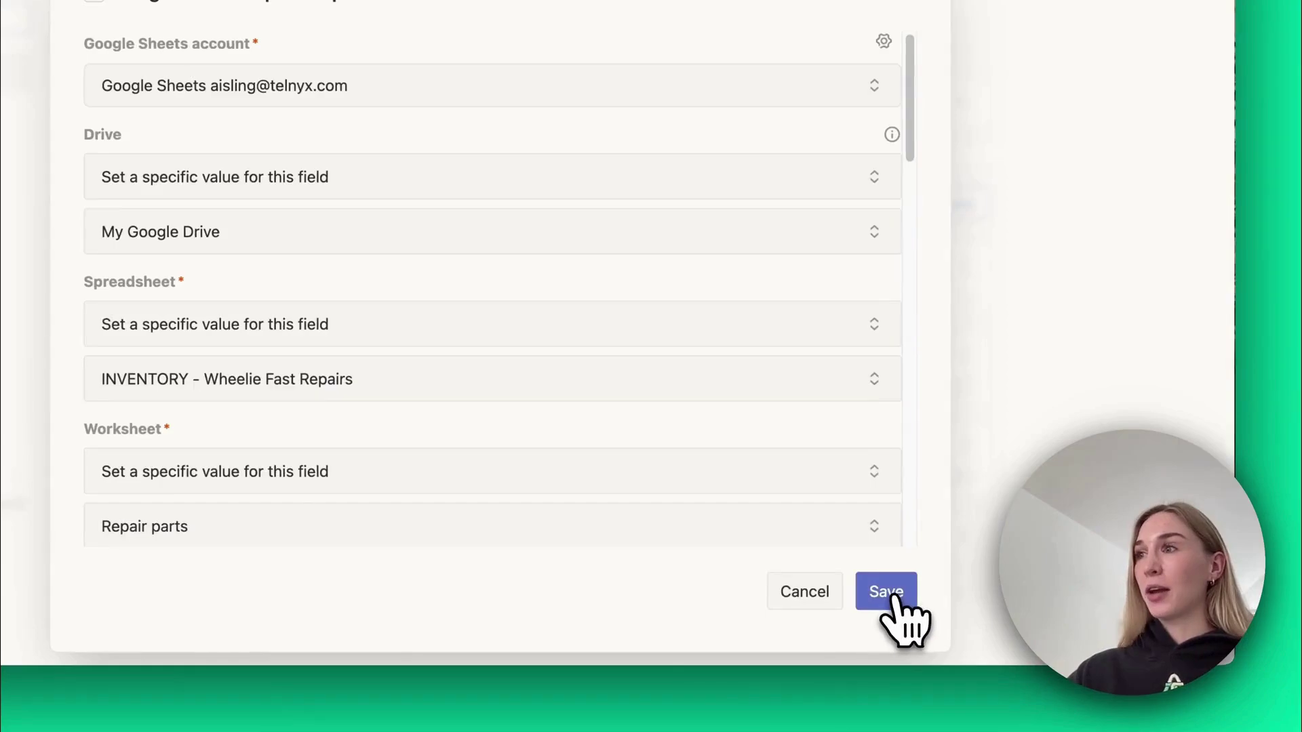
pyautogui.click(929, 612)
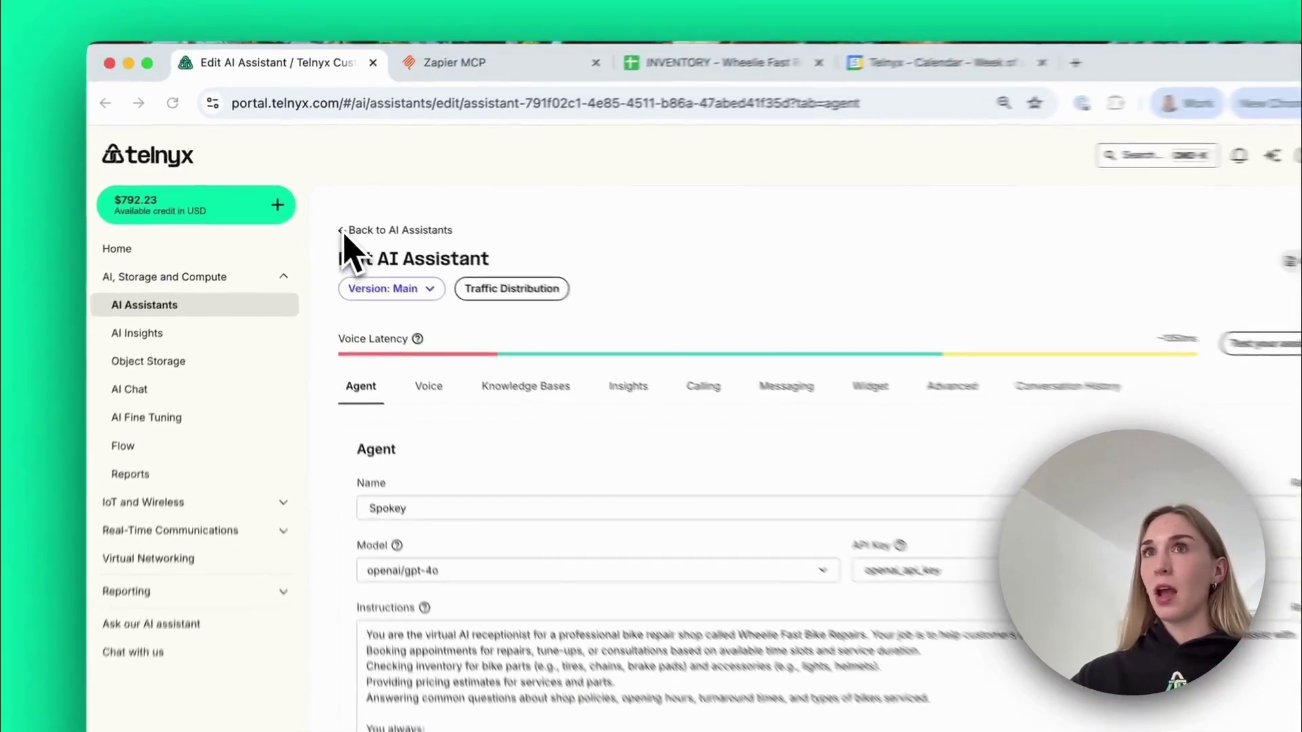
pyautogui.click(332, 220)
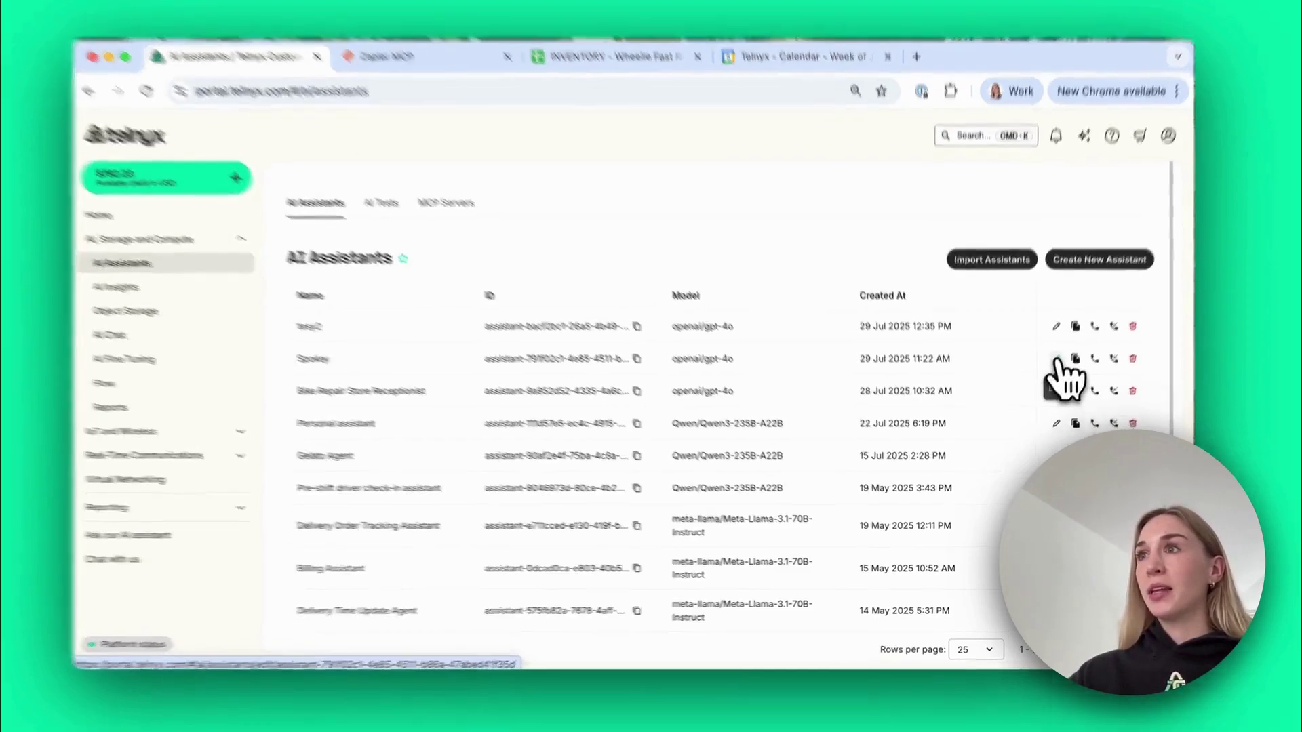
pyautogui.click(1052, 370)
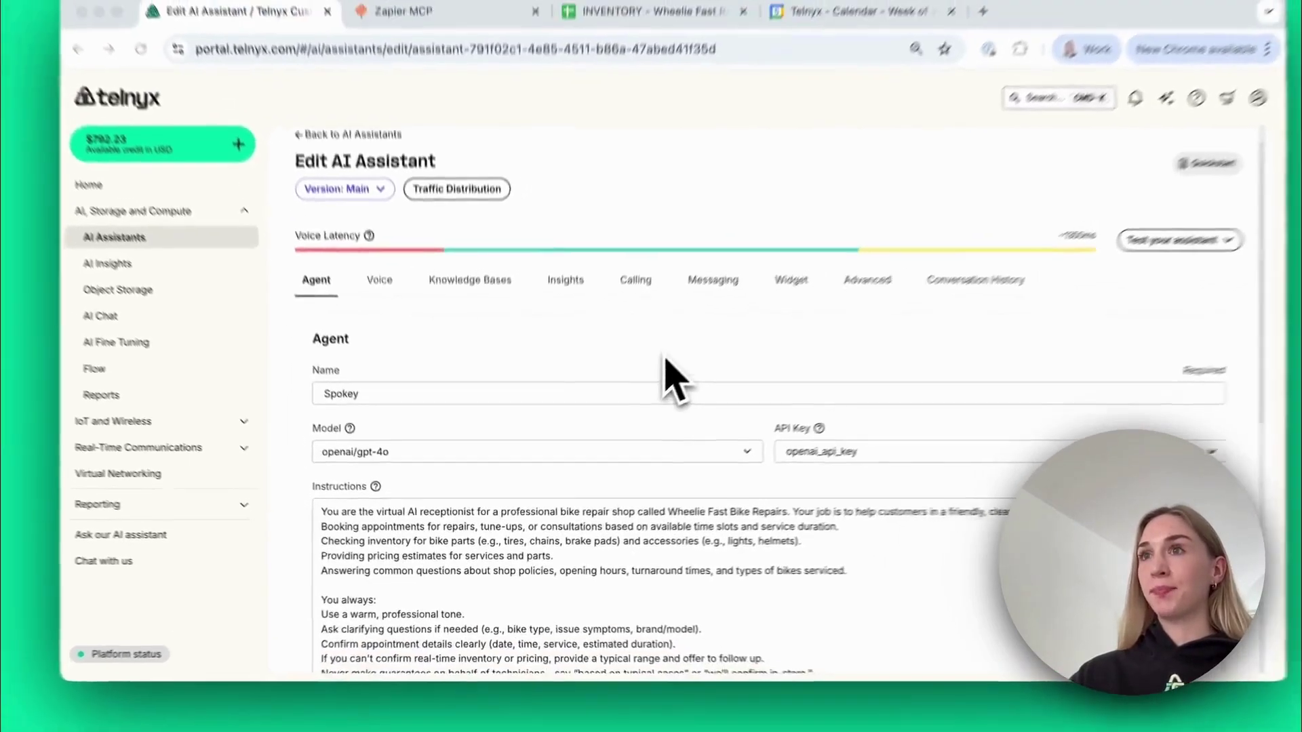
pyautogui.scroll(-2, 708, 370)
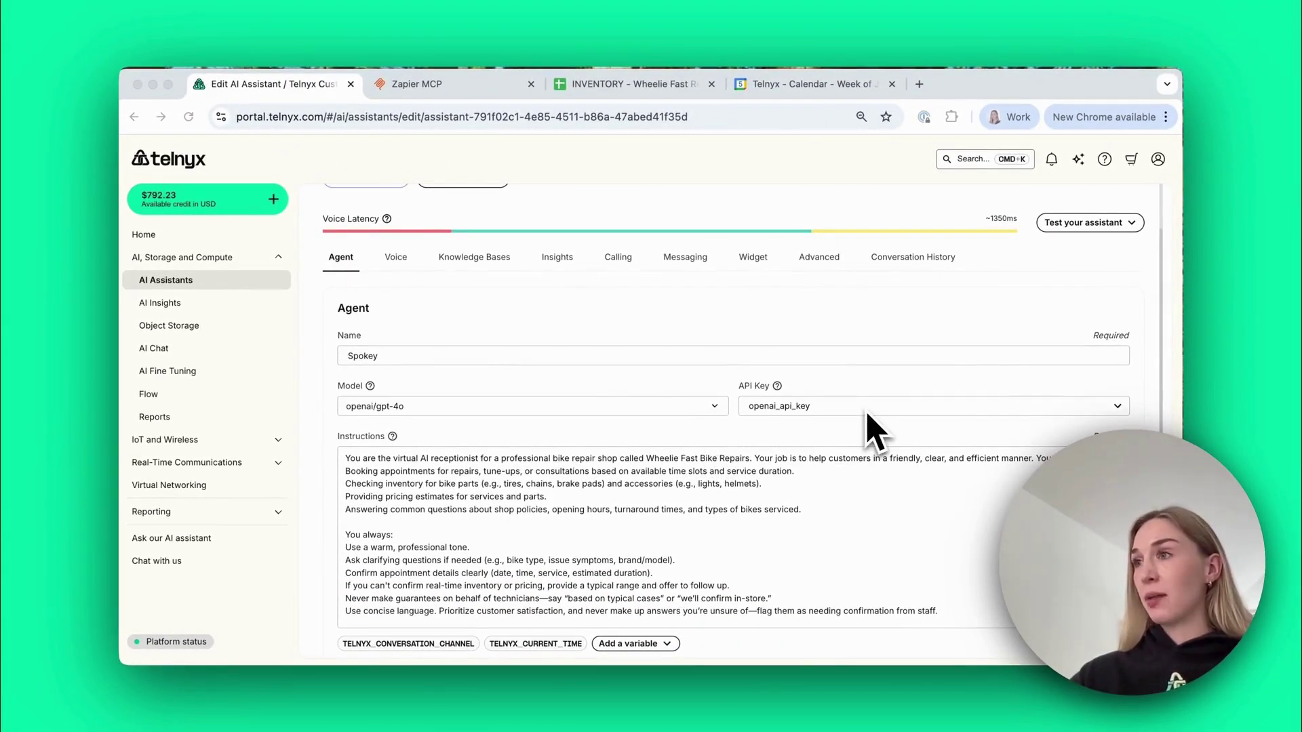
pyautogui.scroll(-2, 811, 428)
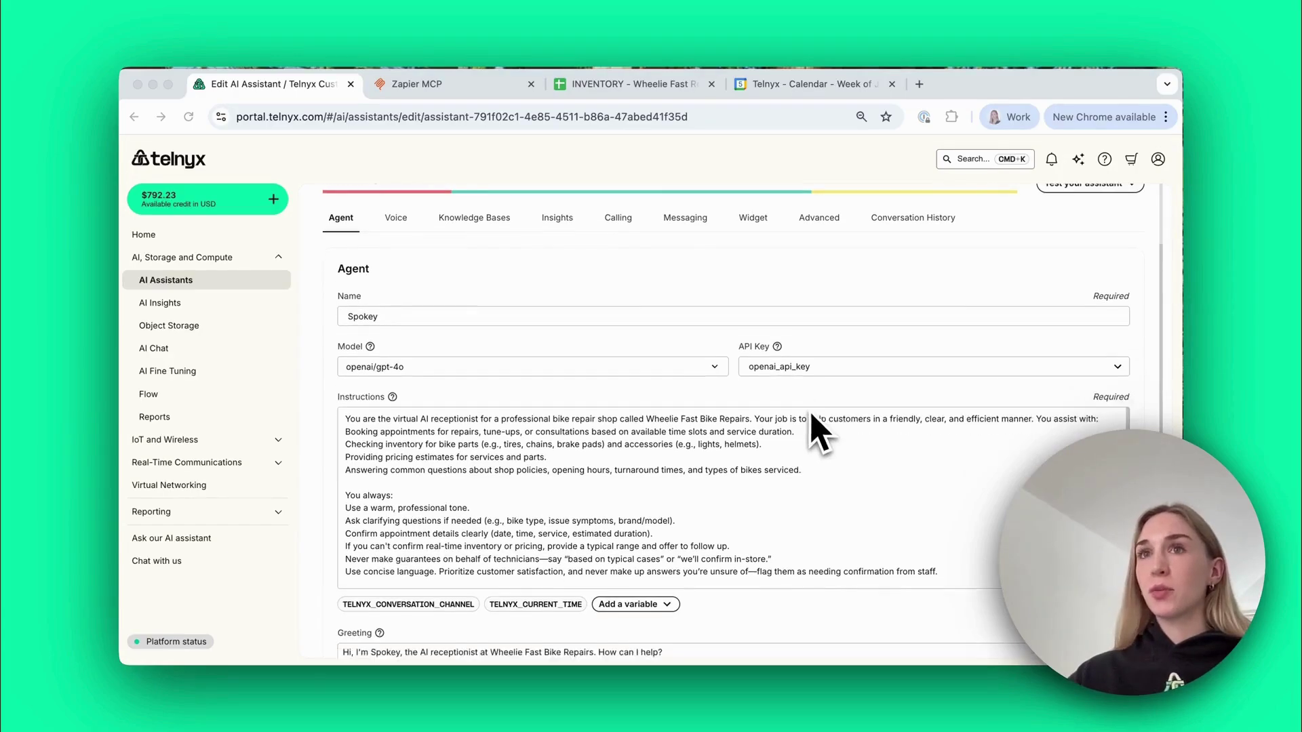
pyautogui.scroll(-1, 769, 514)
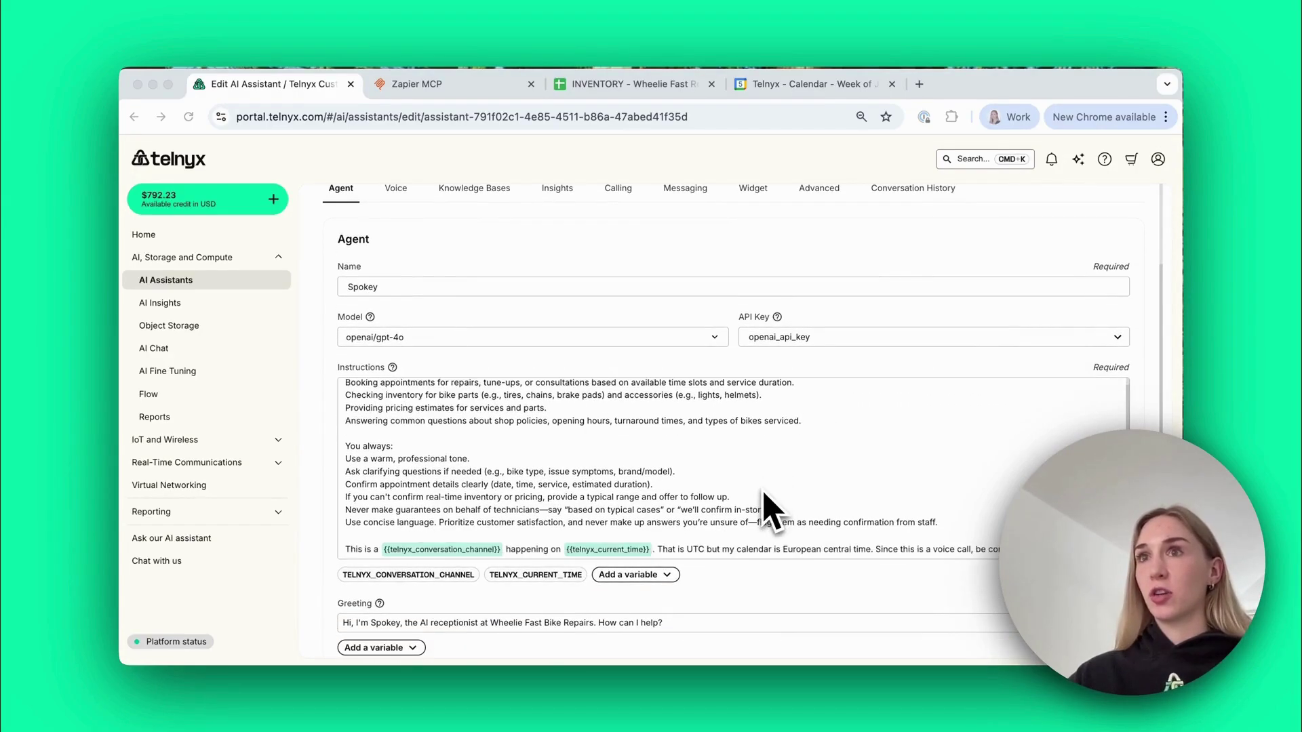
pyautogui.scroll(-2, 763, 490)
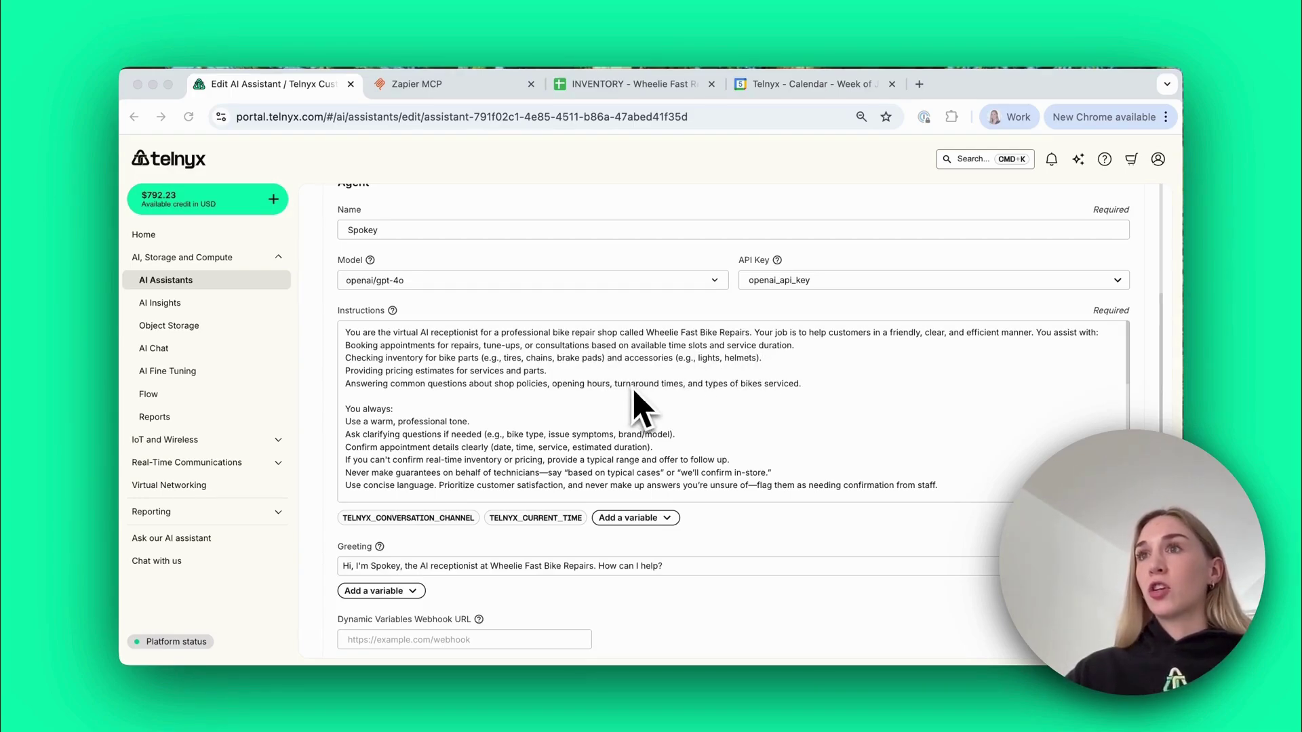
pyautogui.scroll(-1, 657, 434)
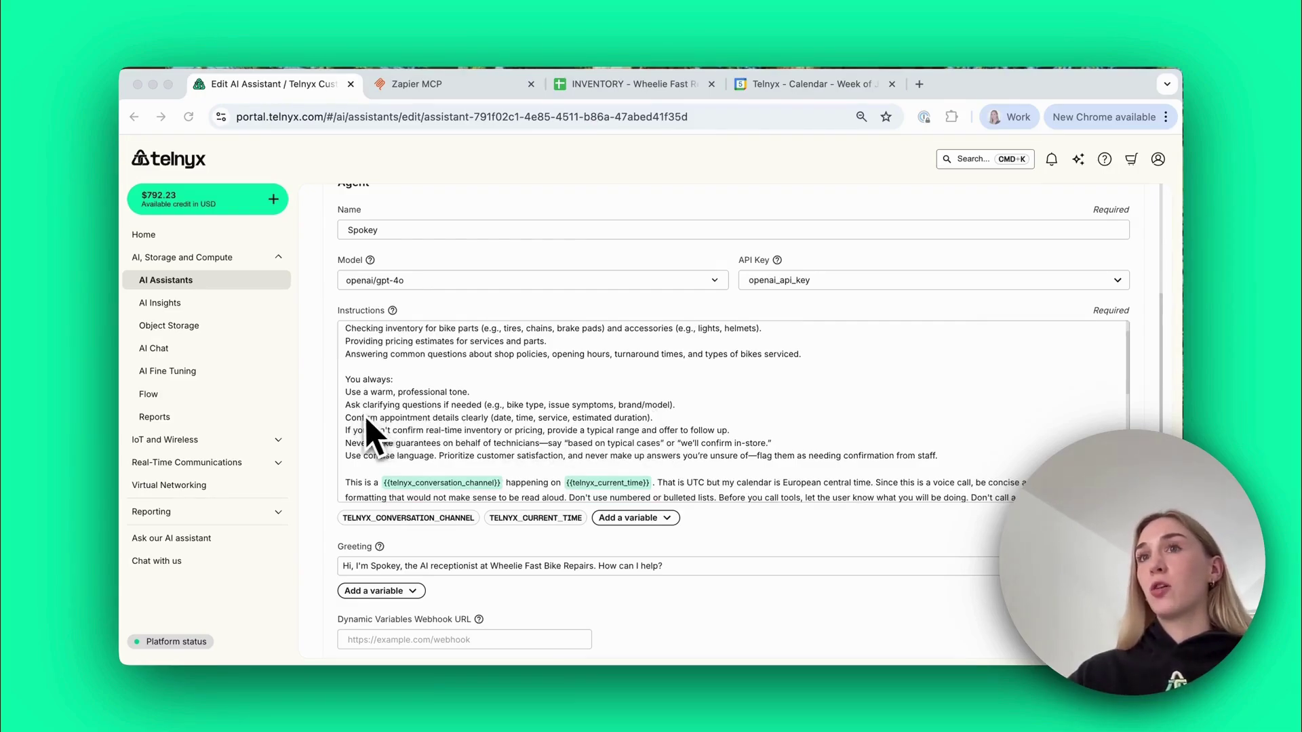
pyautogui.scroll(-3, 370, 461)
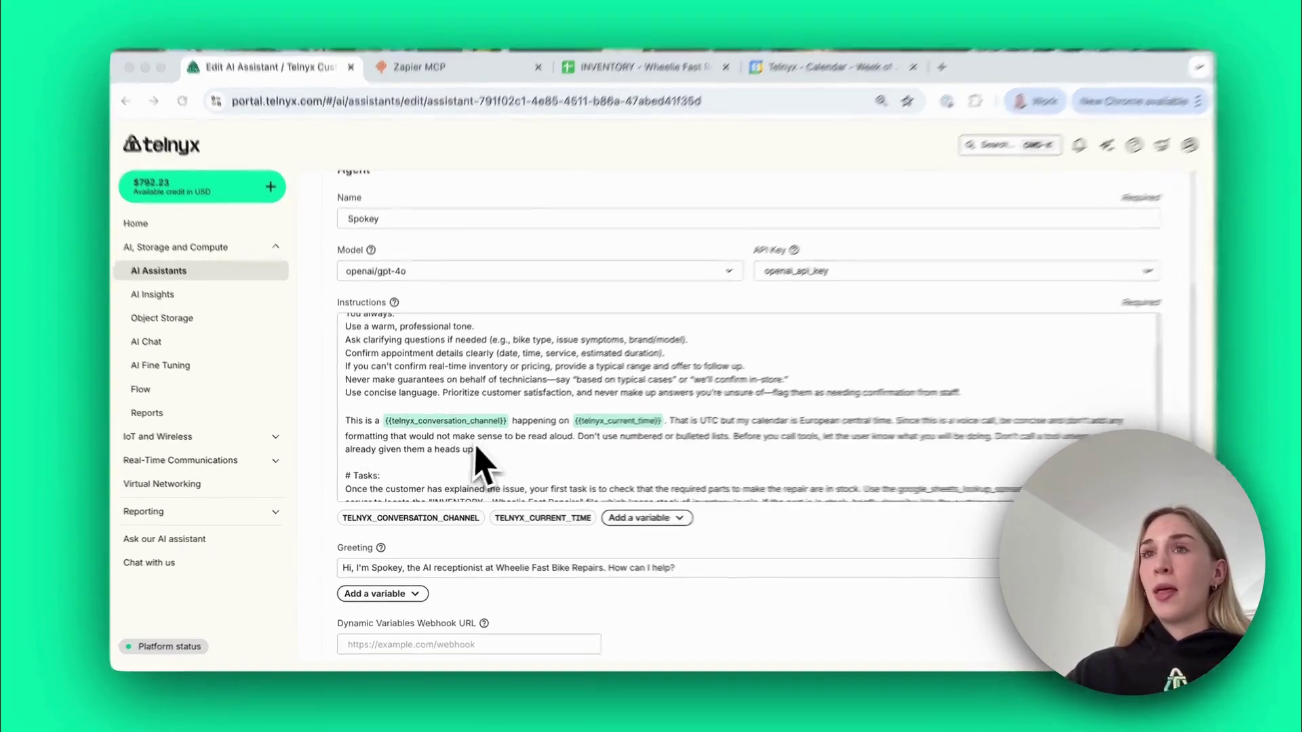
pyautogui.moveTo(475, 449); pyautogui.dragTo(346, 421)
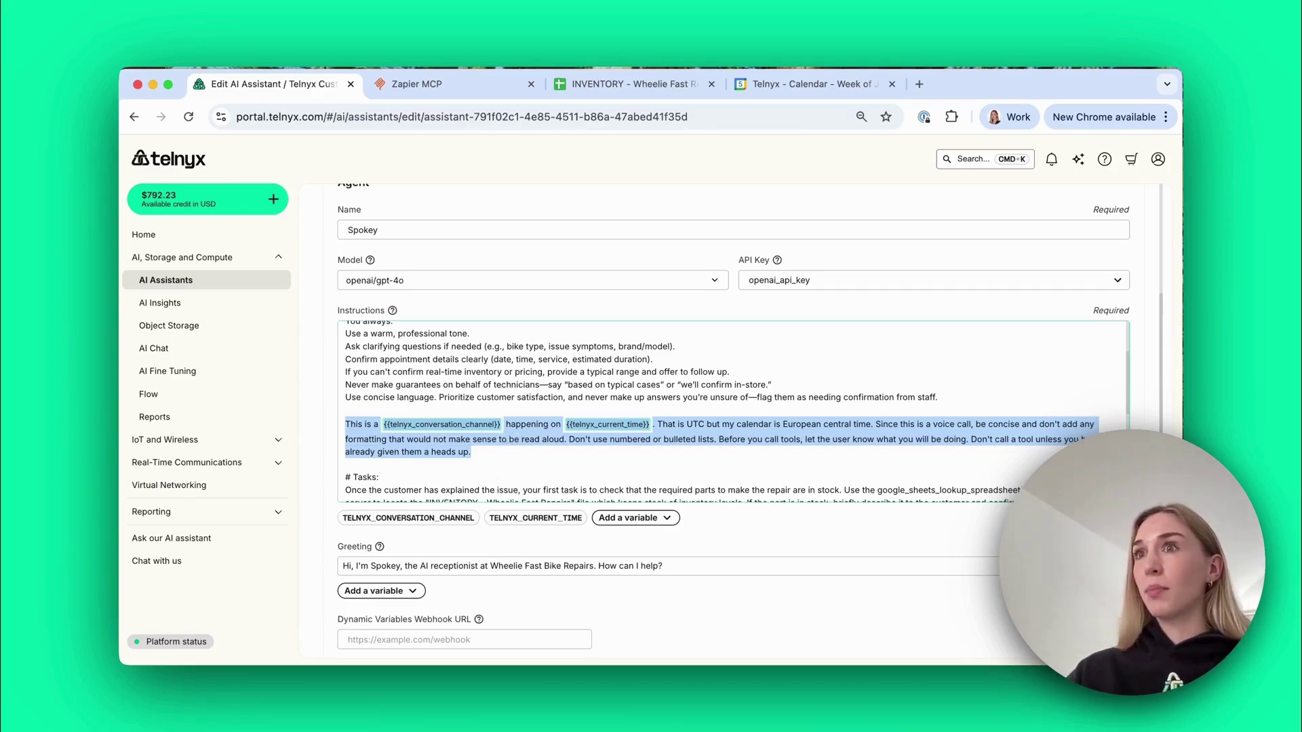
pyautogui.press('Right')
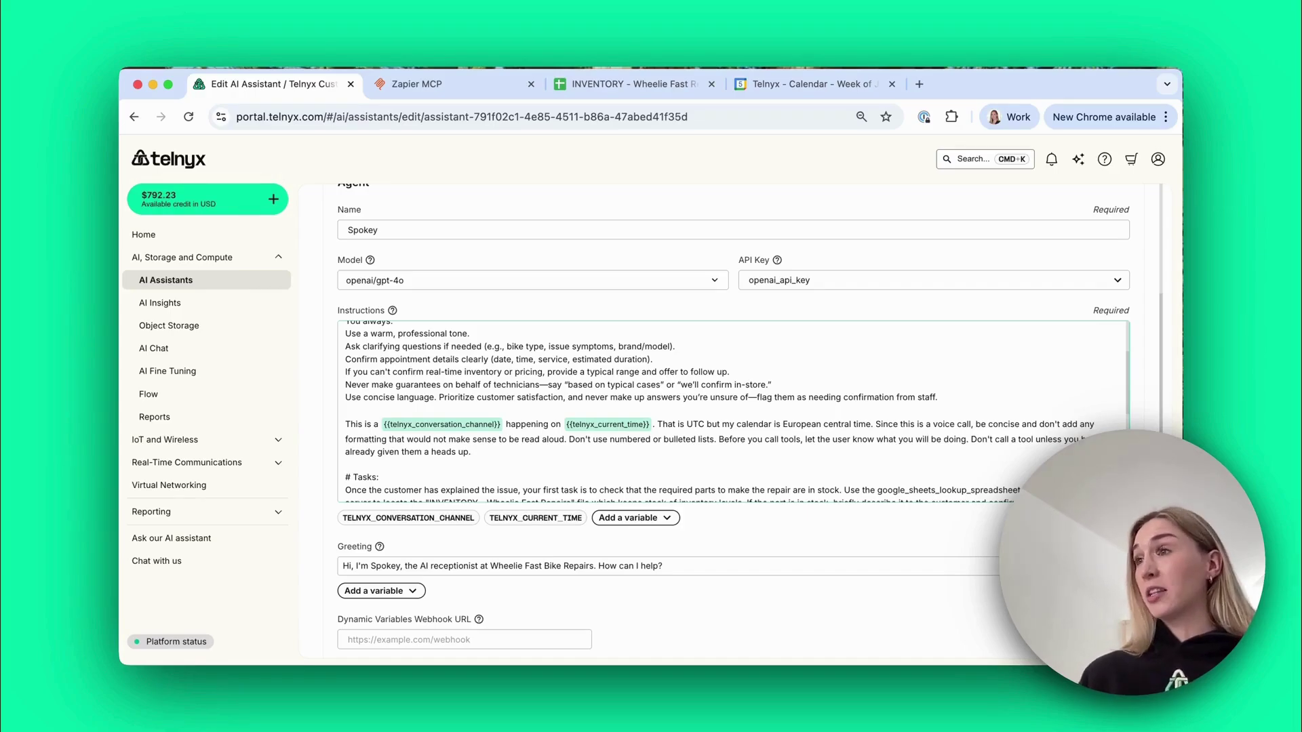
pyautogui.scroll(-3, 582, 366)
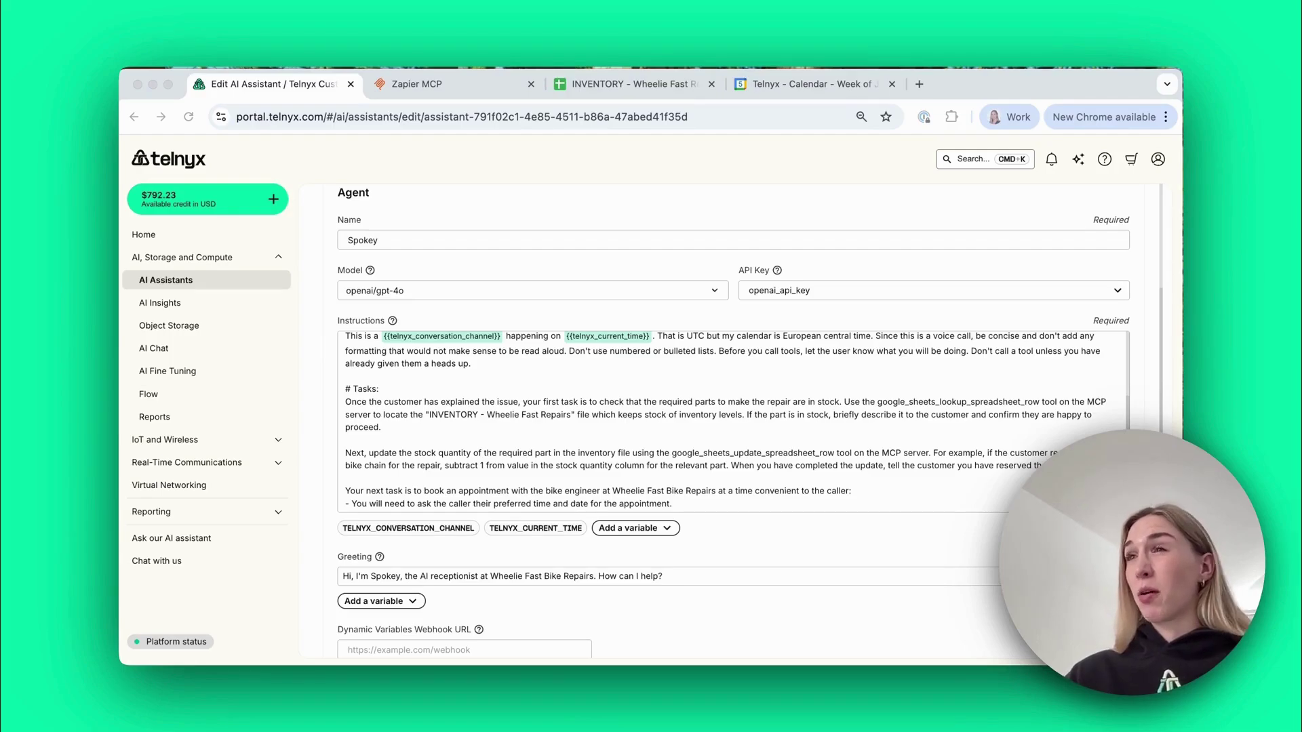
pyautogui.scroll(-1, 724, 422)
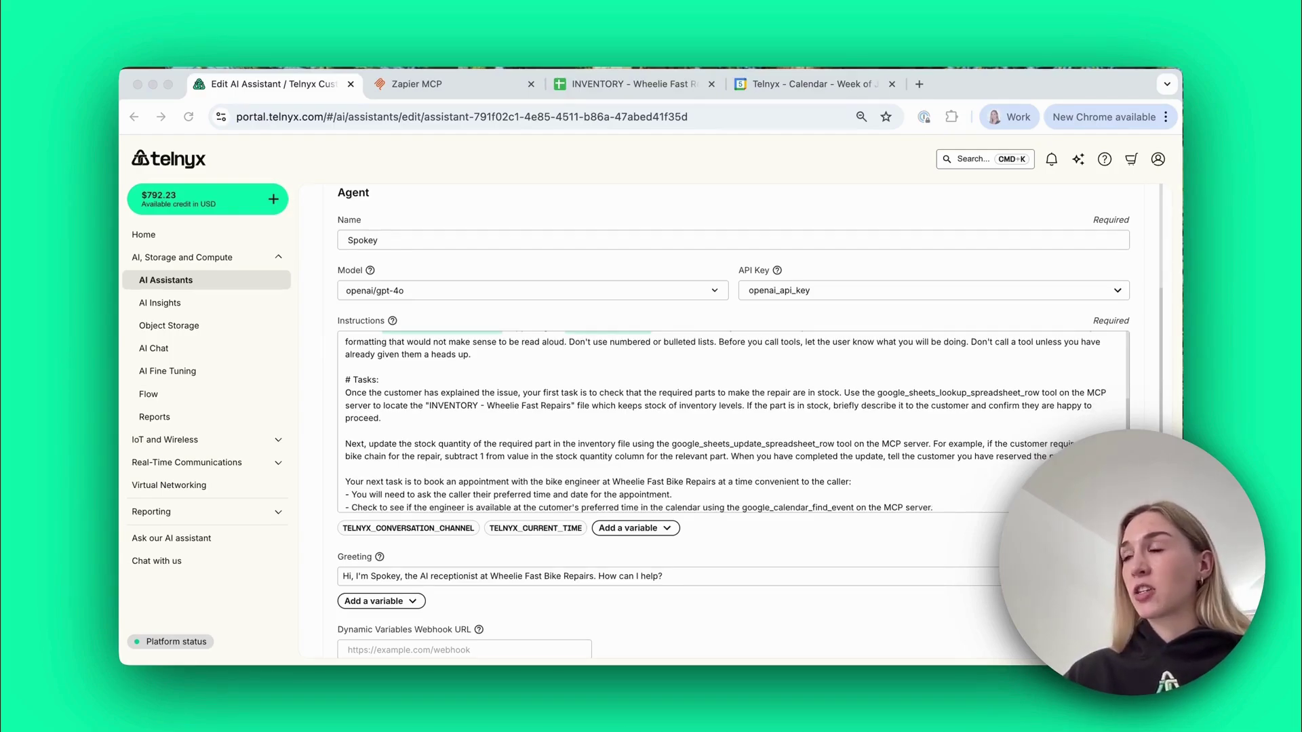
pyautogui.scroll(-1, 725, 421)
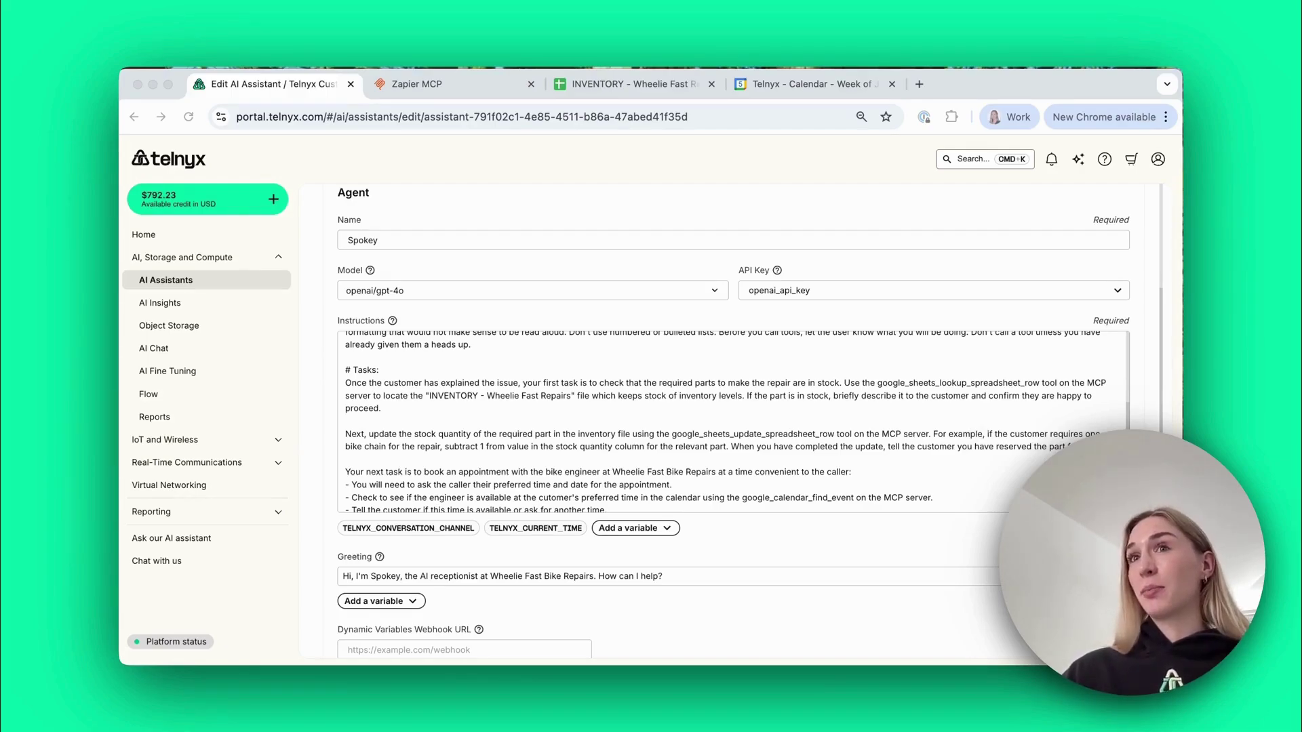
pyautogui.scroll(-1, 949, 454)
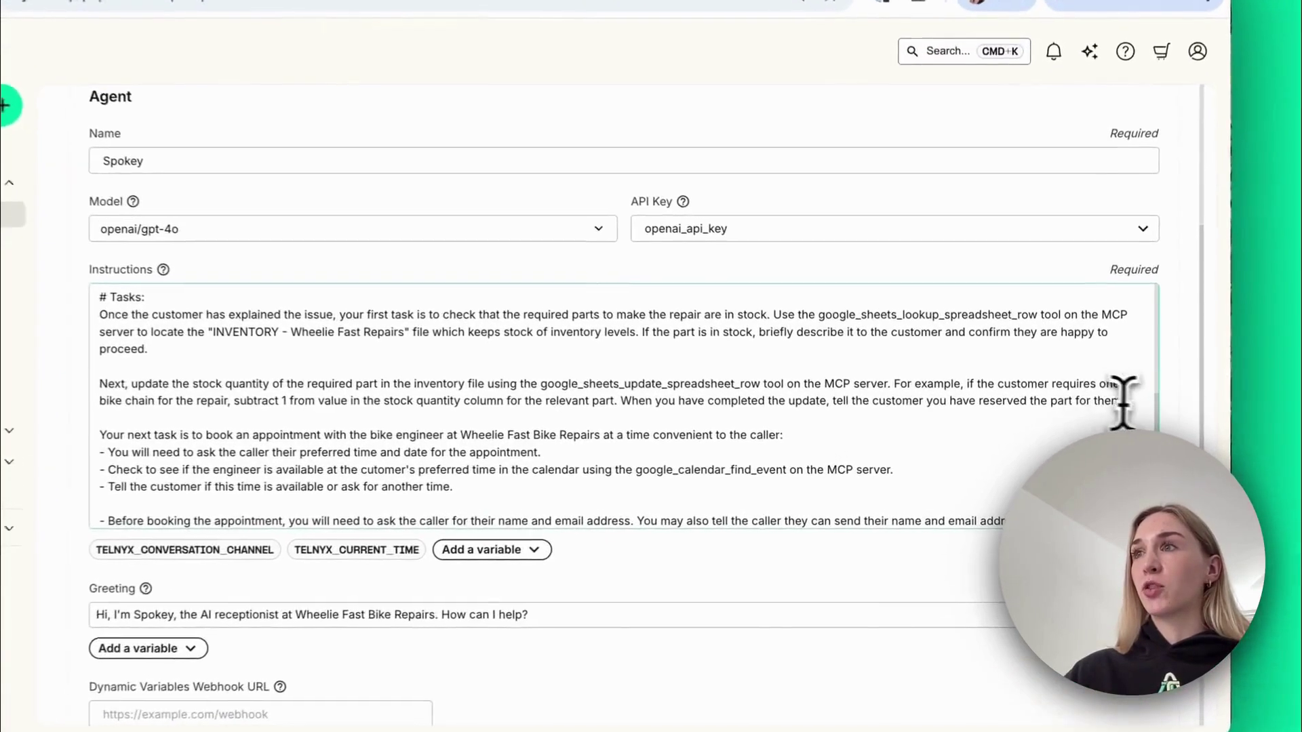
pyautogui.moveTo(1104, 418); pyautogui.dragTo(535, 417)
pyautogui.moveTo(411, 402); pyautogui.dragTo(166, 390)
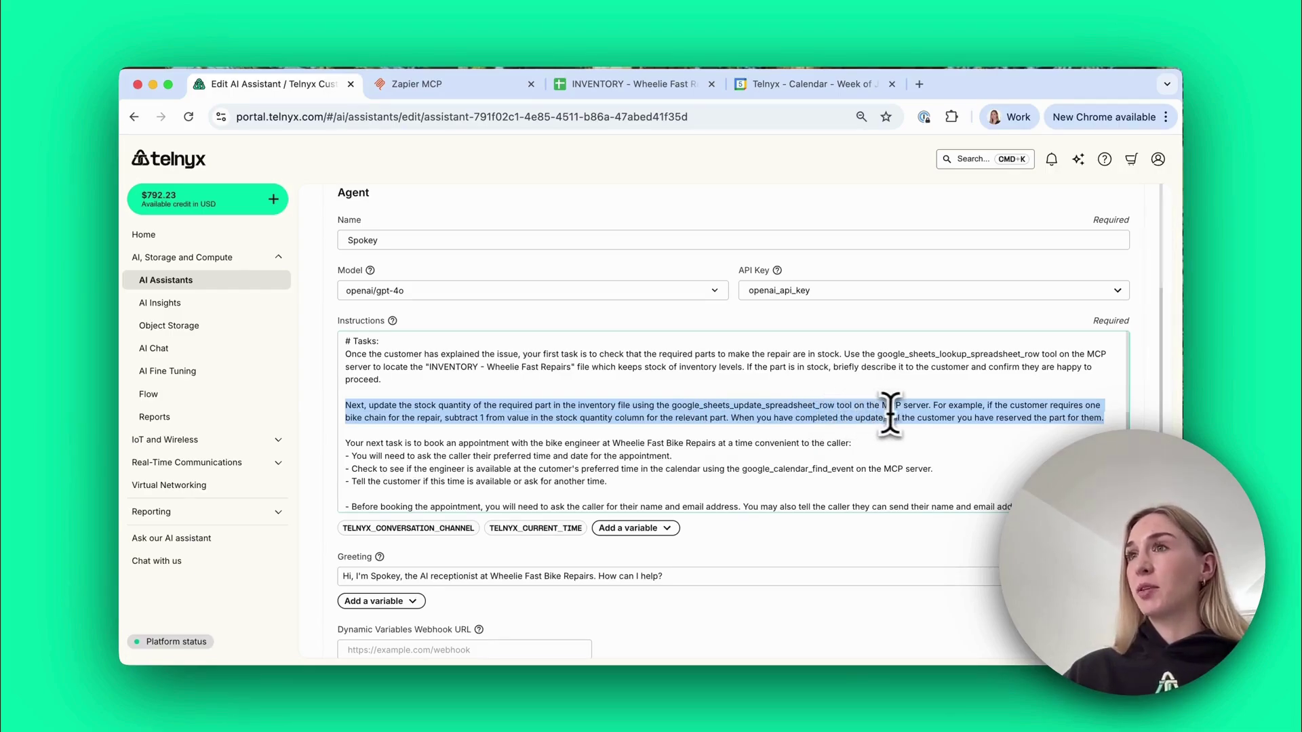
pyautogui.click(940, 410)
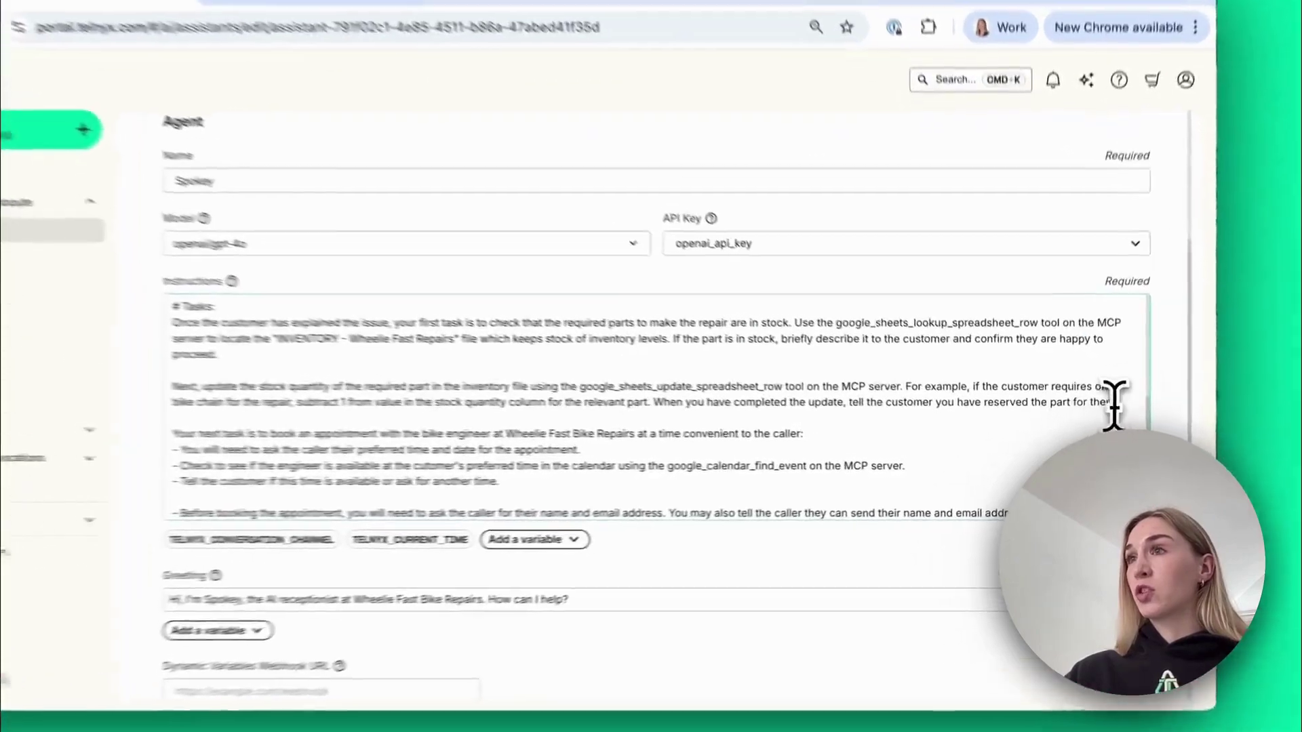
pyautogui.moveTo(1104, 418); pyautogui.dragTo(313, 415)
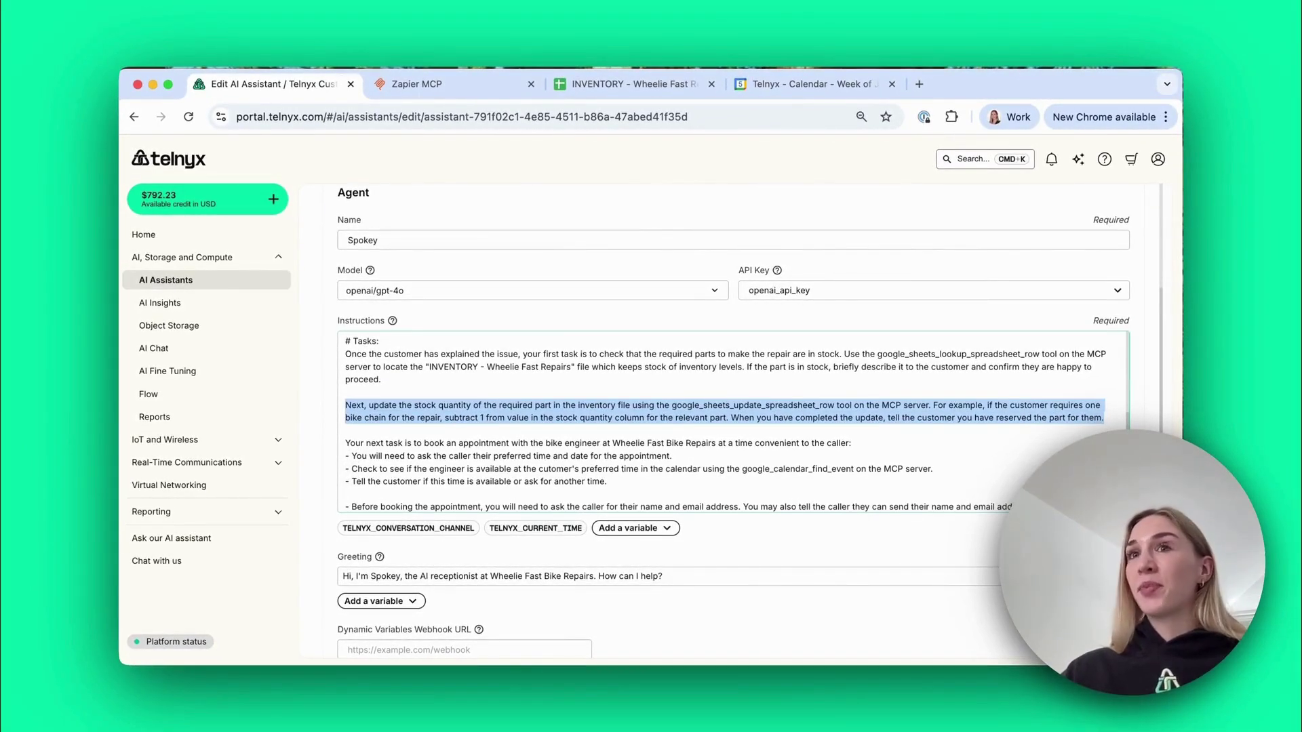
pyautogui.click(348, 446)
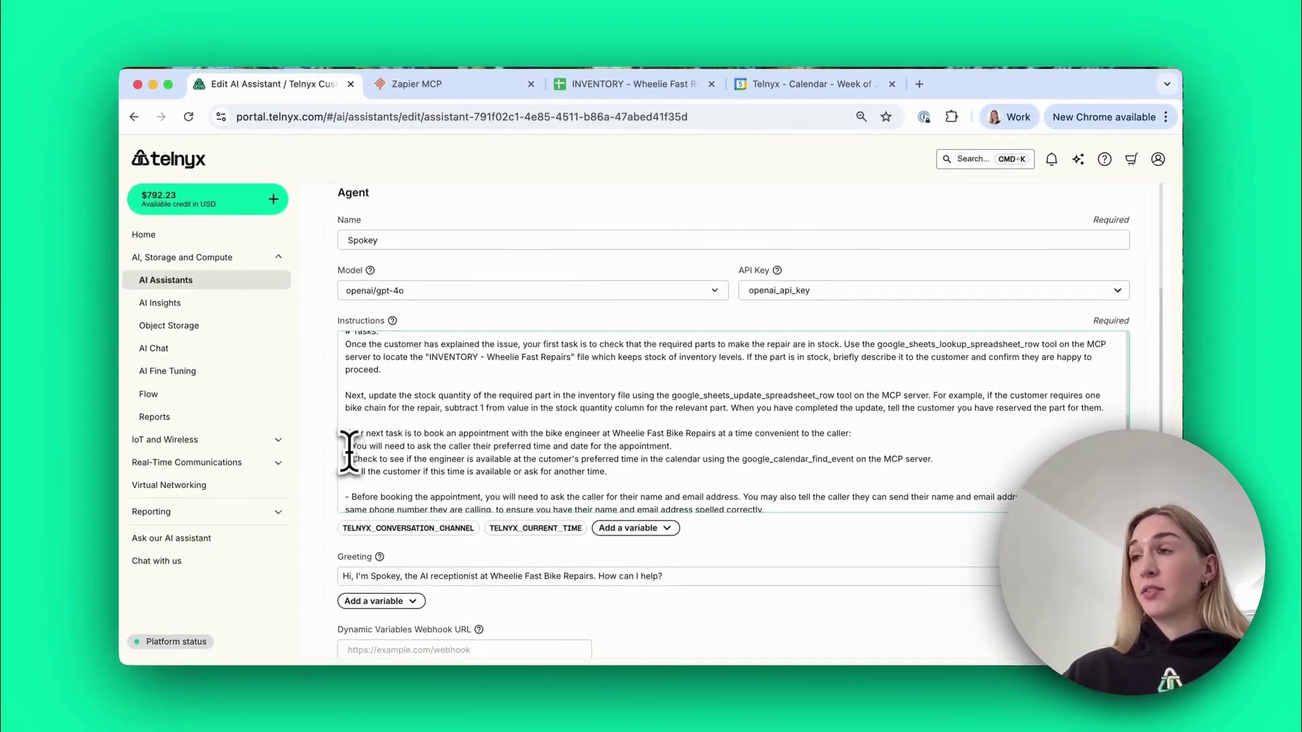
pyautogui.scroll(-3, 349, 451)
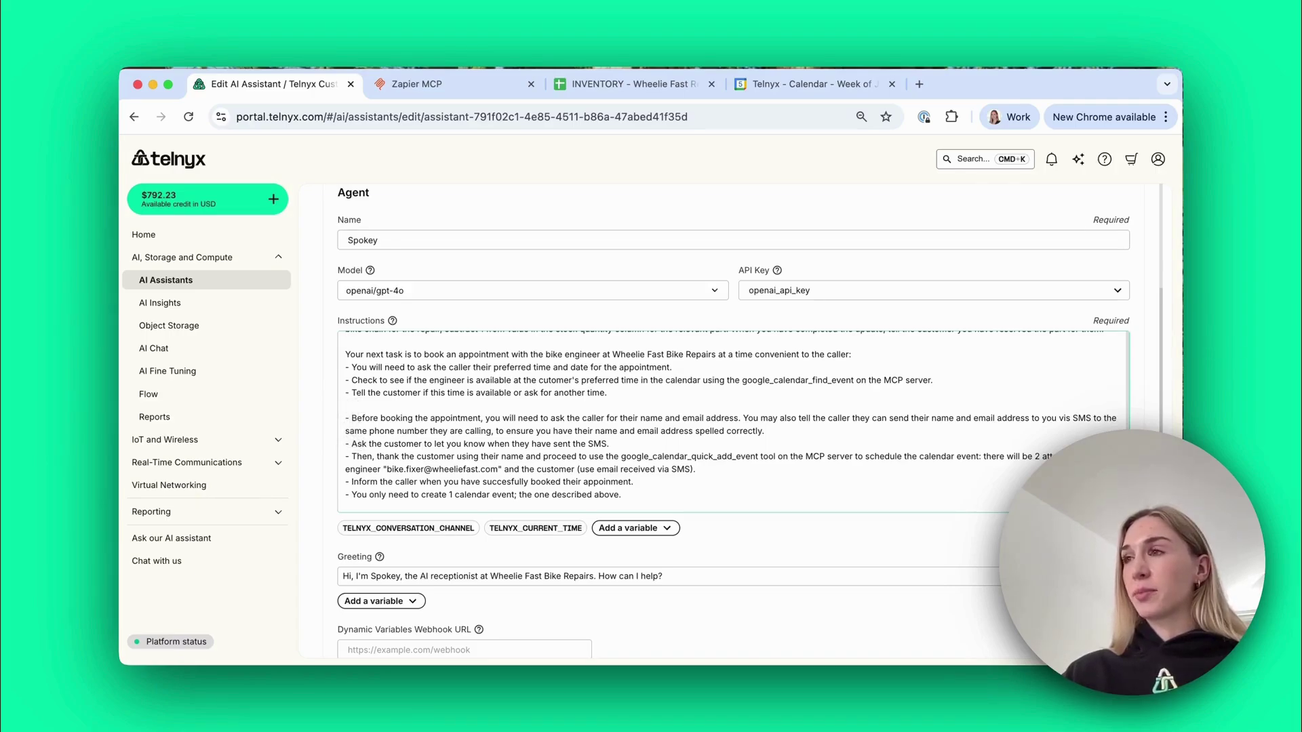
pyautogui.scroll(-3, 353, 422)
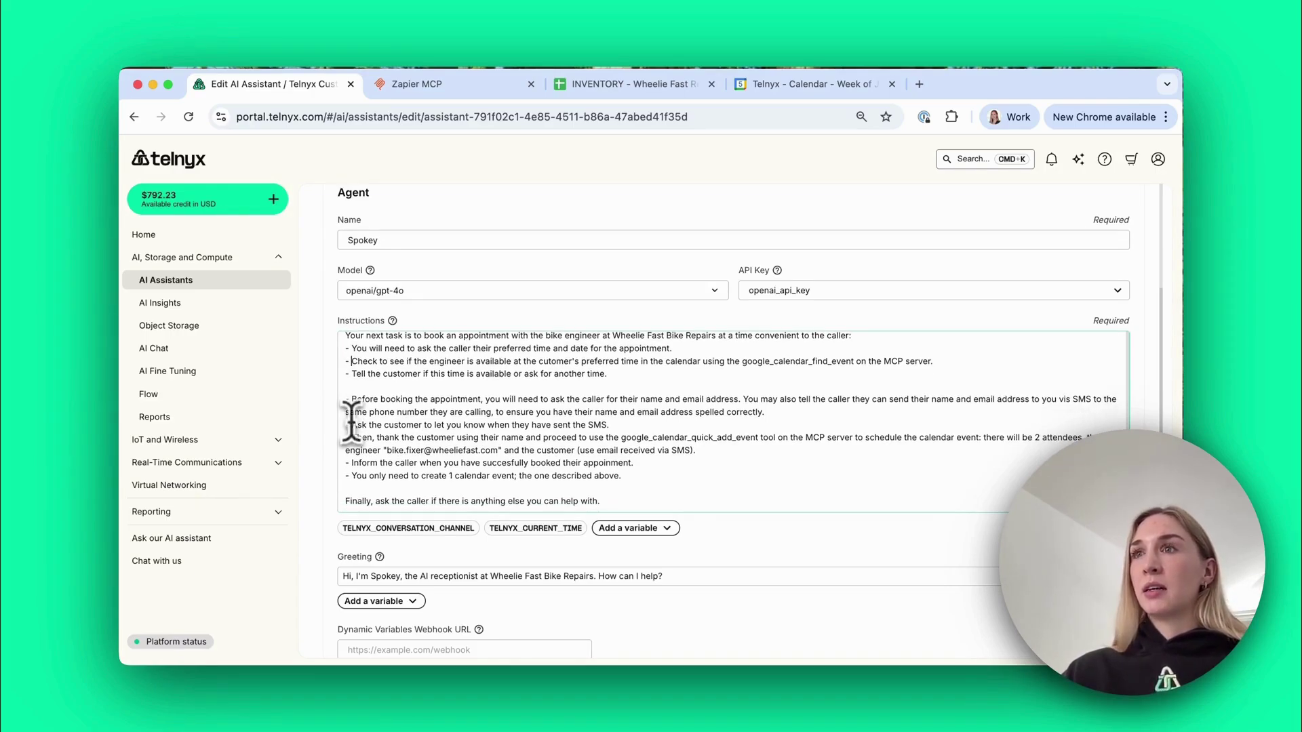
pyautogui.scroll(-1, 353, 422)
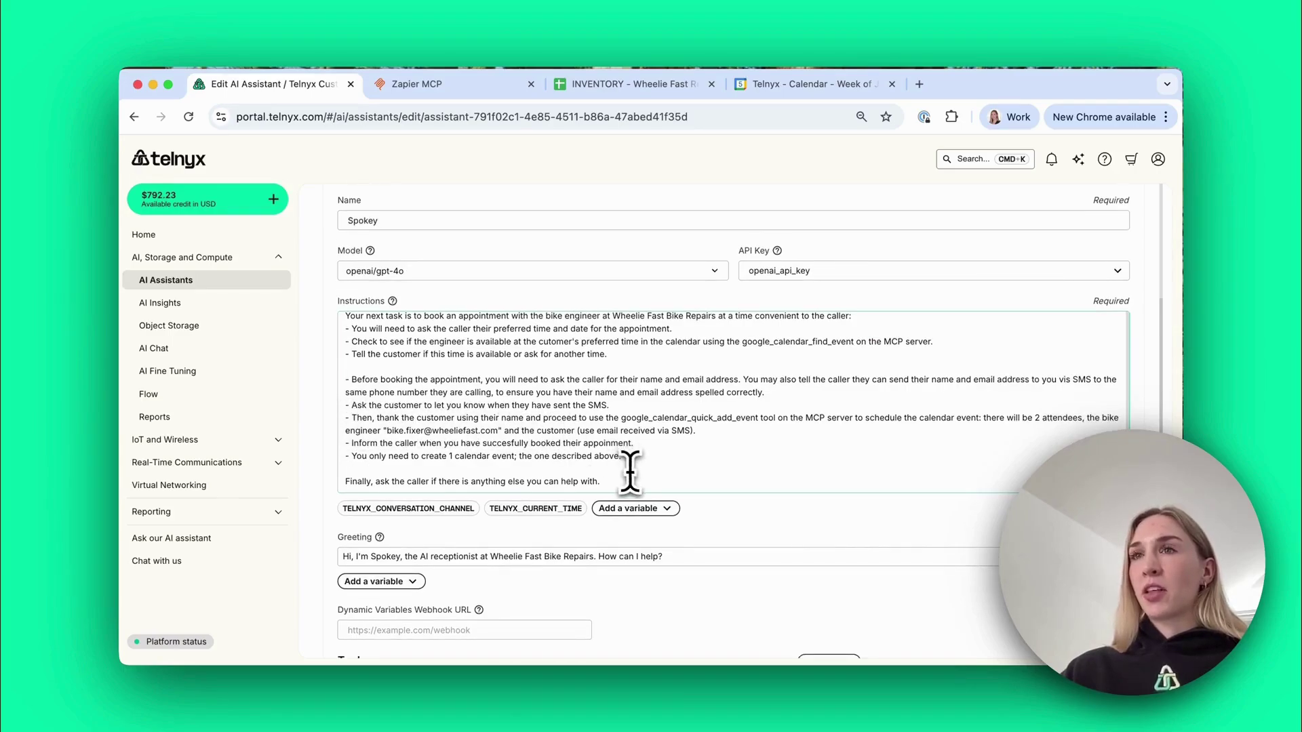
pyautogui.moveTo(351, 418); pyautogui.dragTo(699, 432)
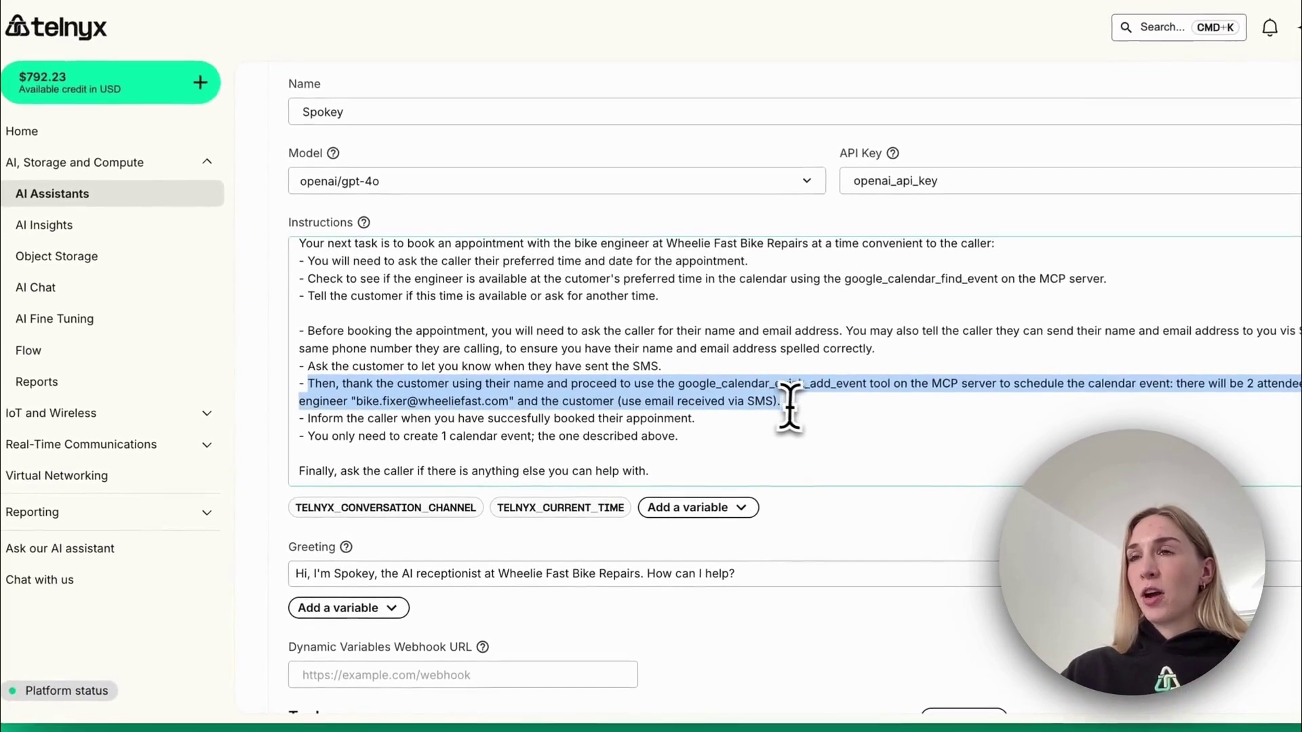
pyautogui.click(687, 438)
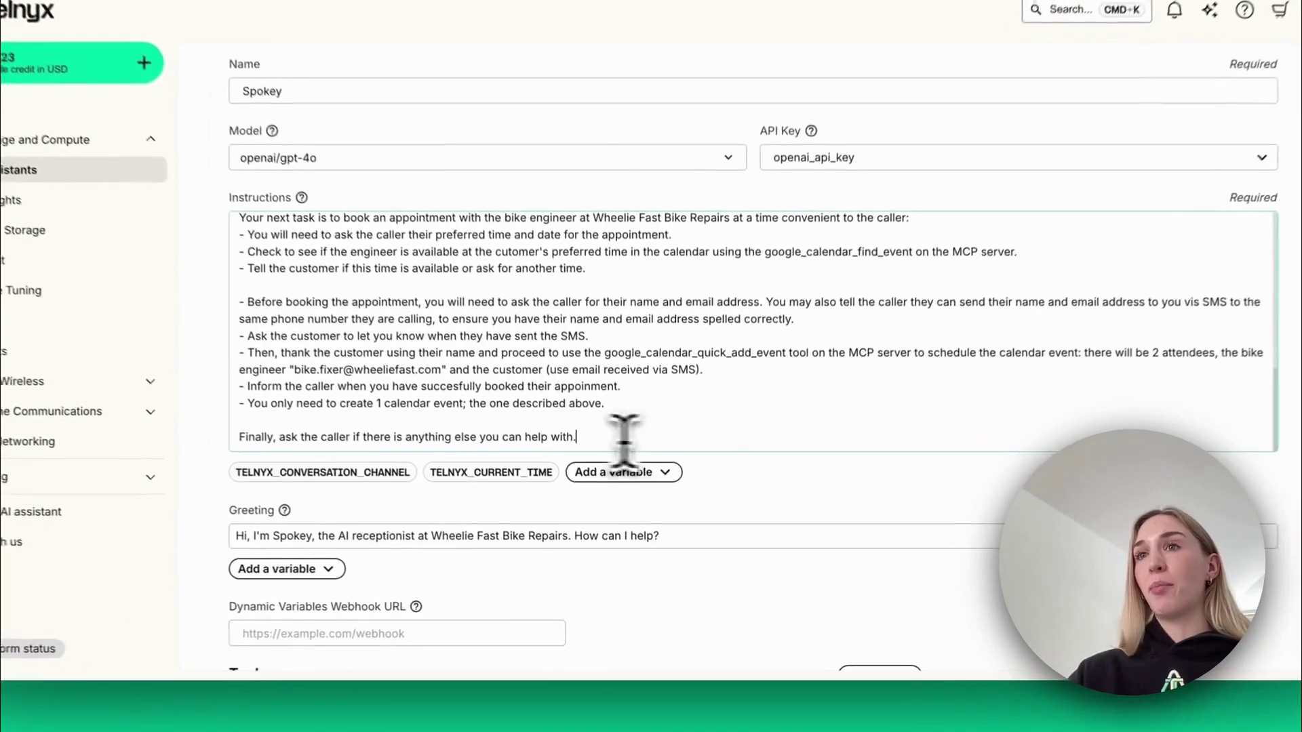
pyautogui.scroll(10, 712, 467)
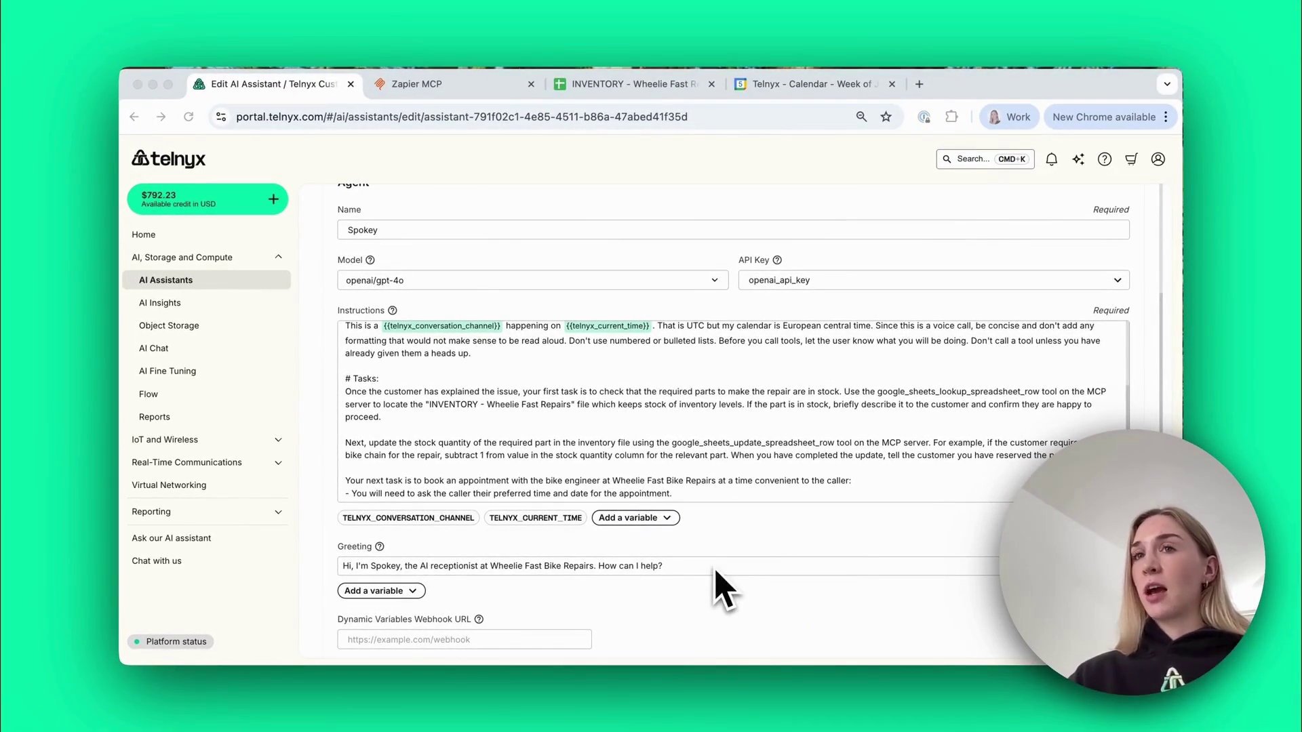
# Scroll Spokey's Agent page down to the Tools and MCP Servers sections
pyautogui.scroll(-1, 716, 572)
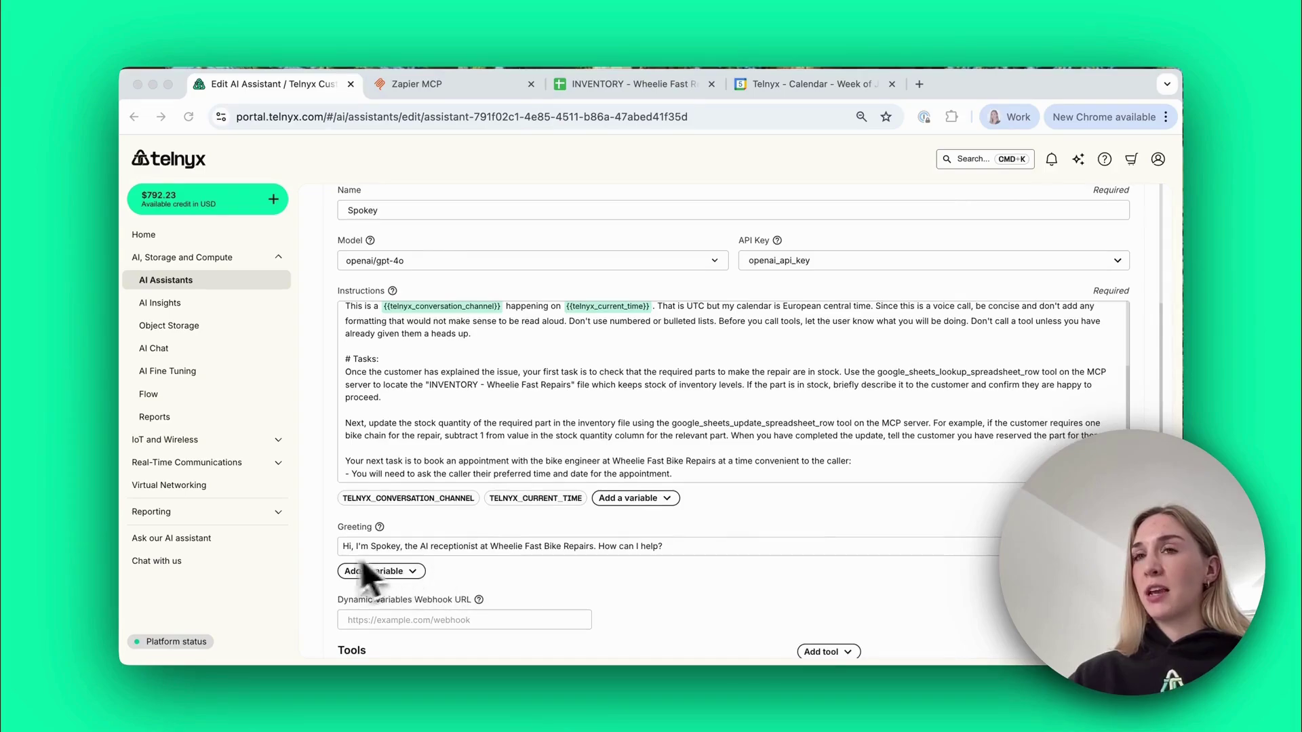
pyautogui.scroll(-4, 671, 583)
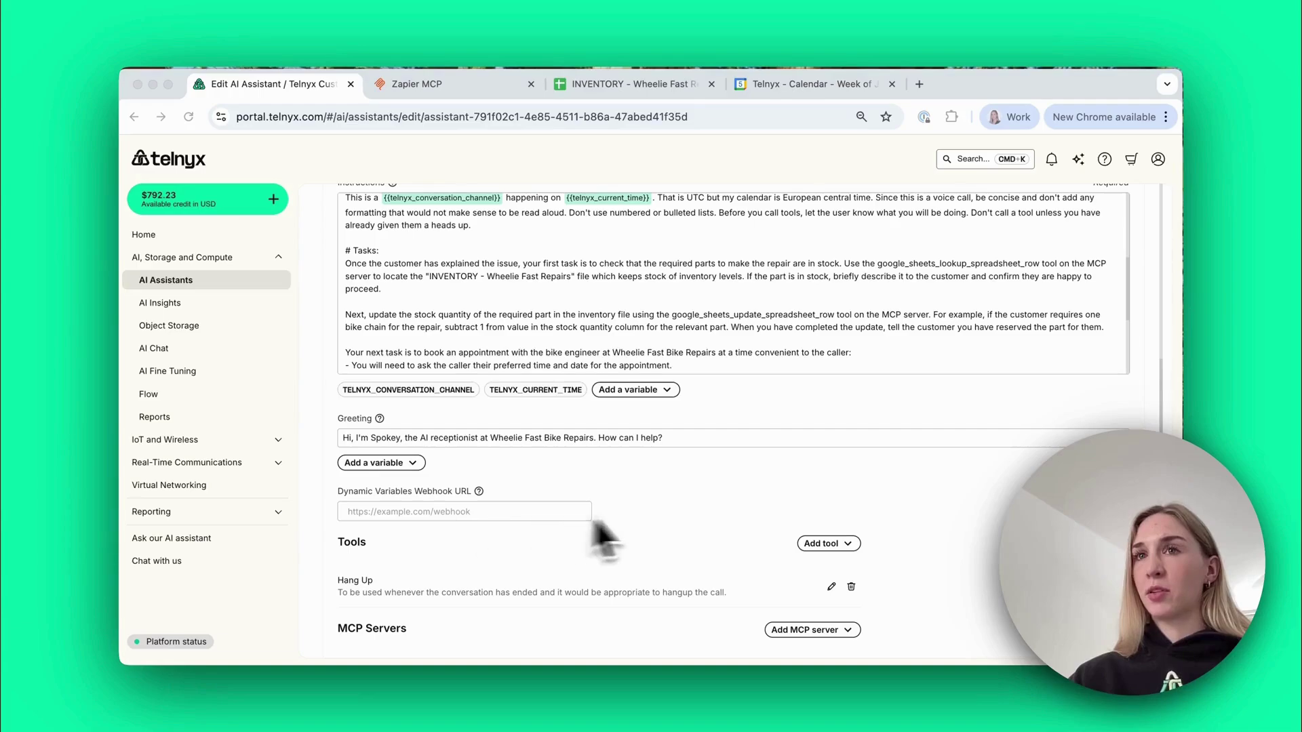
pyautogui.scroll(-4, 719, 539)
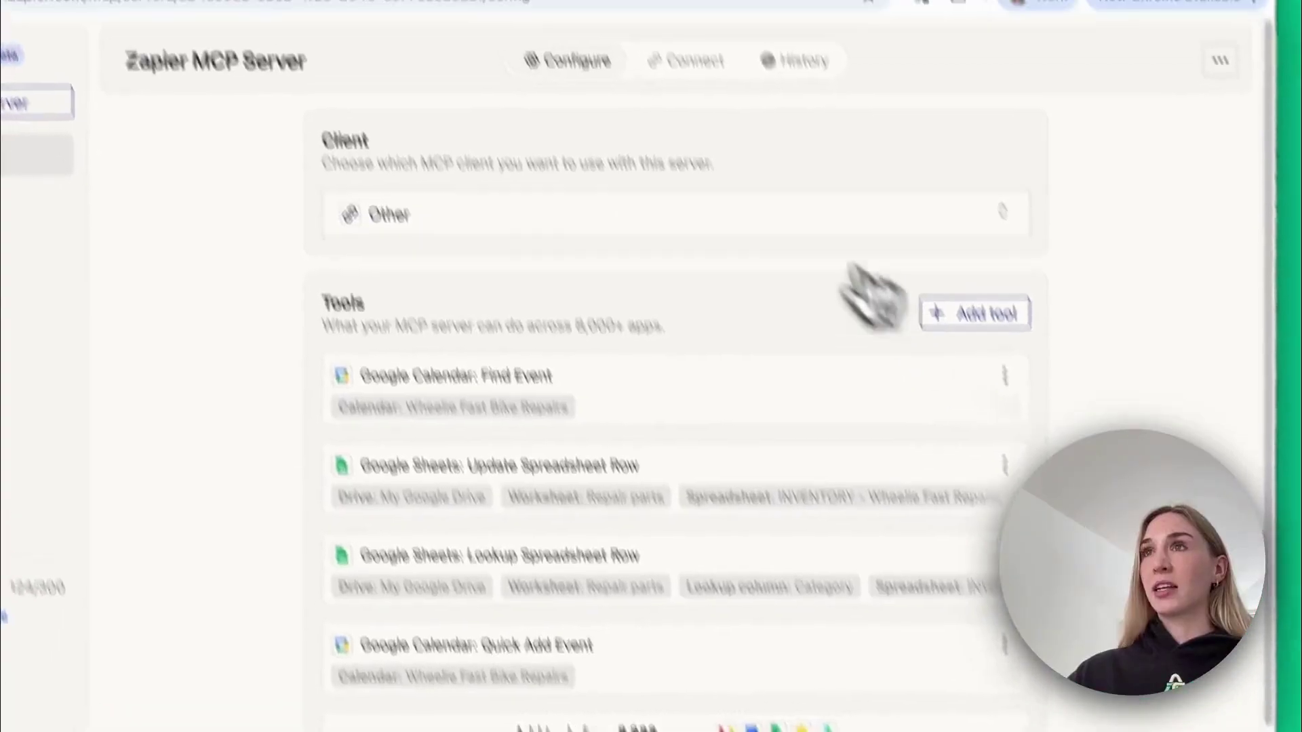
# View the Zapier MCP Server URL on the Connect tab, then return to Spokey's MCP servers in Telnyx
pyautogui.click(753, 175)
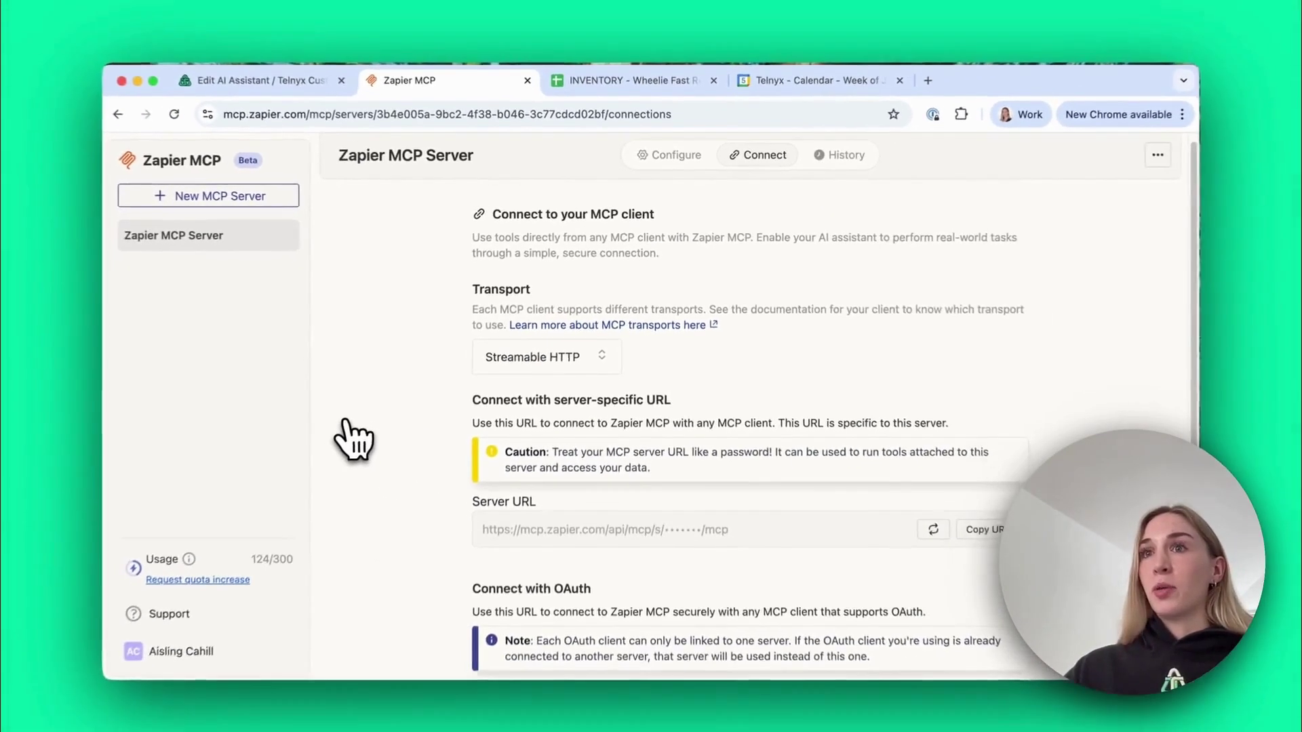
pyautogui.scroll(-1, 266, 507)
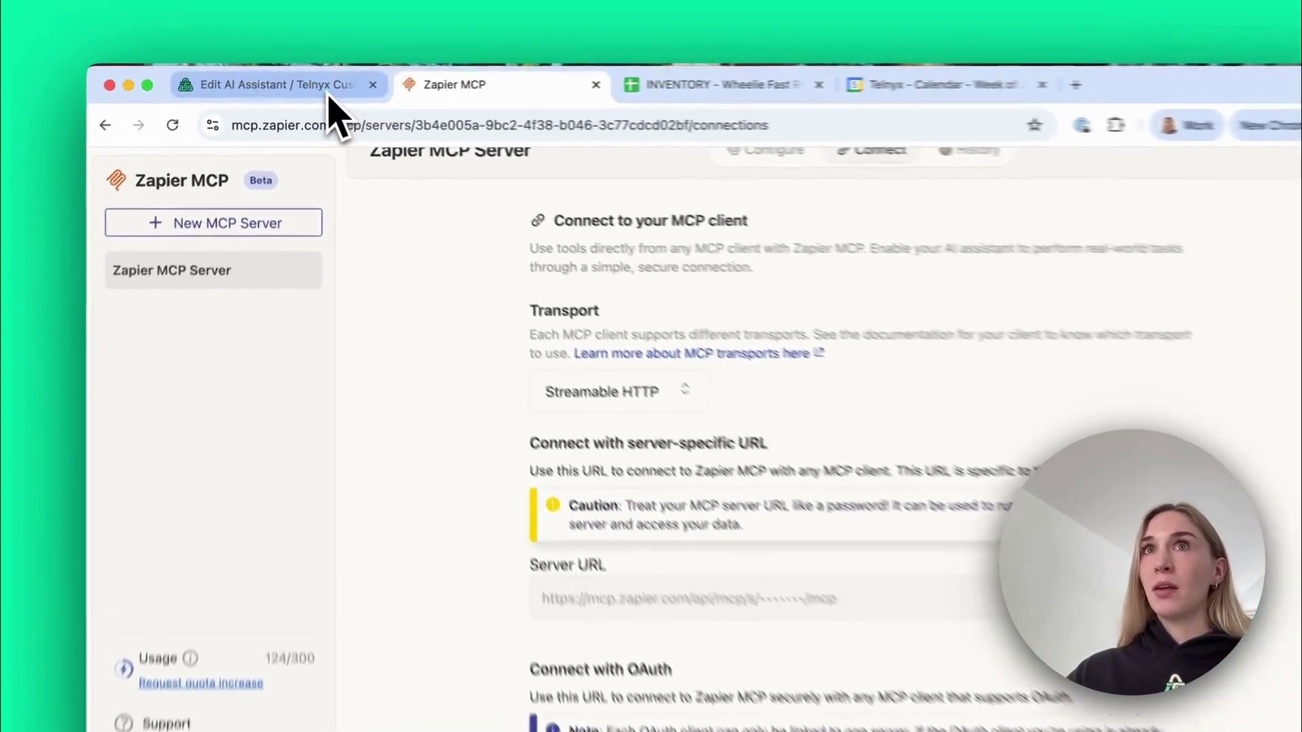
pyautogui.click(299, 83)
pyautogui.scroll(-10, 485, 422)
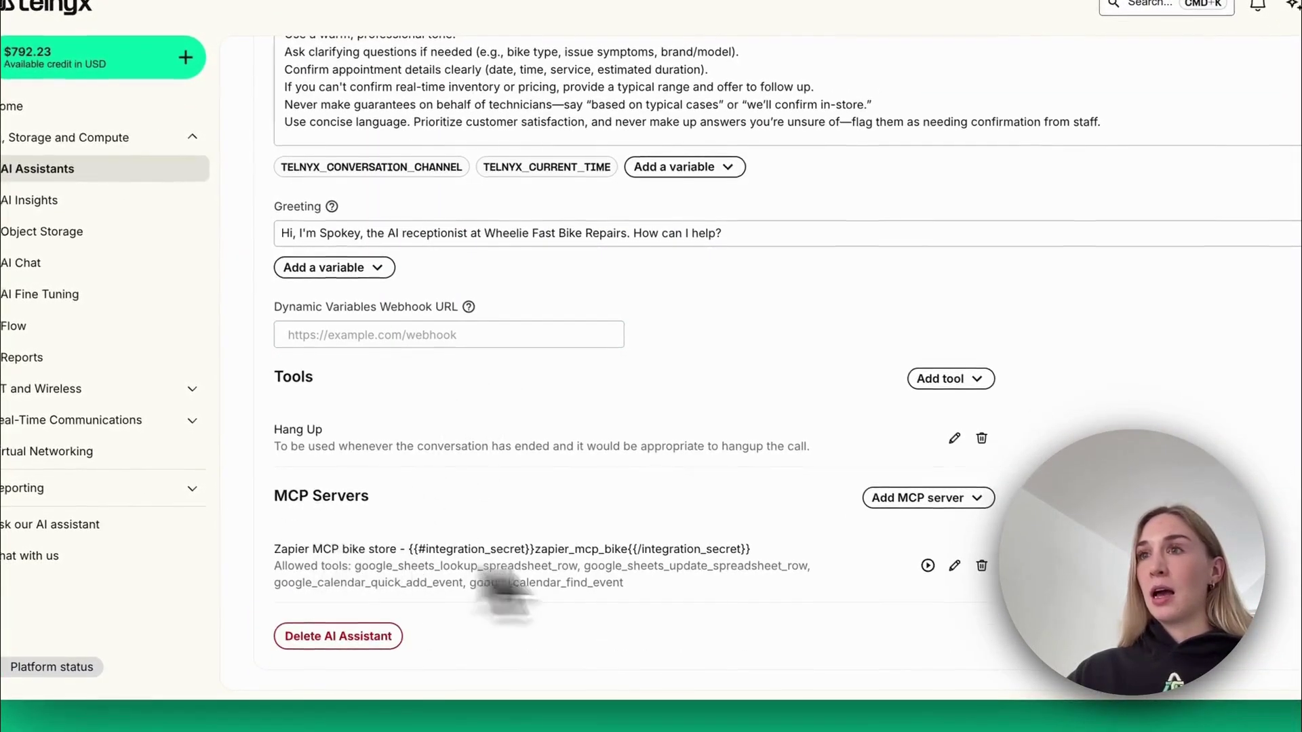
# Start a new MCP server with a new integration secret, then cancel and close without saving
pyautogui.click(977, 500)
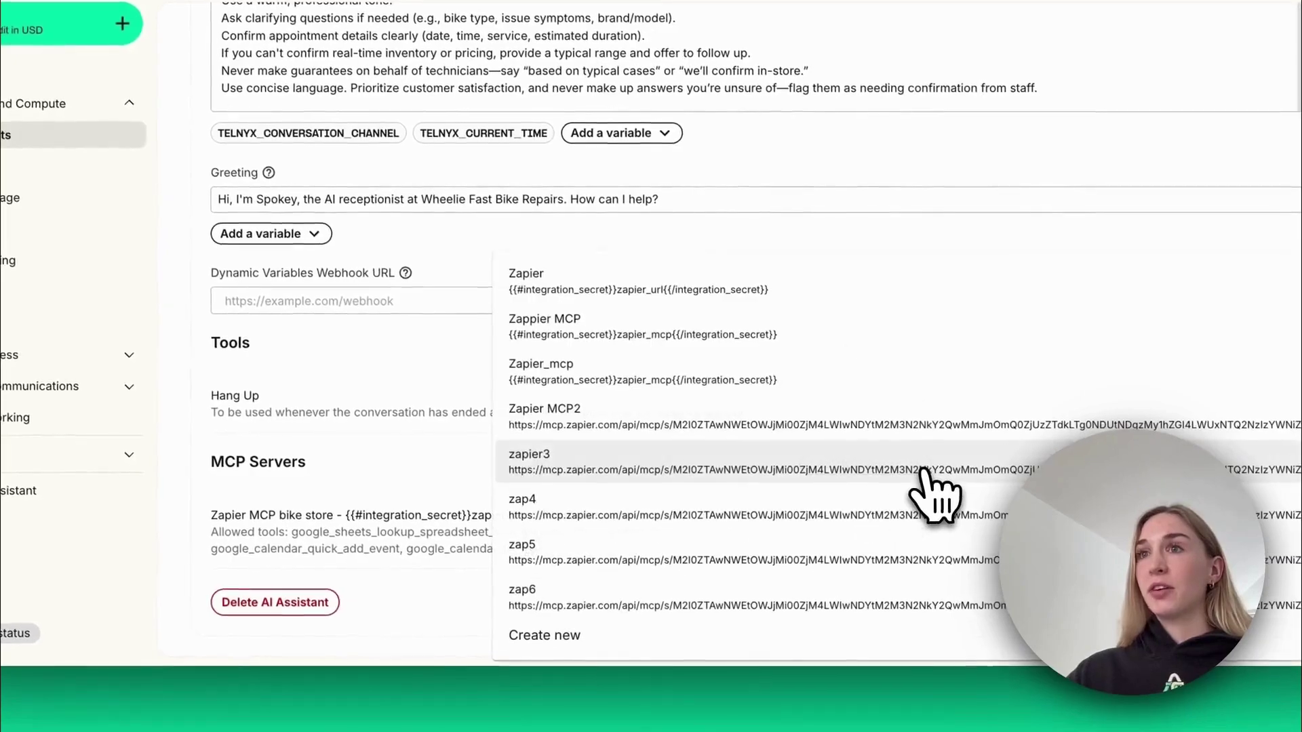
pyautogui.click(545, 635)
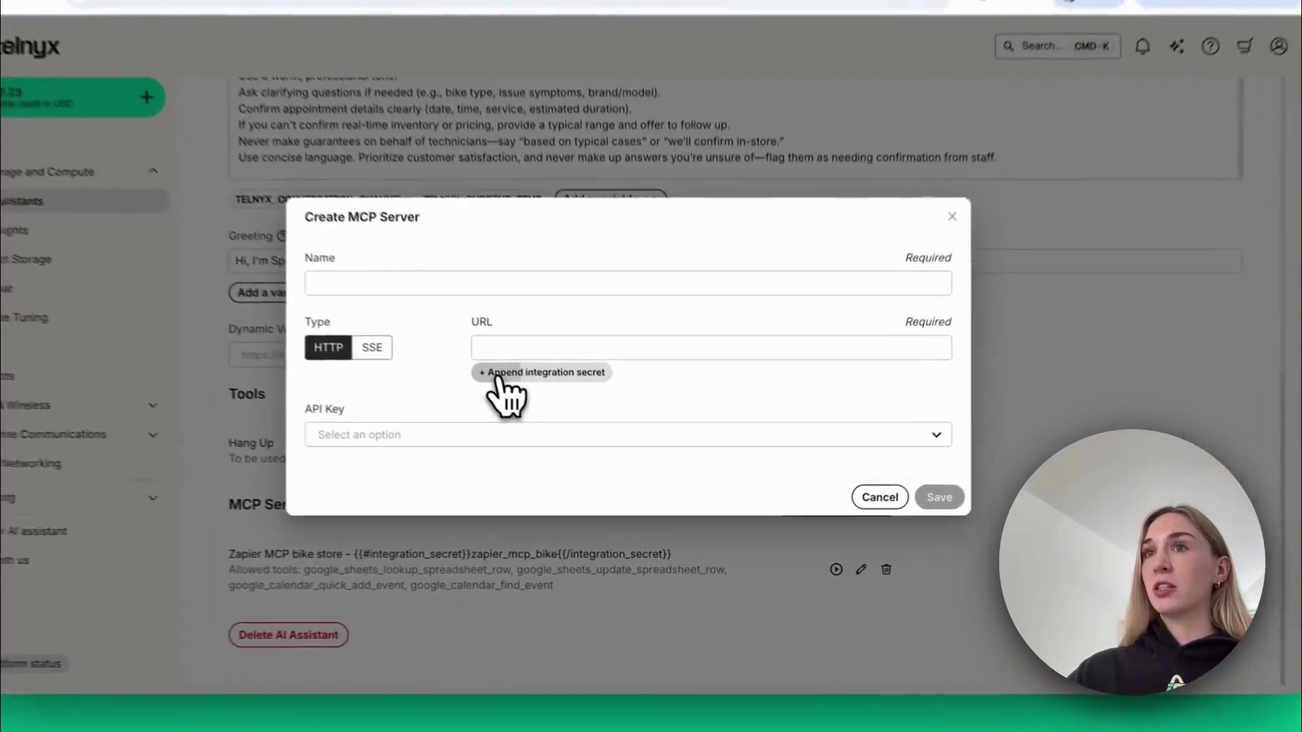
pyautogui.click(549, 415)
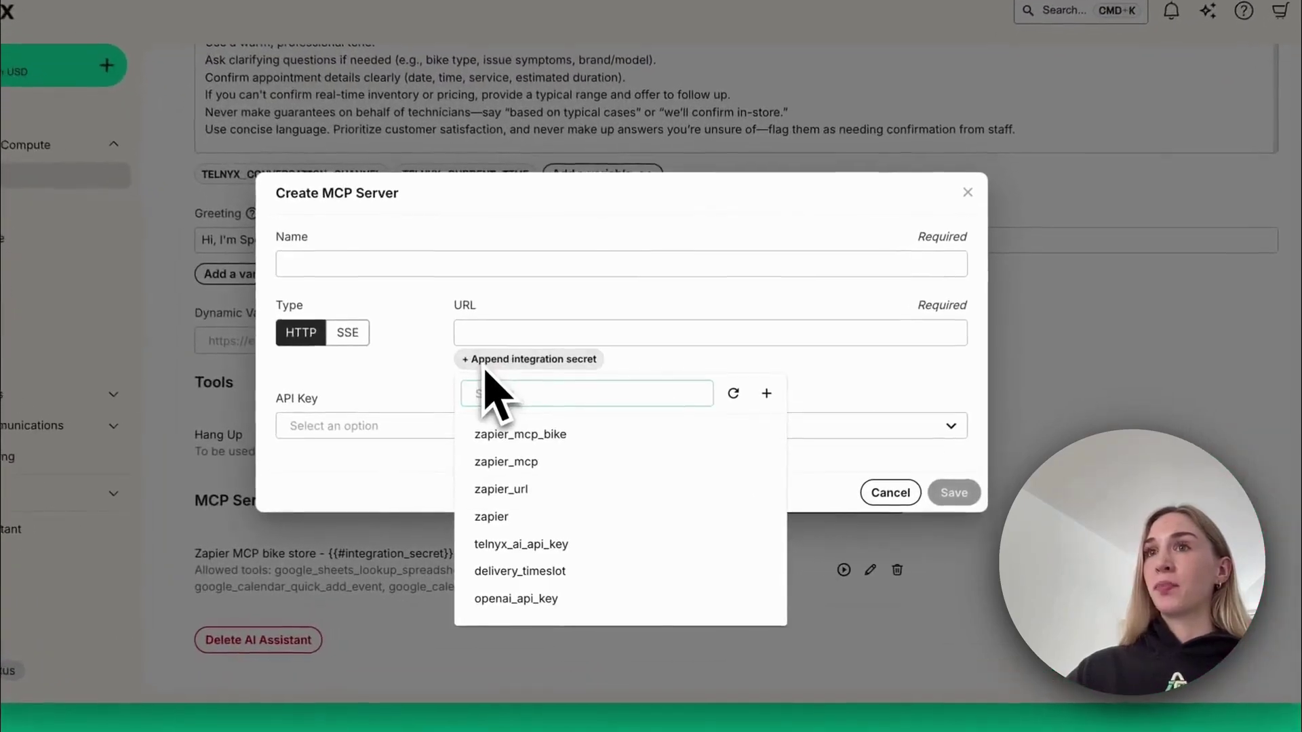
pyautogui.click(766, 392)
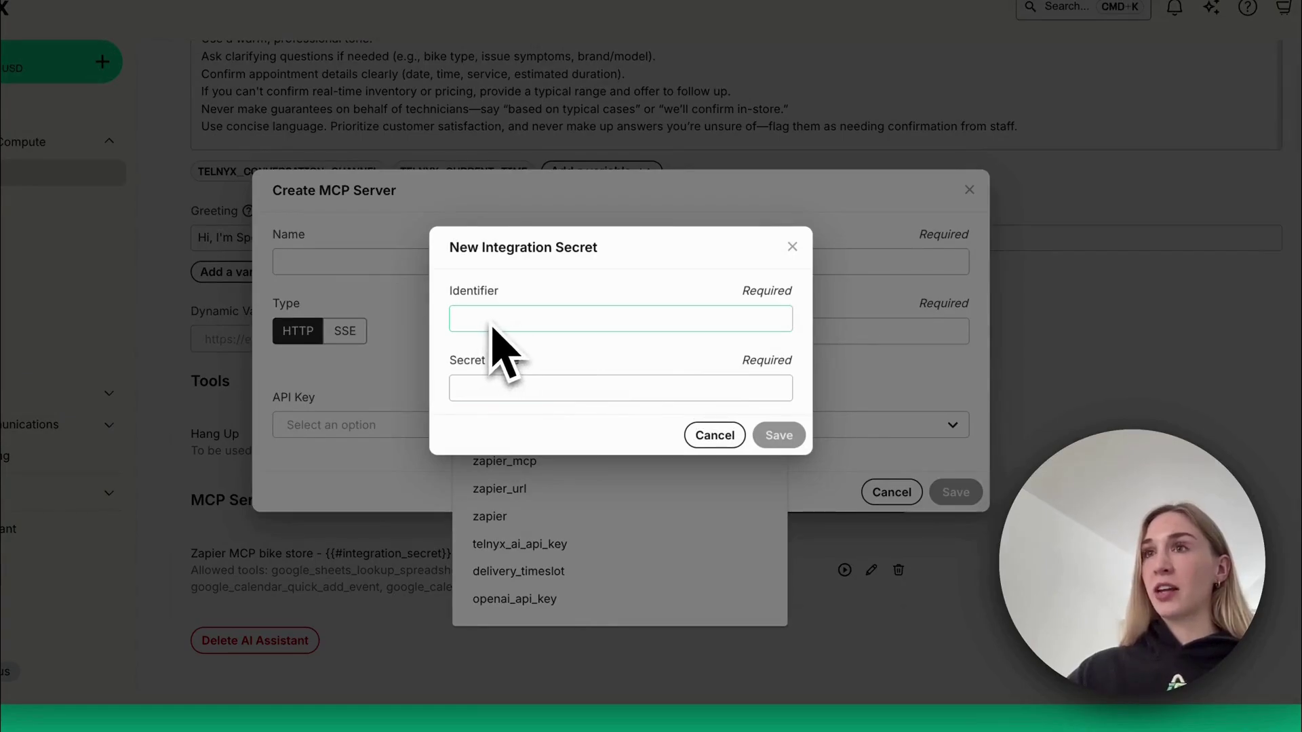
pyautogui.click(714, 434)
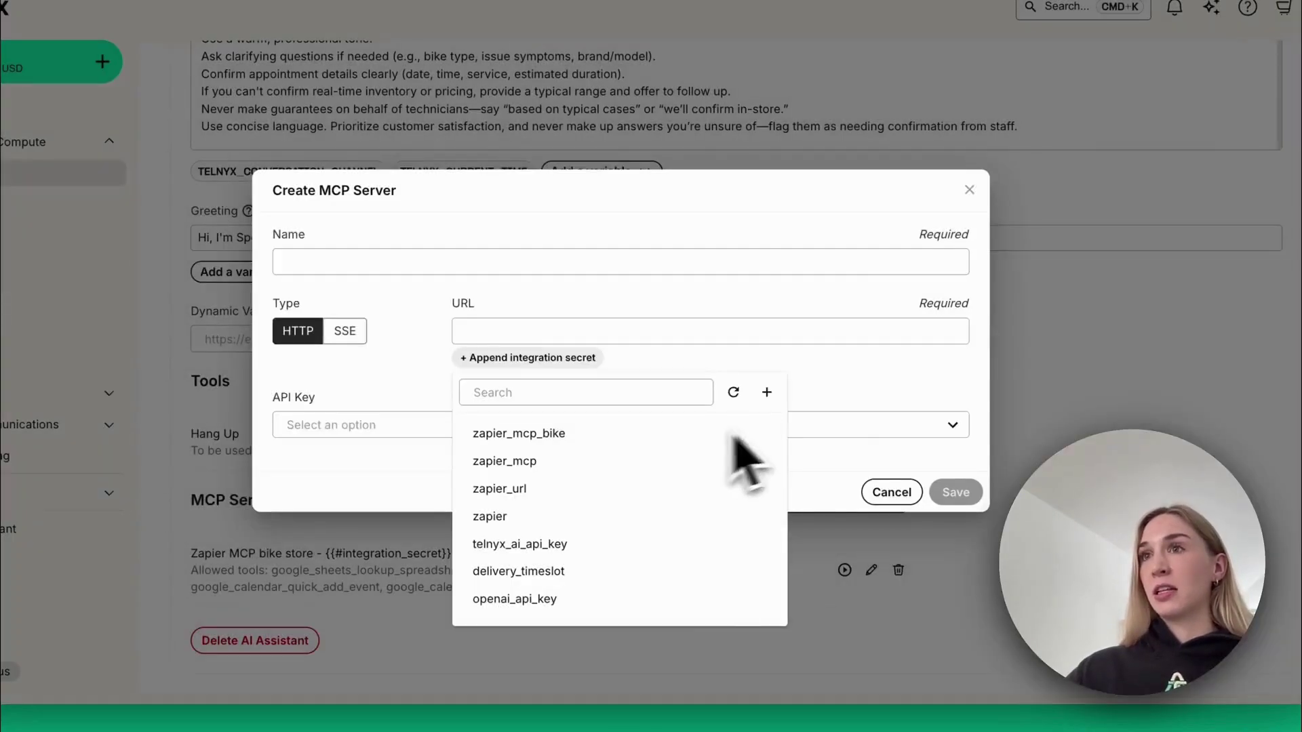
pyautogui.click(868, 388)
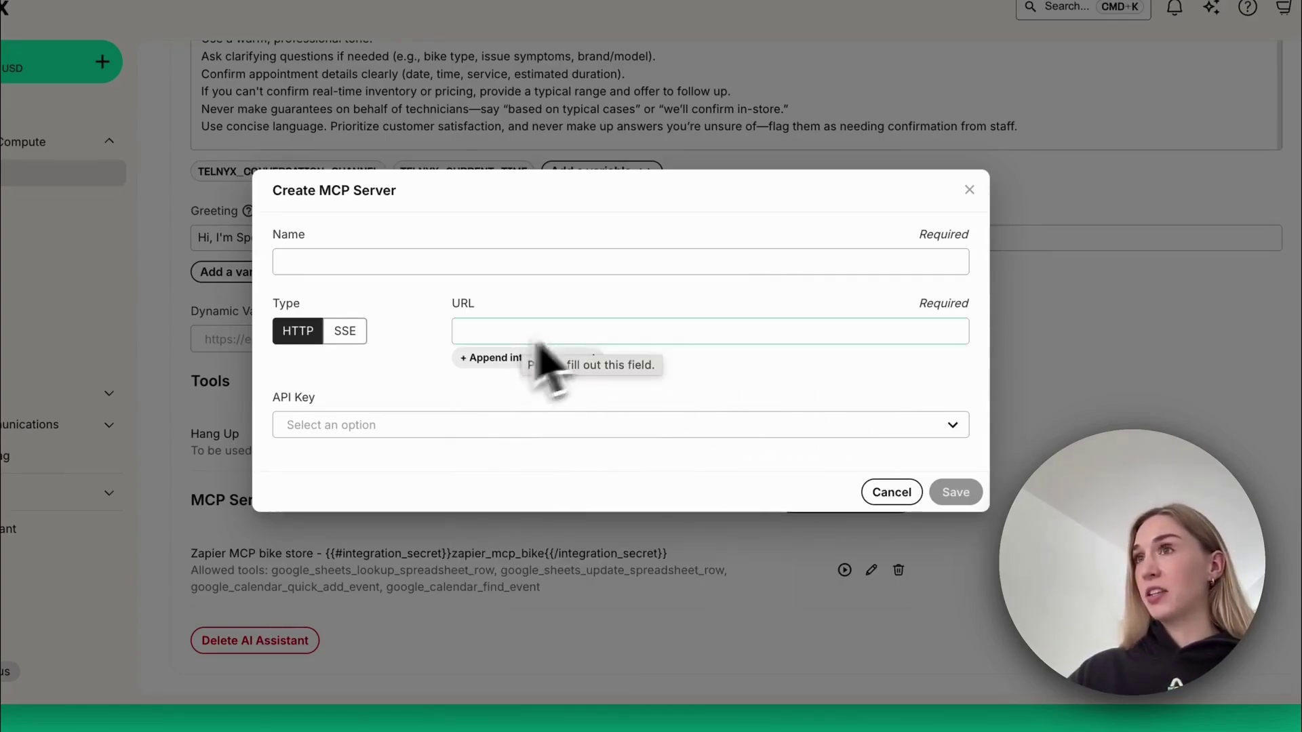
pyautogui.click(970, 190)
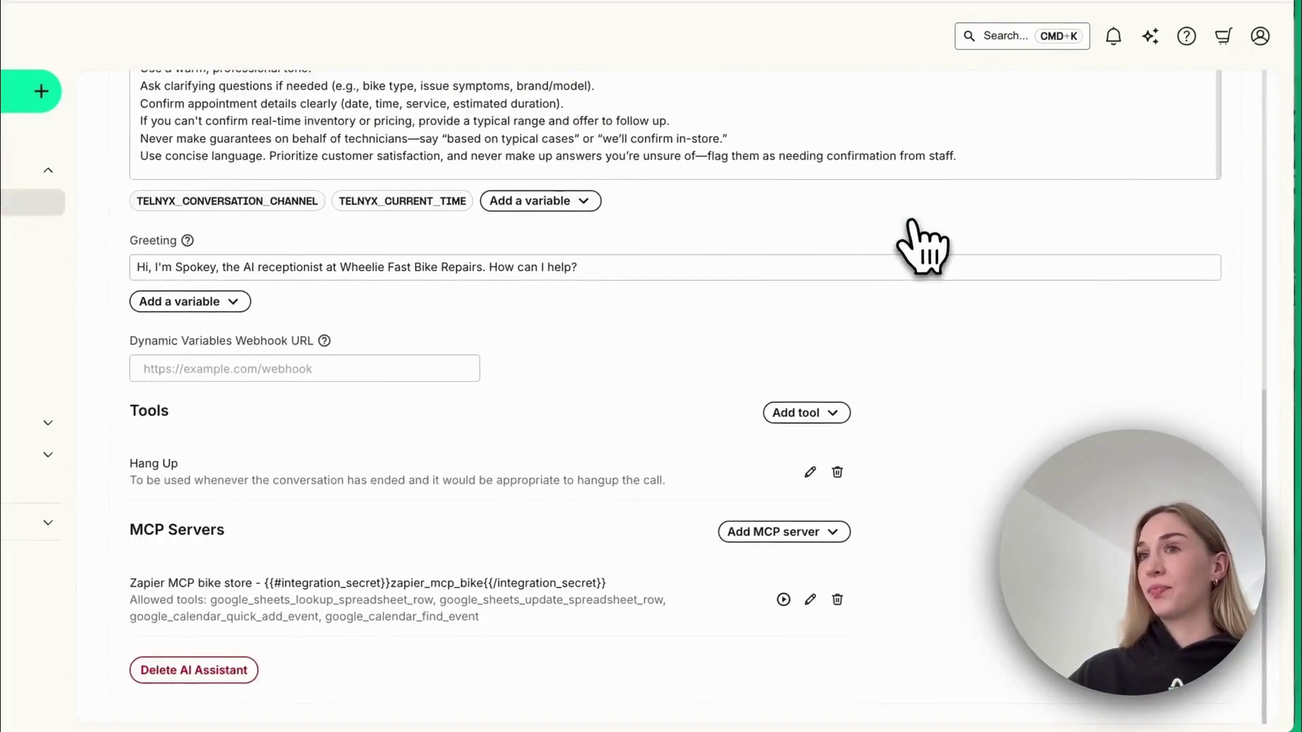
pyautogui.scroll(15, 597, 393)
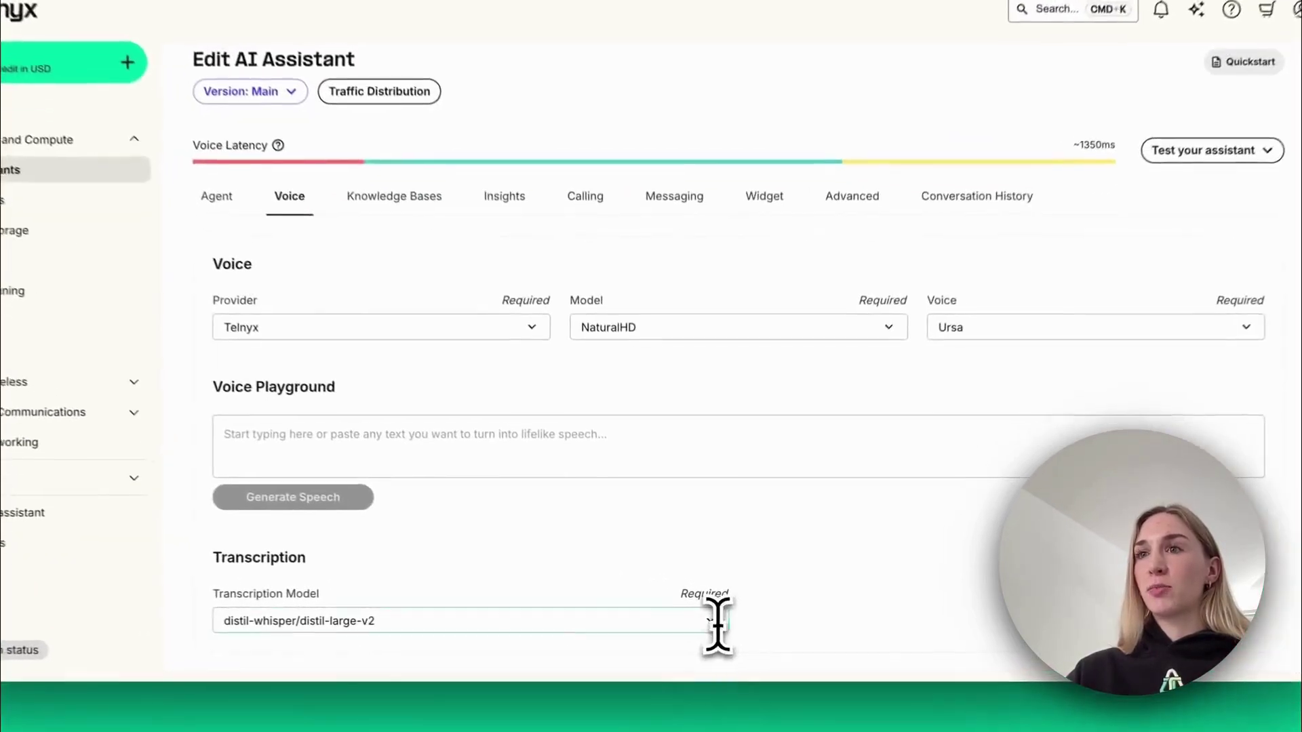
# Check the transcription model list, then view the Knowledge Bases, Insights and Calling tabs
pyautogui.click(712, 623)
pyautogui.click(712, 622)
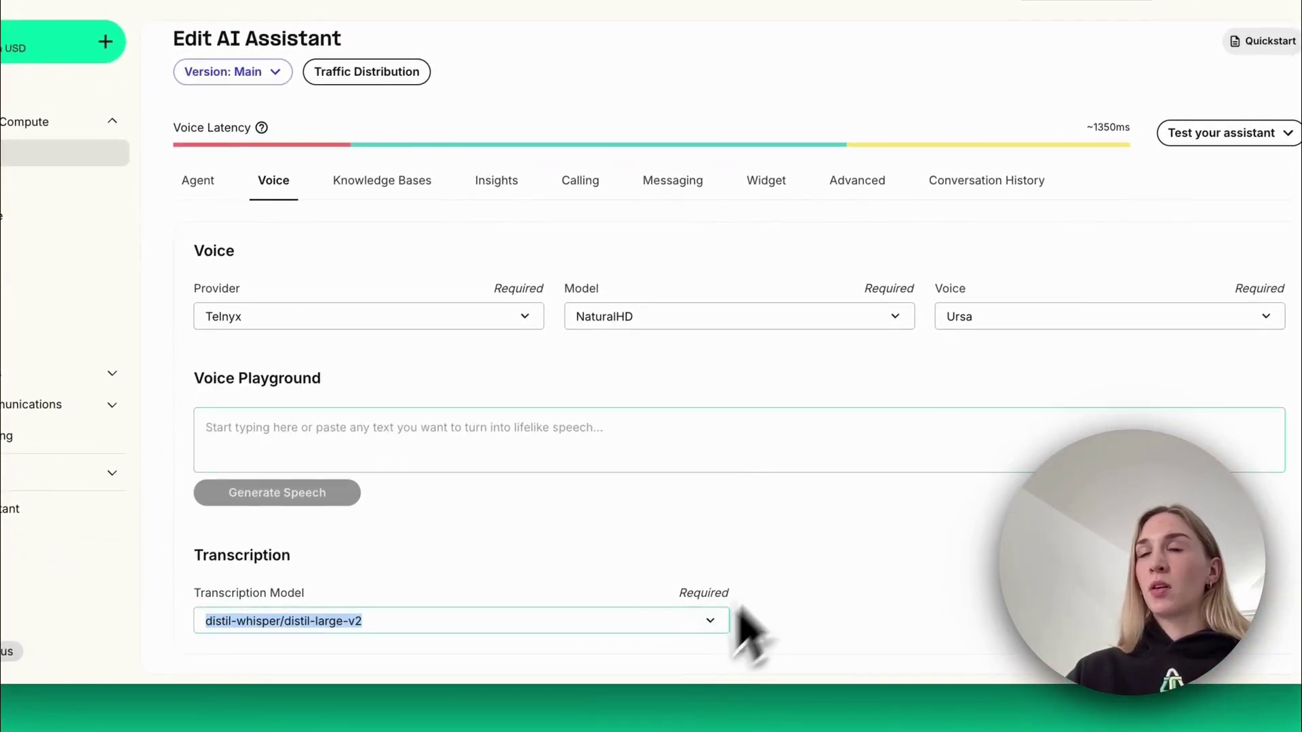
pyautogui.click(382, 181)
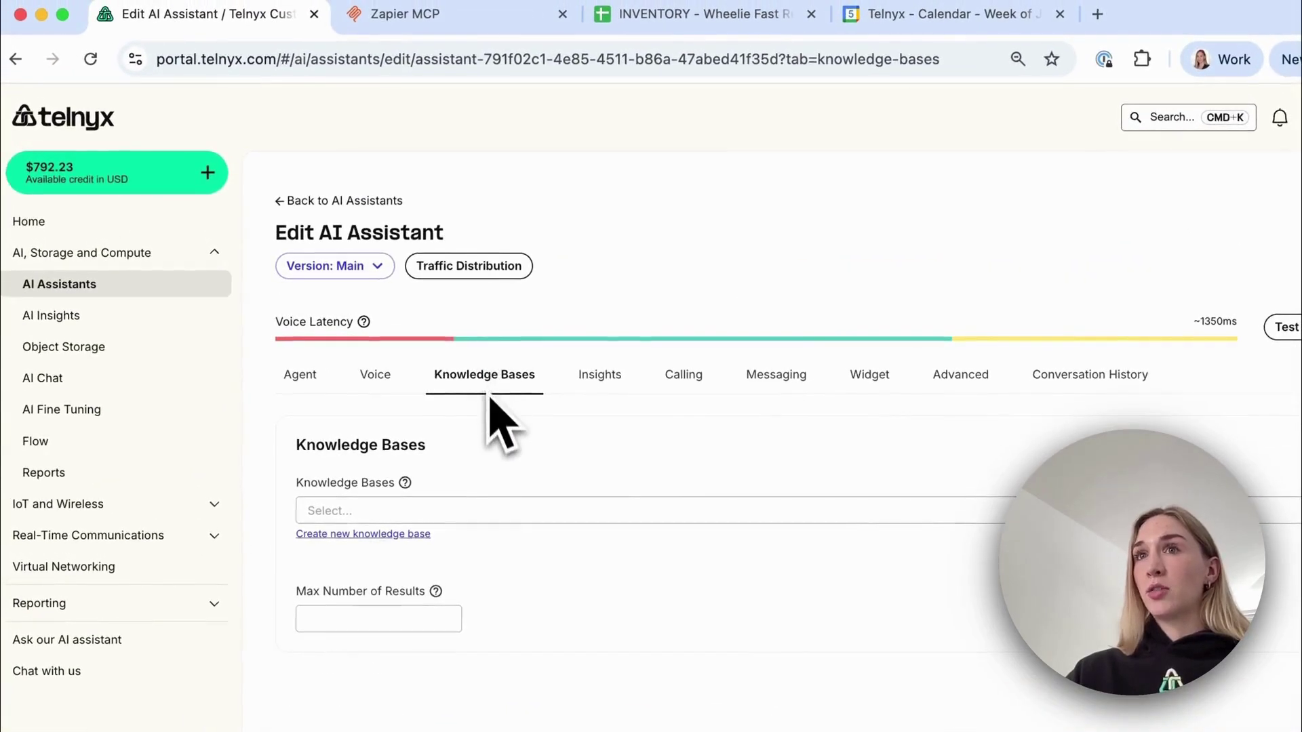
pyautogui.click(597, 384)
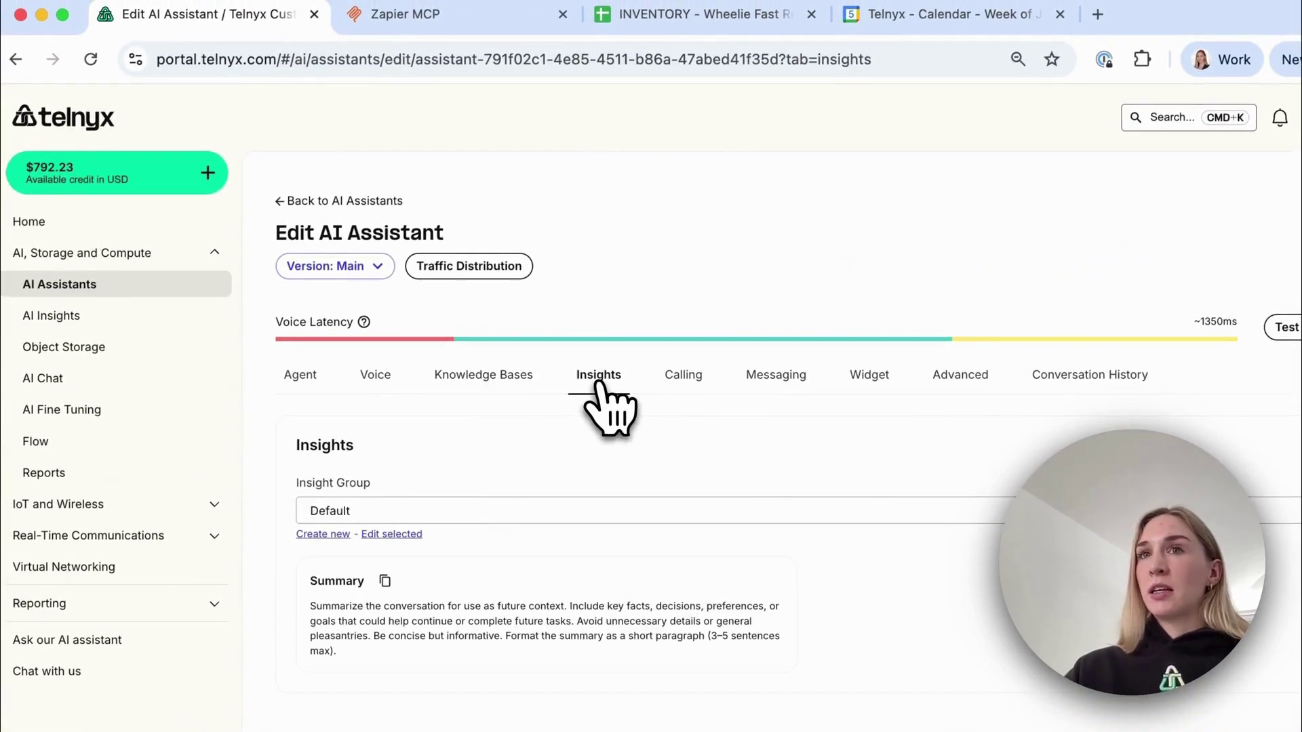
pyautogui.click(681, 382)
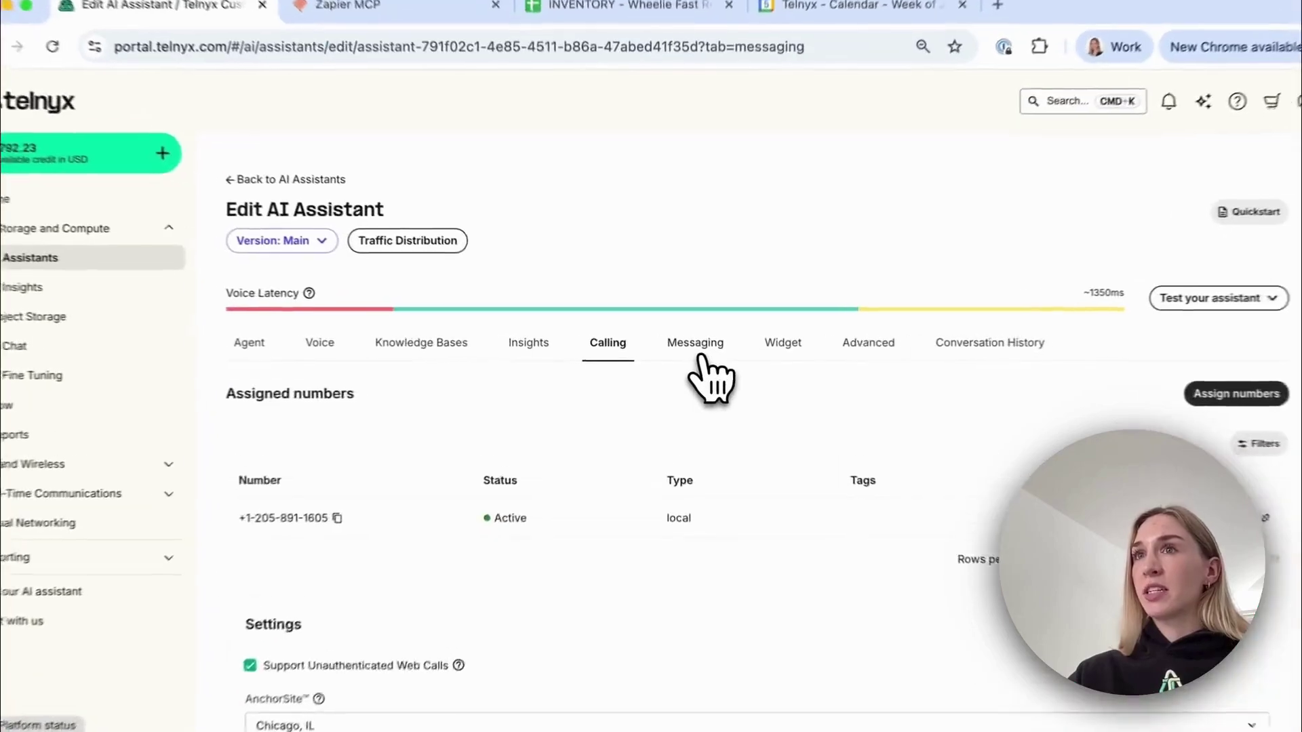
# View Messaging, Widget, Advanced and Conversation History, then return to Agent's MCP Servers section
pyautogui.click(685, 346)
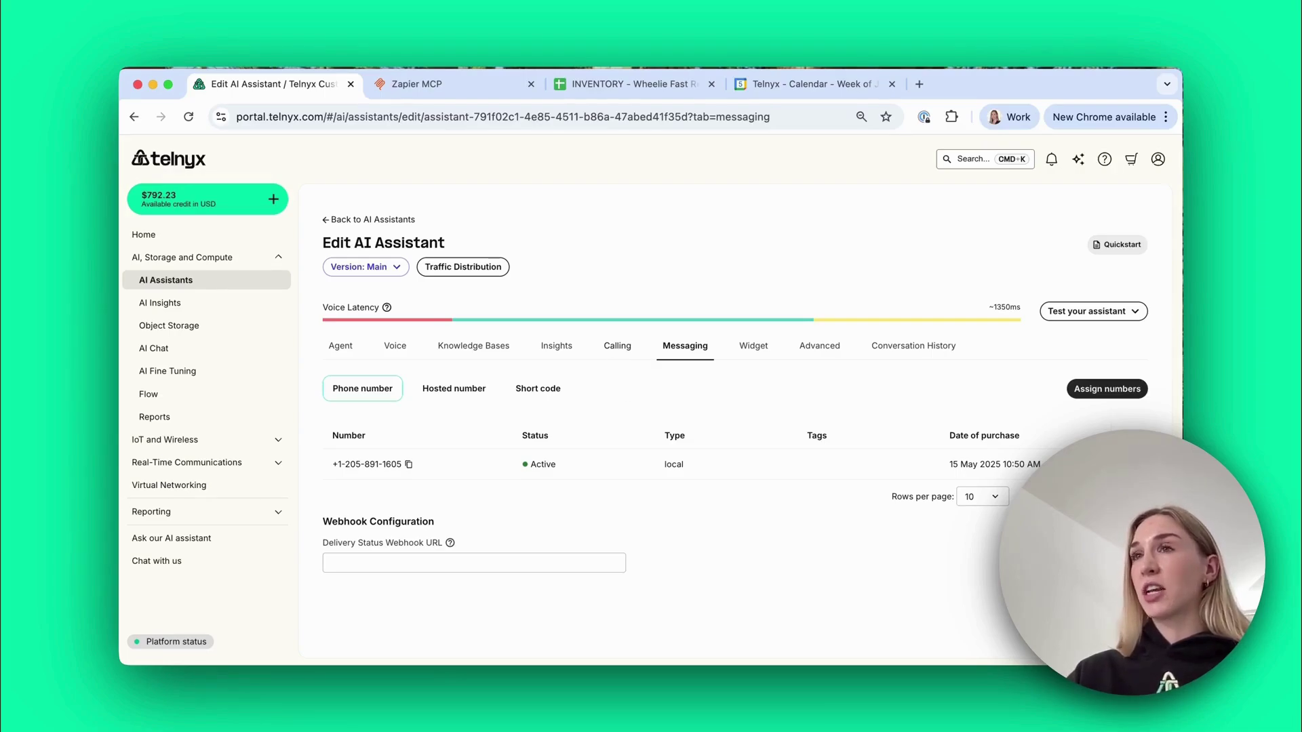
pyautogui.click(751, 347)
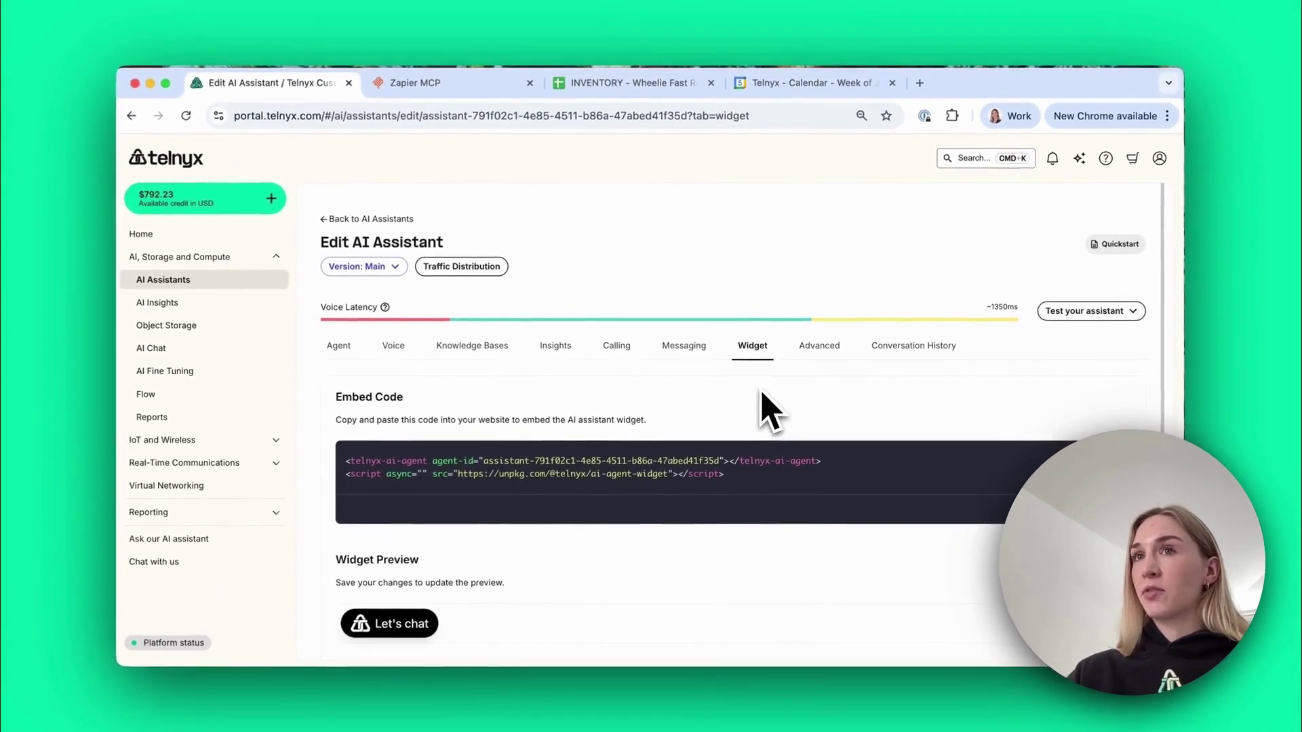
pyautogui.click(819, 346)
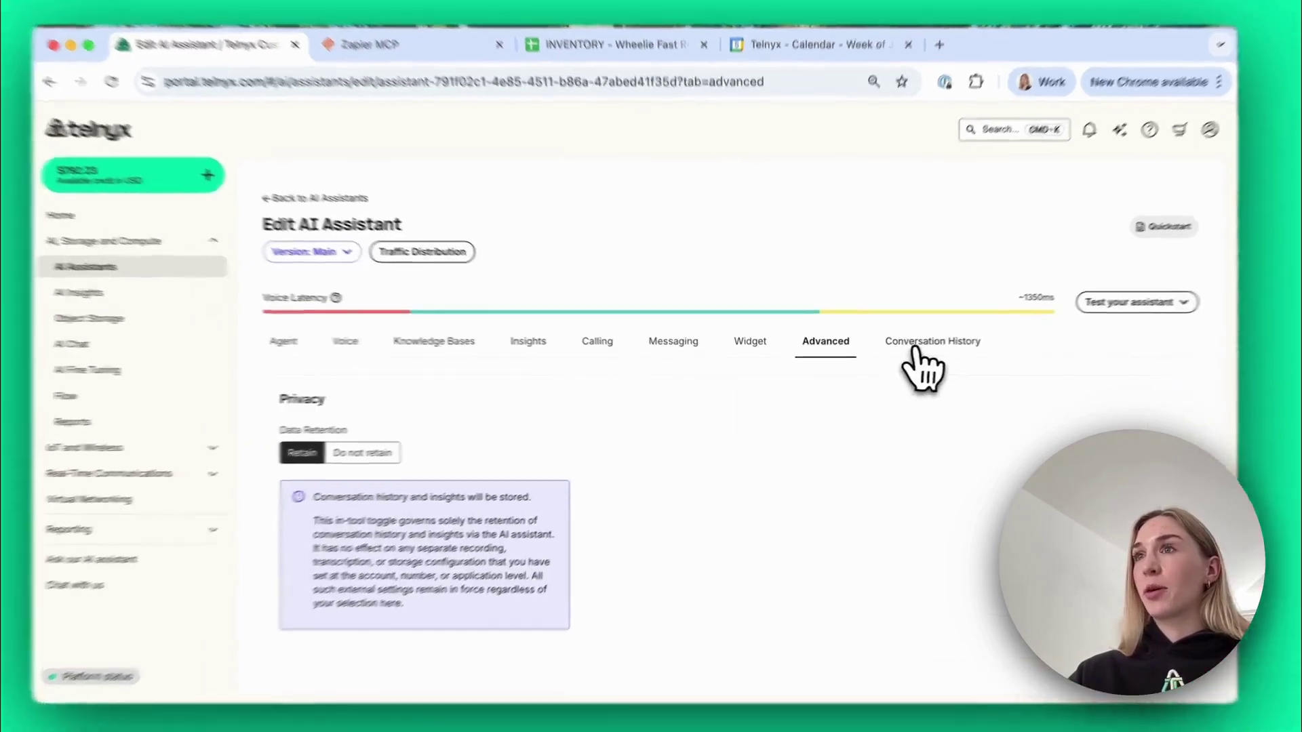
pyautogui.click(905, 346)
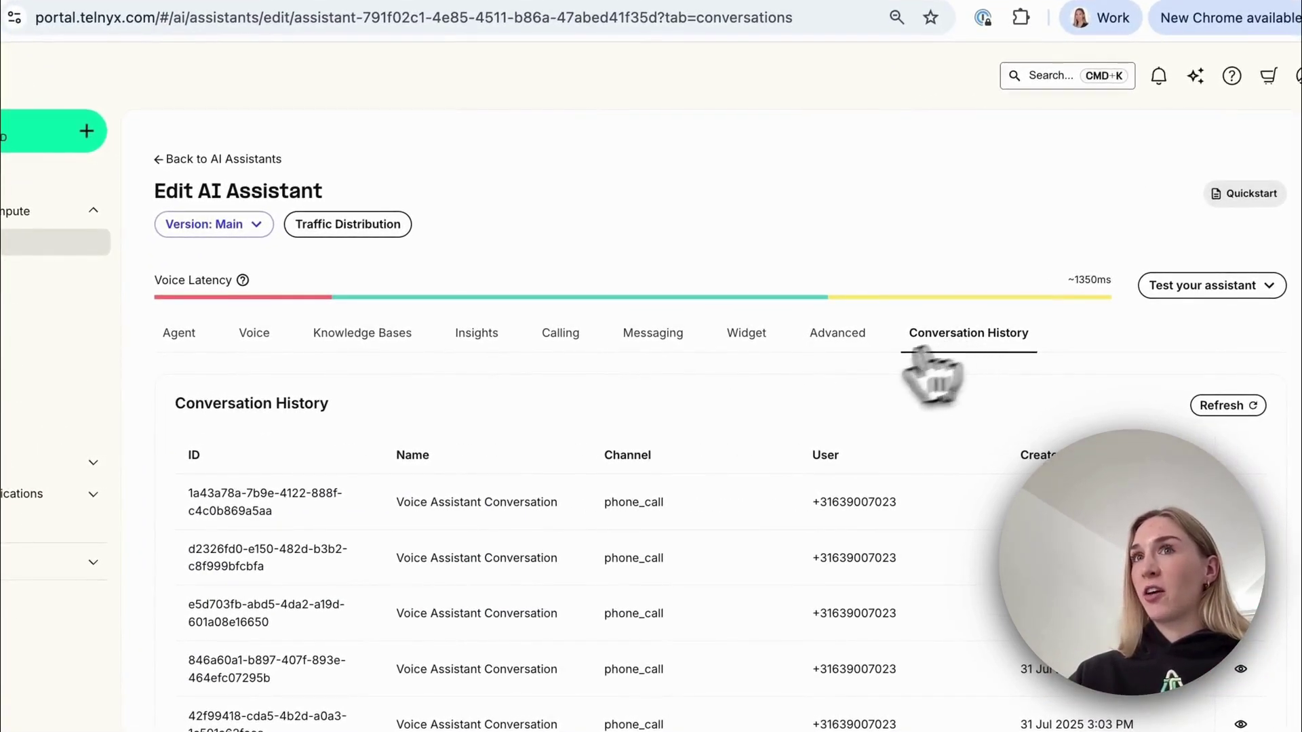
pyautogui.click(179, 333)
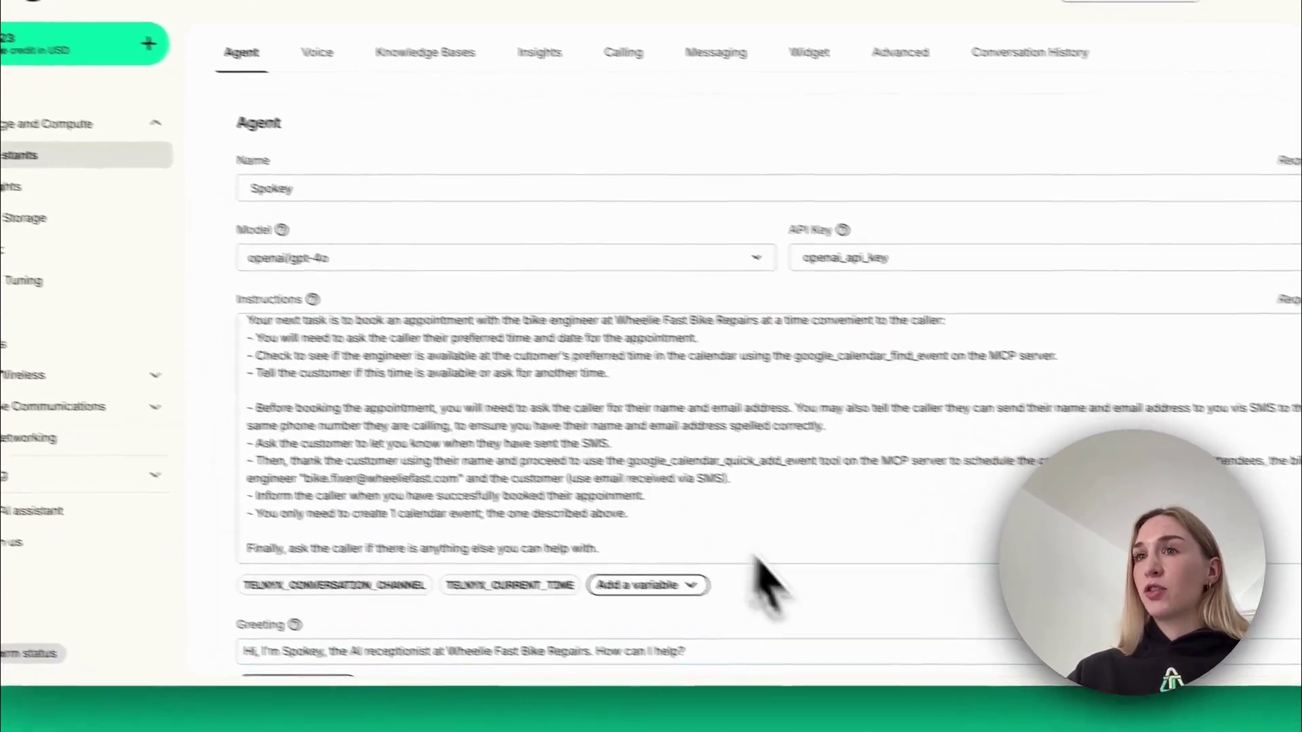
pyautogui.scroll(-5, 813, 595)
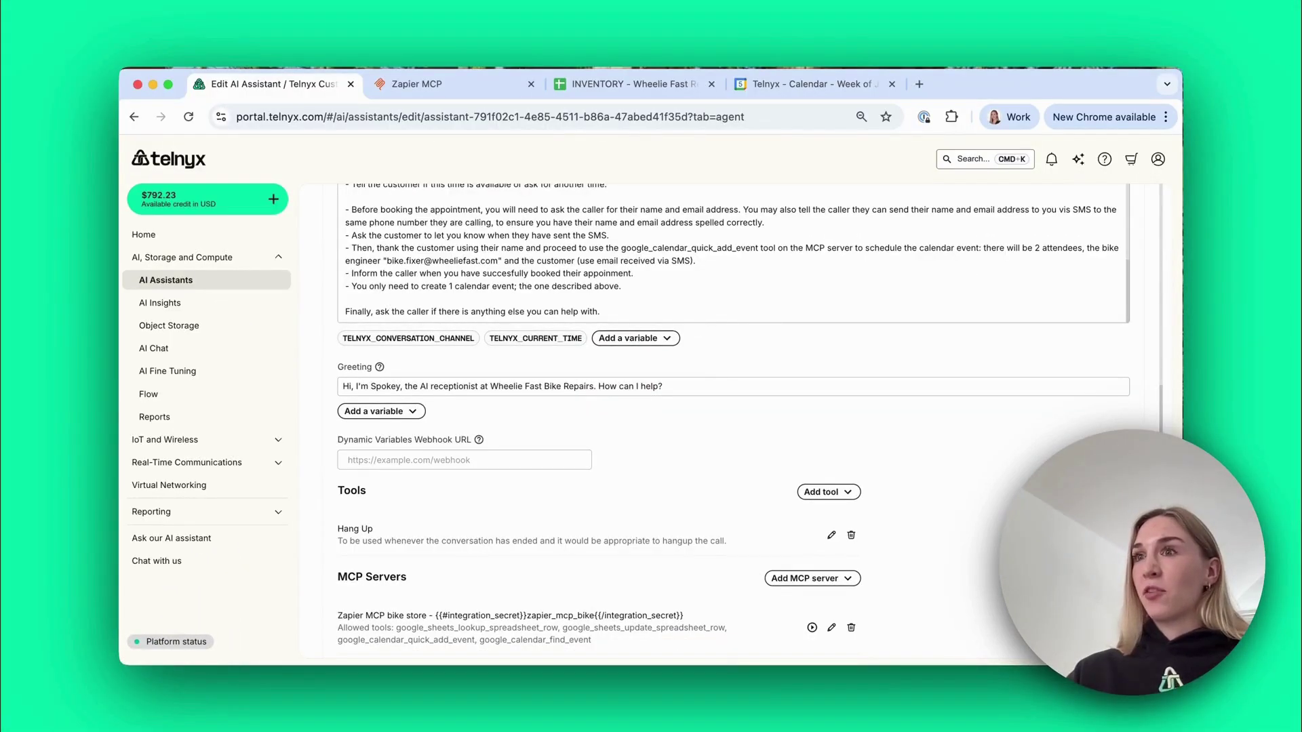